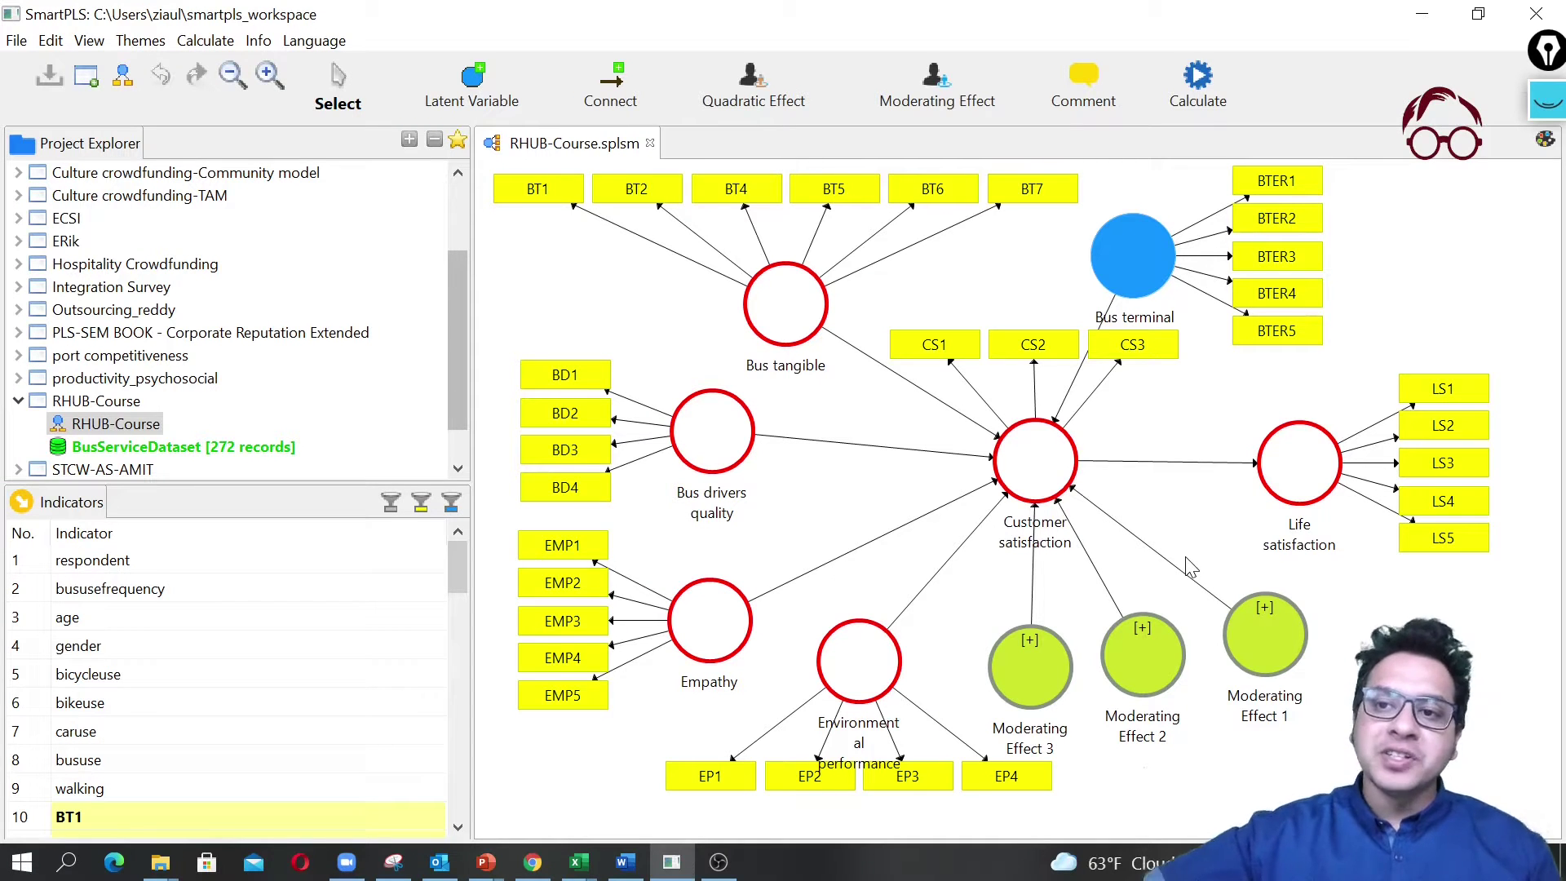
# Expand the screen-annotation toolbar at the top right over the RHUB-Course bus service model.
pyautogui.click(1549, 61)
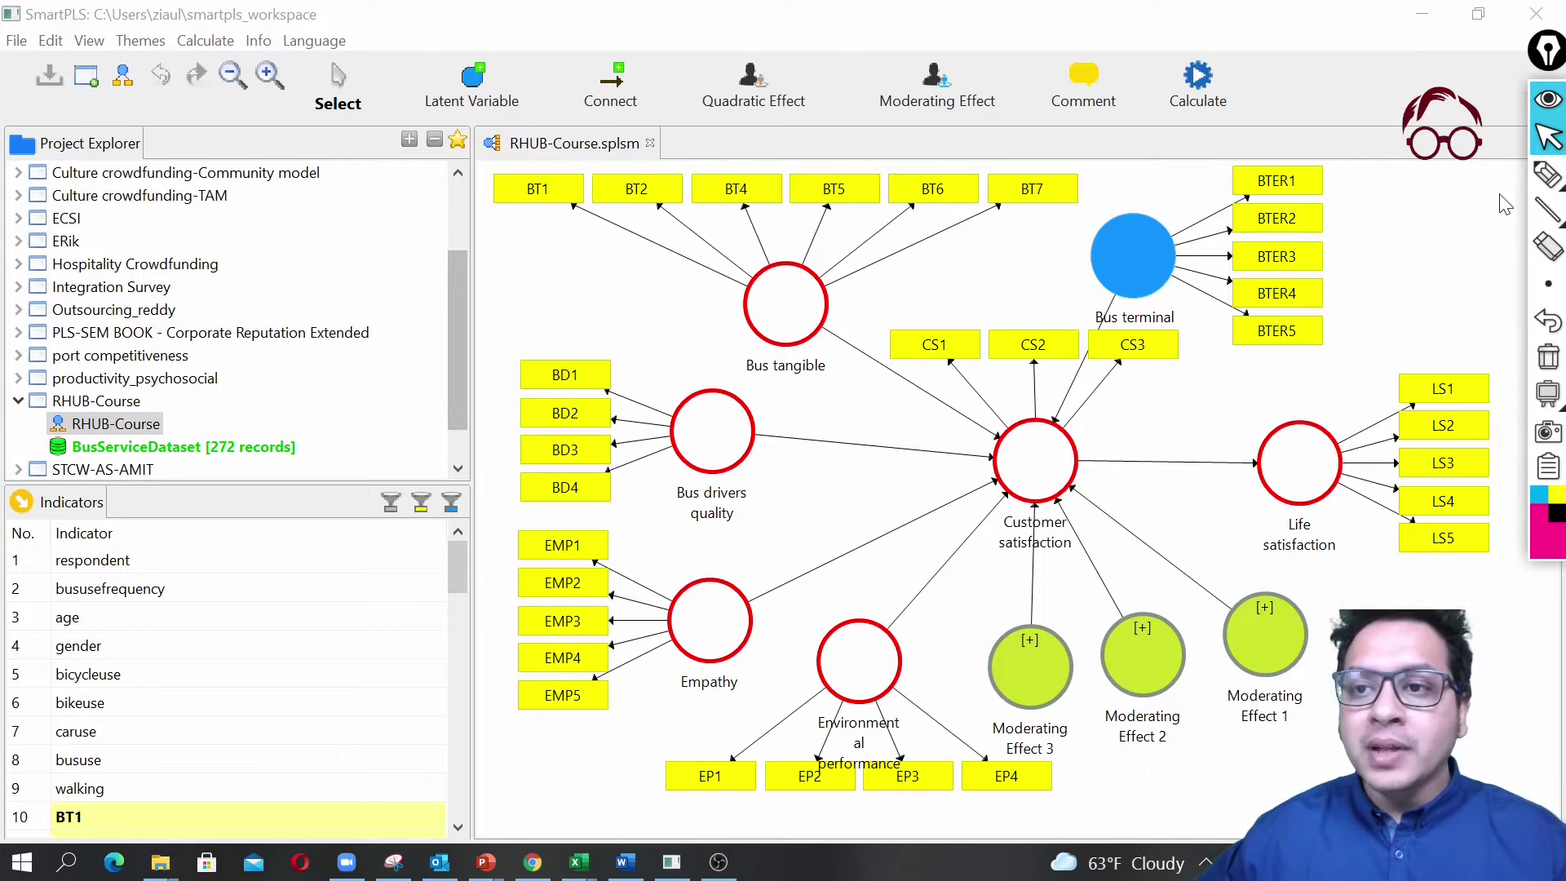
# With the highlighter, draw pink arrows and a loop marking BD1–BD4 toward Bus drivers quality.
pyautogui.click(1548, 174)
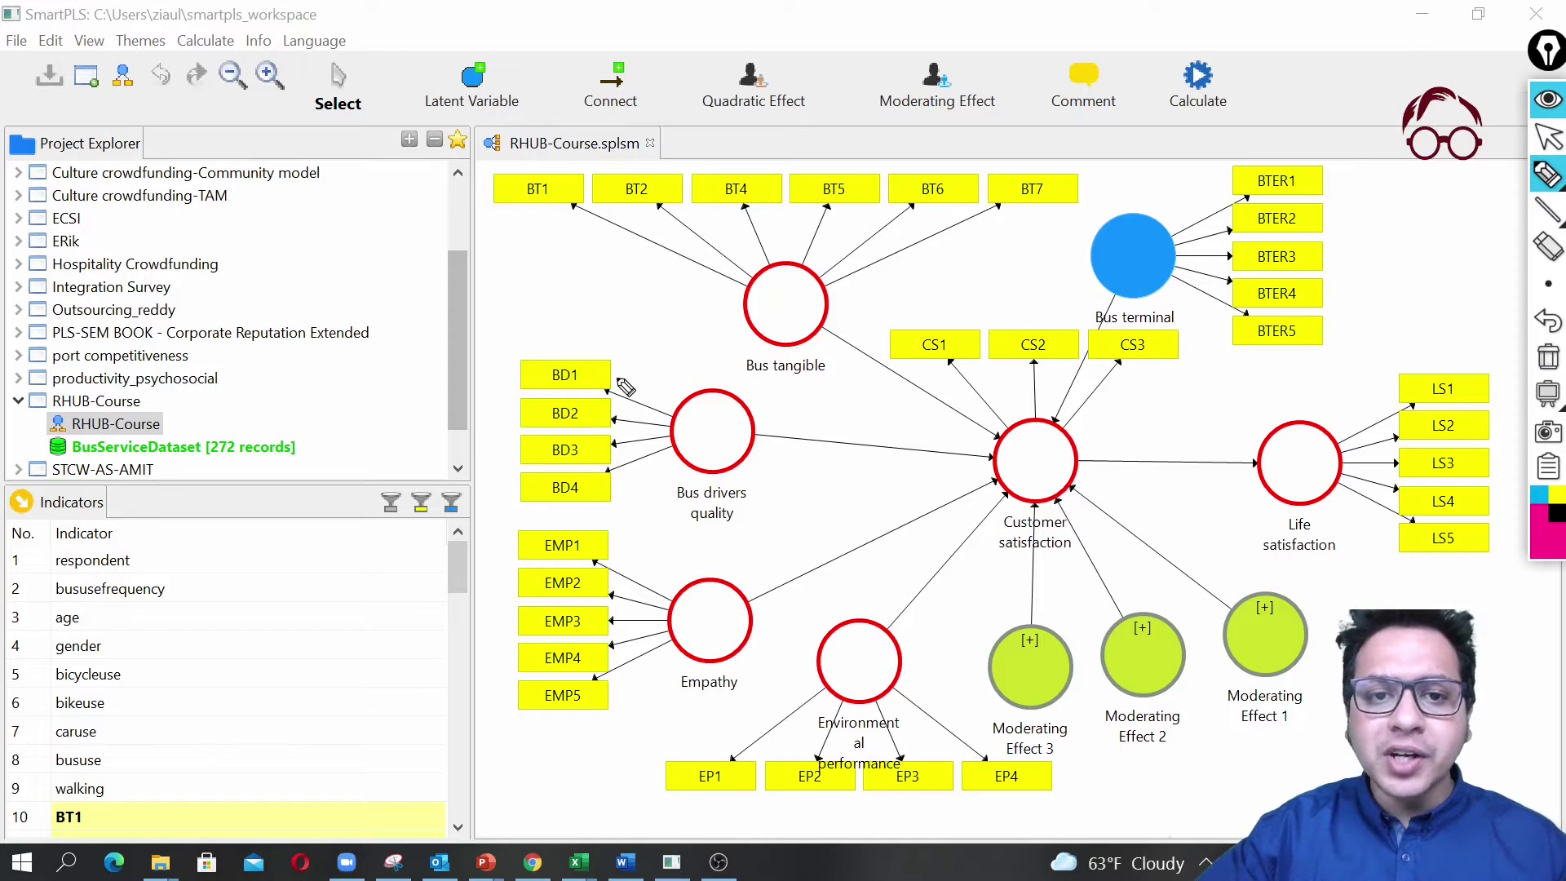
pyautogui.moveTo(617, 373); pyautogui.dragTo(687, 398)
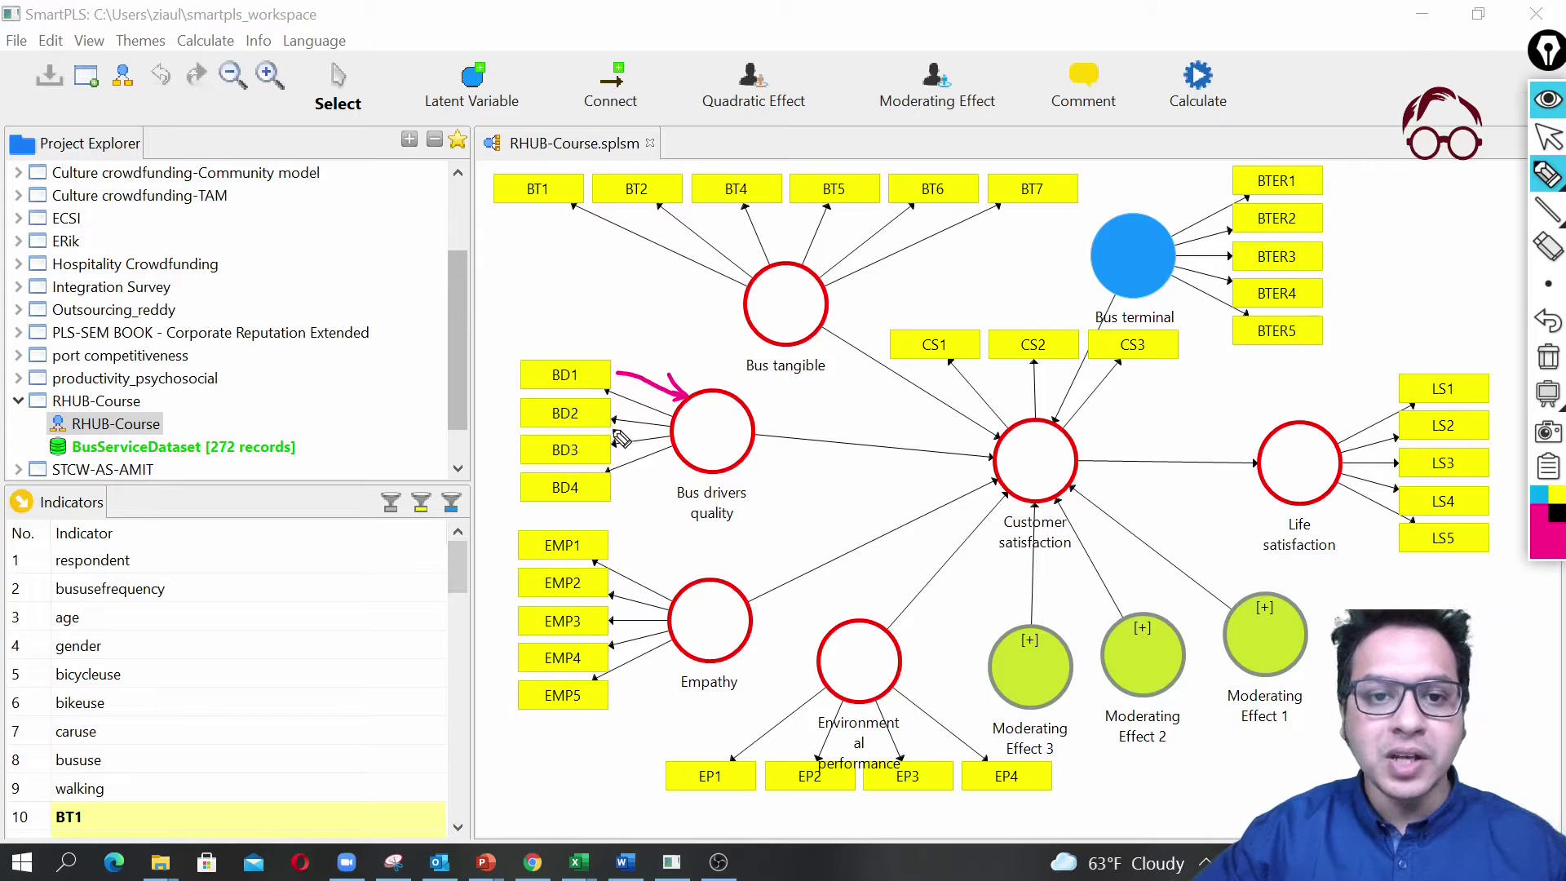
pyautogui.moveTo(618, 417)
pyautogui.mouseDown()
pyautogui.moveTo(669, 423)
pyautogui.moveTo(669, 451)
pyautogui.mouseUp()
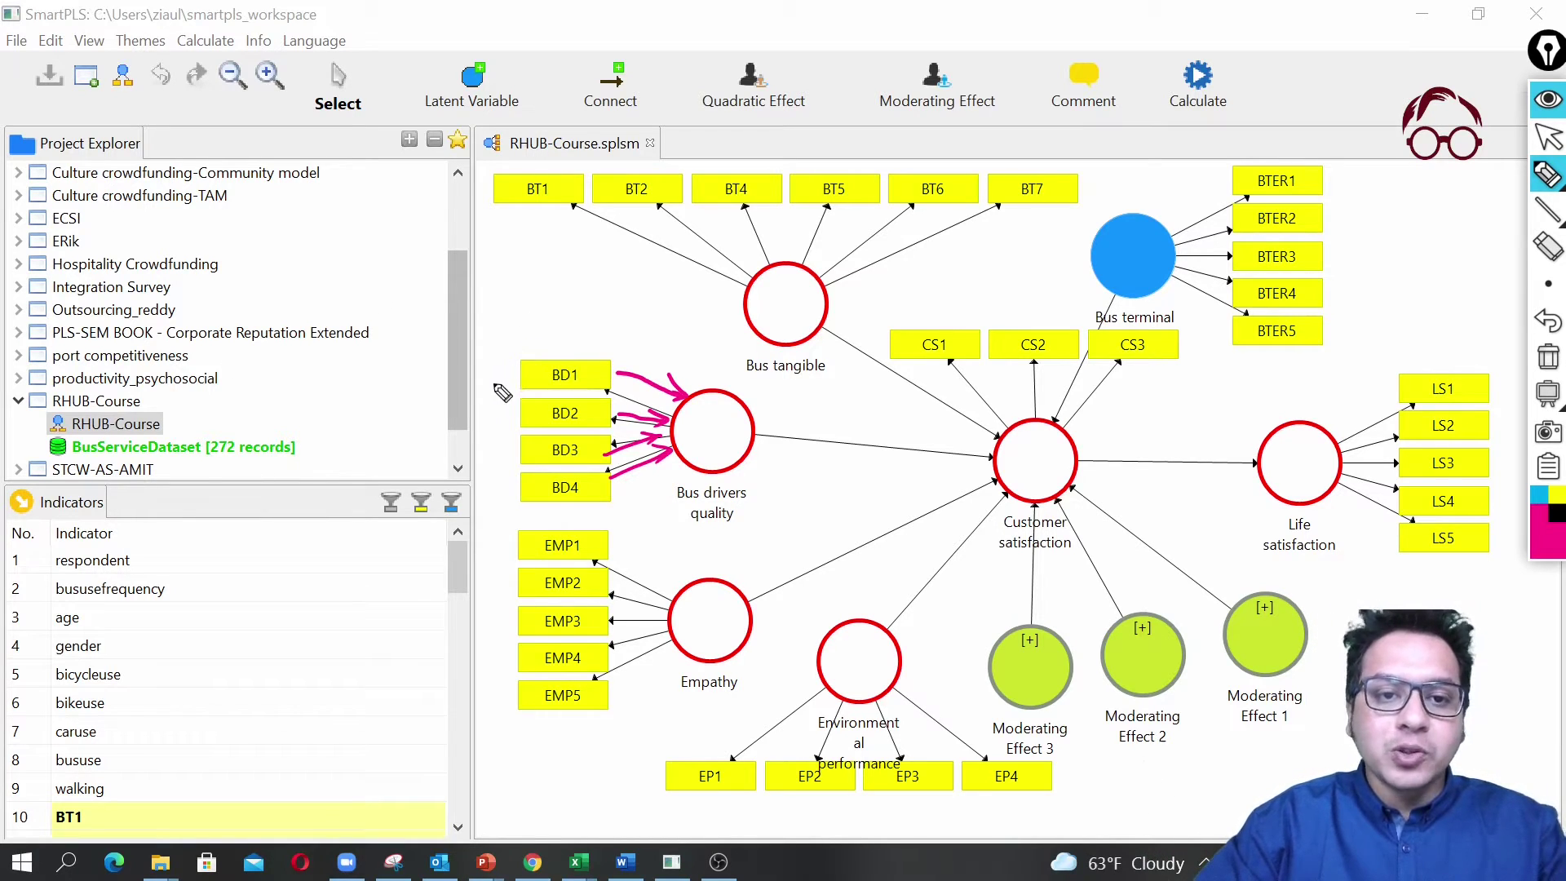
pyautogui.moveTo(516, 348)
pyautogui.mouseDown()
pyautogui.moveTo(488, 421)
pyautogui.moveTo(498, 500)
pyautogui.moveTo(541, 512)
pyautogui.moveTo(586, 480)
pyautogui.moveTo(609, 403)
pyautogui.moveTo(569, 326)
pyautogui.moveTo(515, 361)
pyautogui.mouseUp()
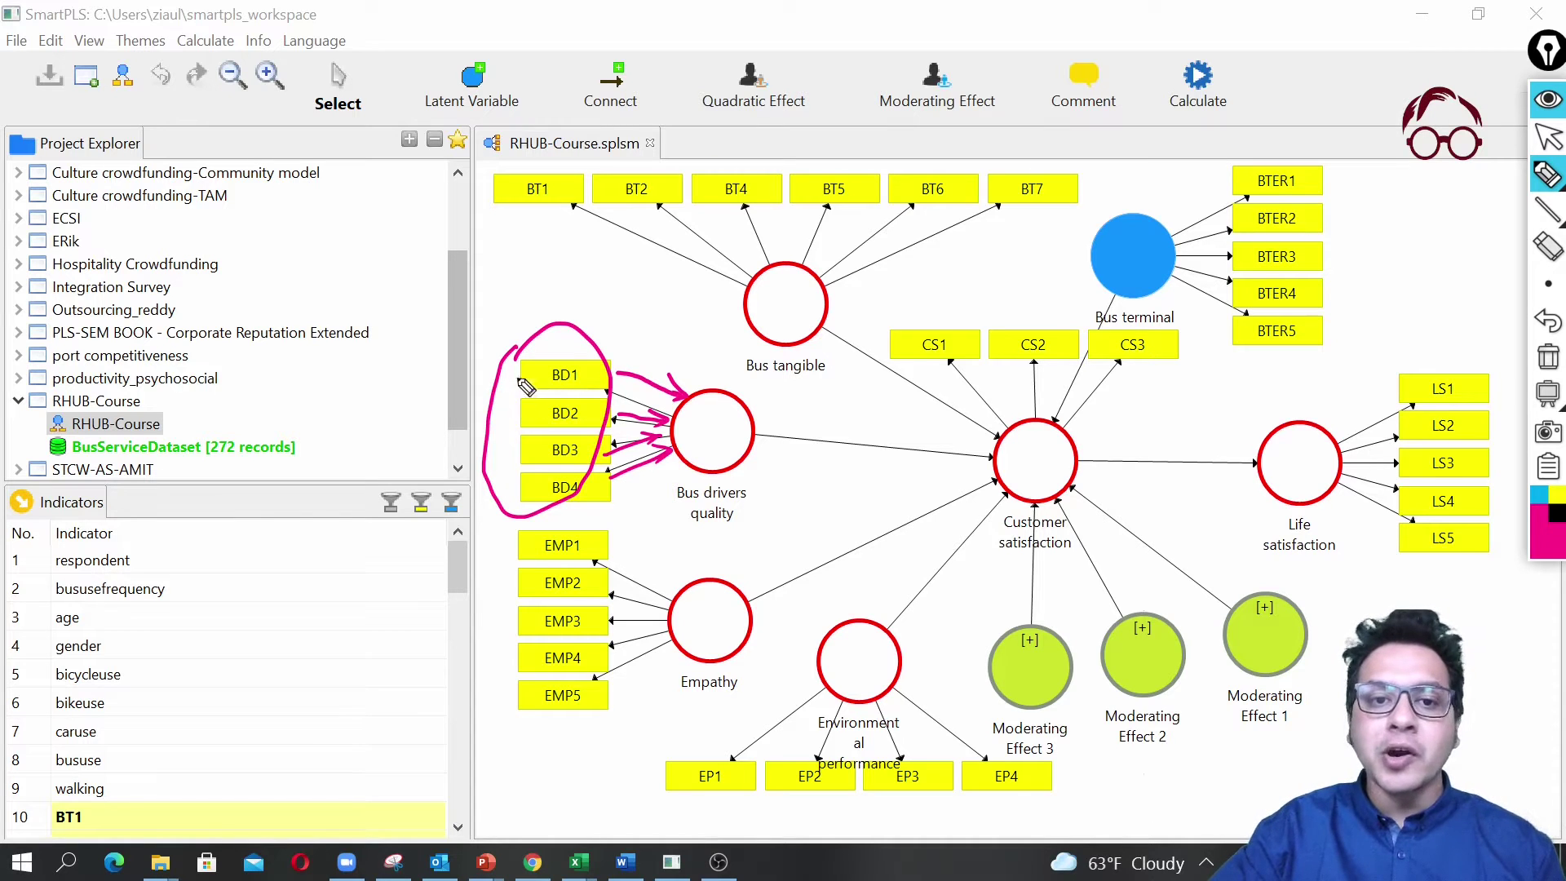
pyautogui.moveTo(509, 407)
pyautogui.mouseDown()
pyautogui.moveTo(512, 378)
pyautogui.moveTo(515, 390)
pyautogui.mouseUp()
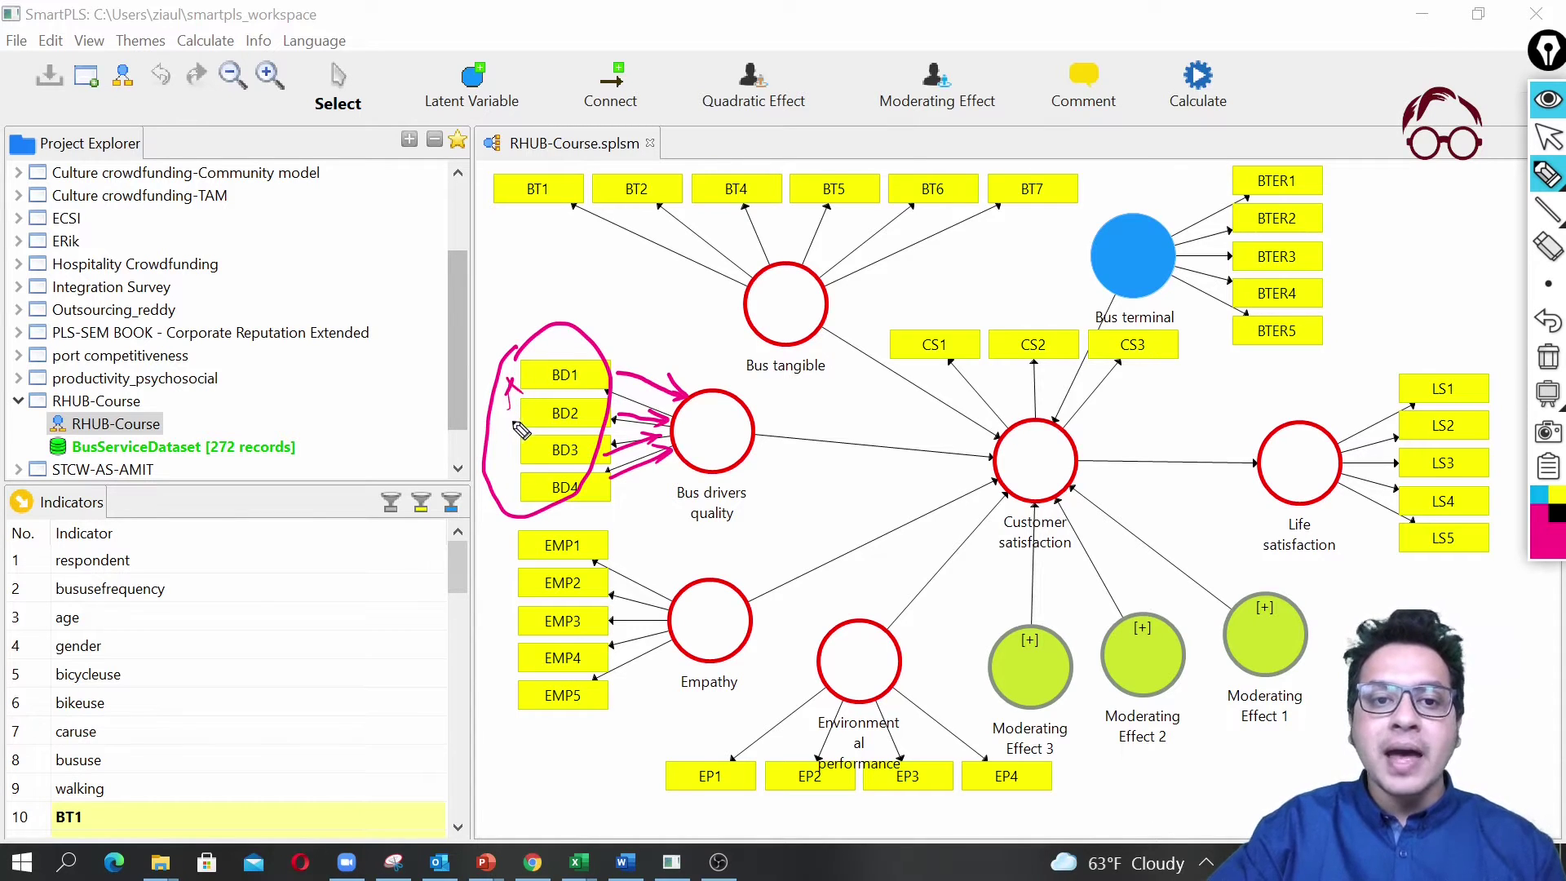
pyautogui.moveTo(510, 450); pyautogui.dragTo(513, 427)
pyautogui.moveTo(510, 497); pyautogui.dragTo(520, 489)
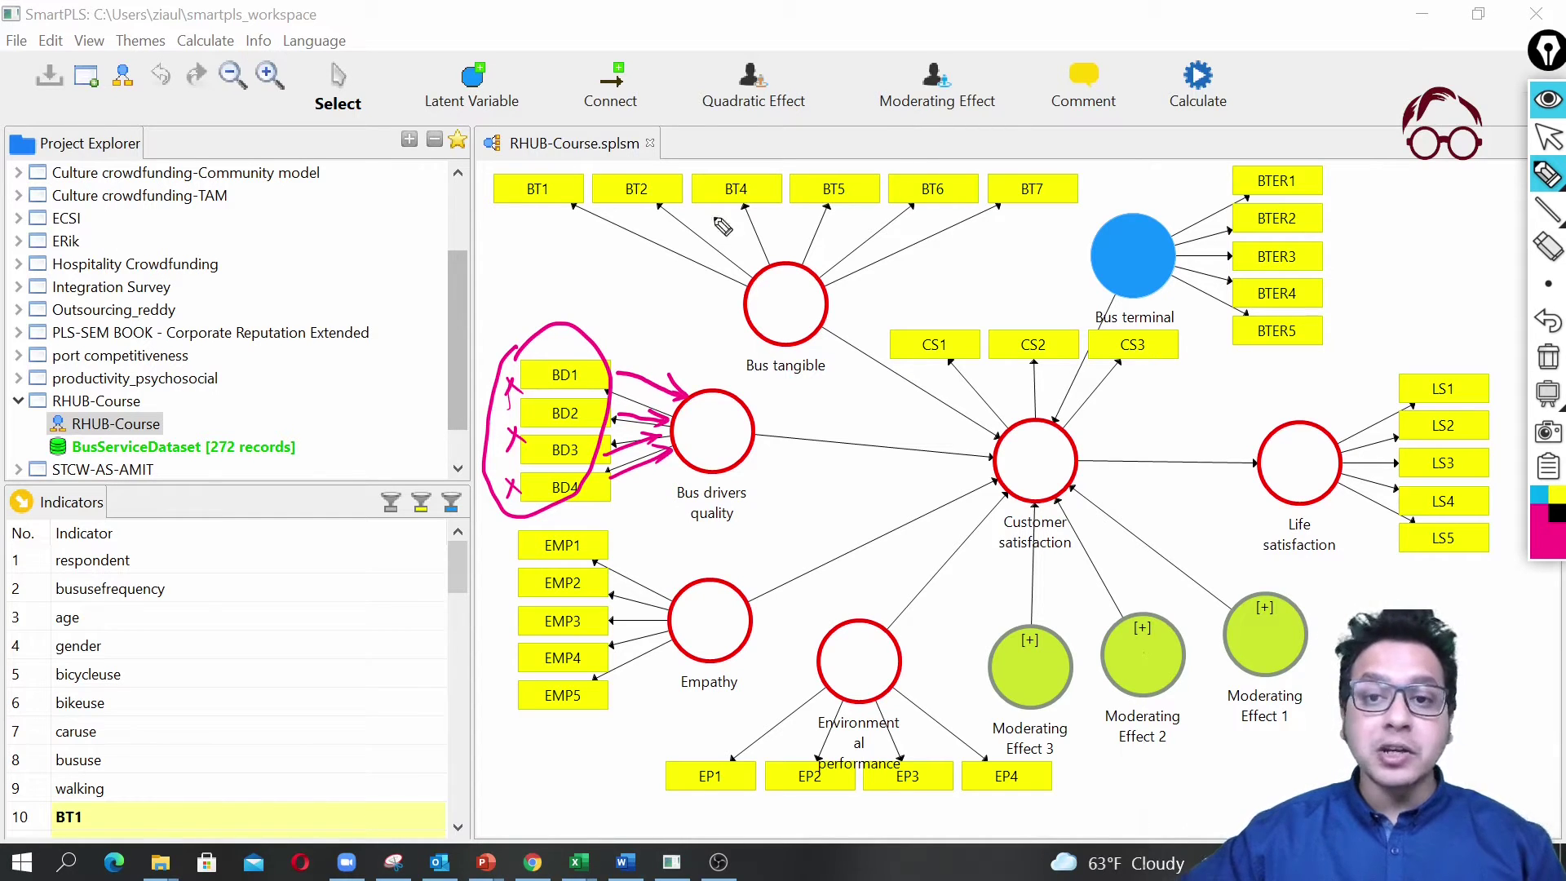
# Erase all pink markings, return to the cursor tool, and collapse the annotation toolbar.
pyautogui.click(1549, 359)
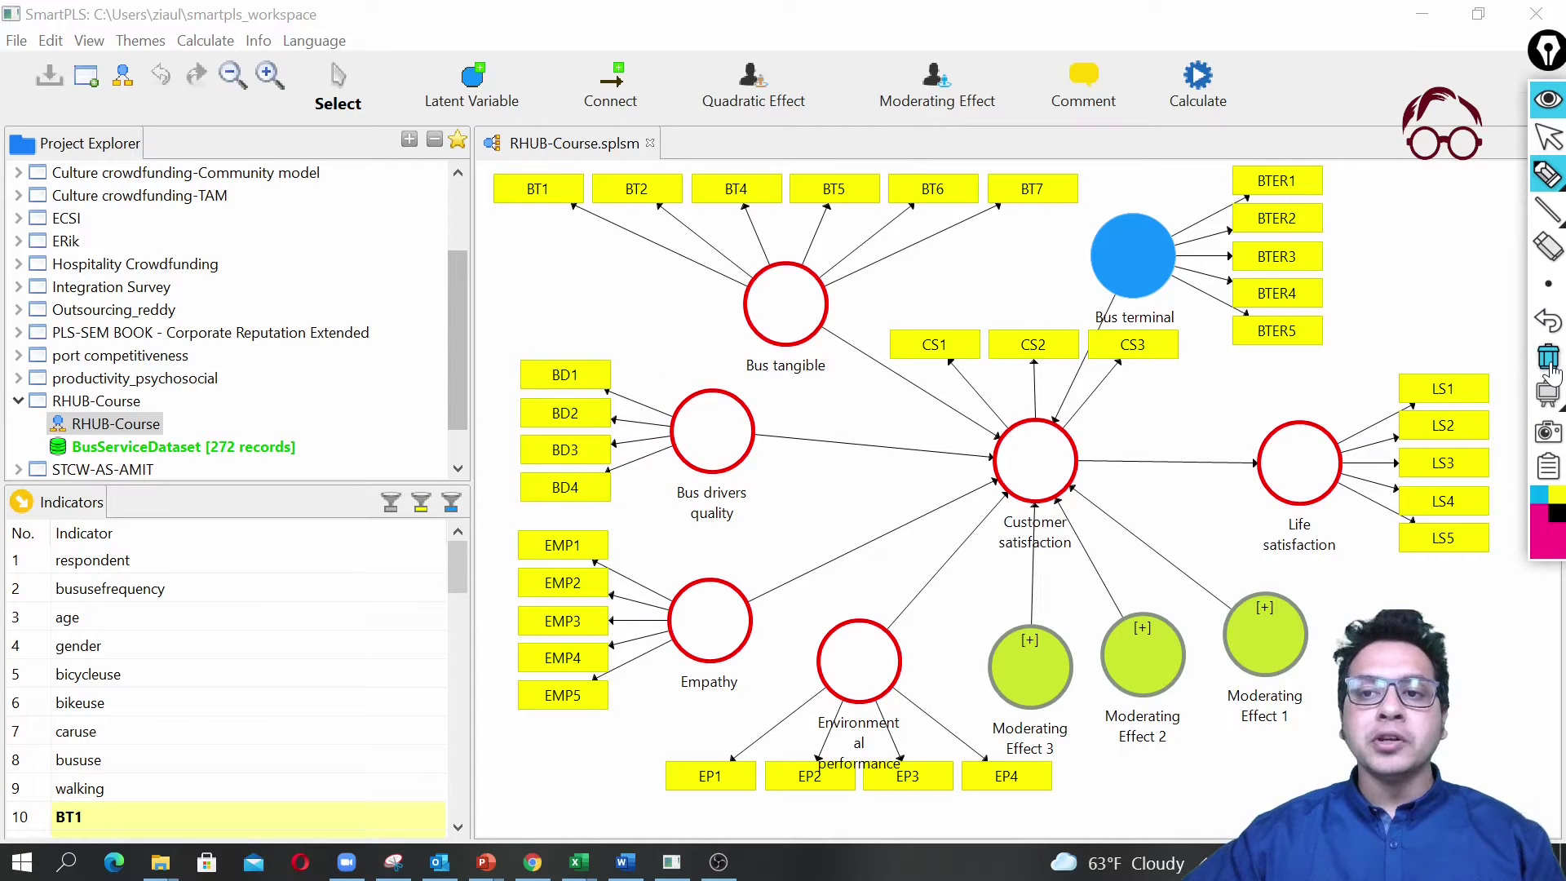
pyautogui.click(1553, 141)
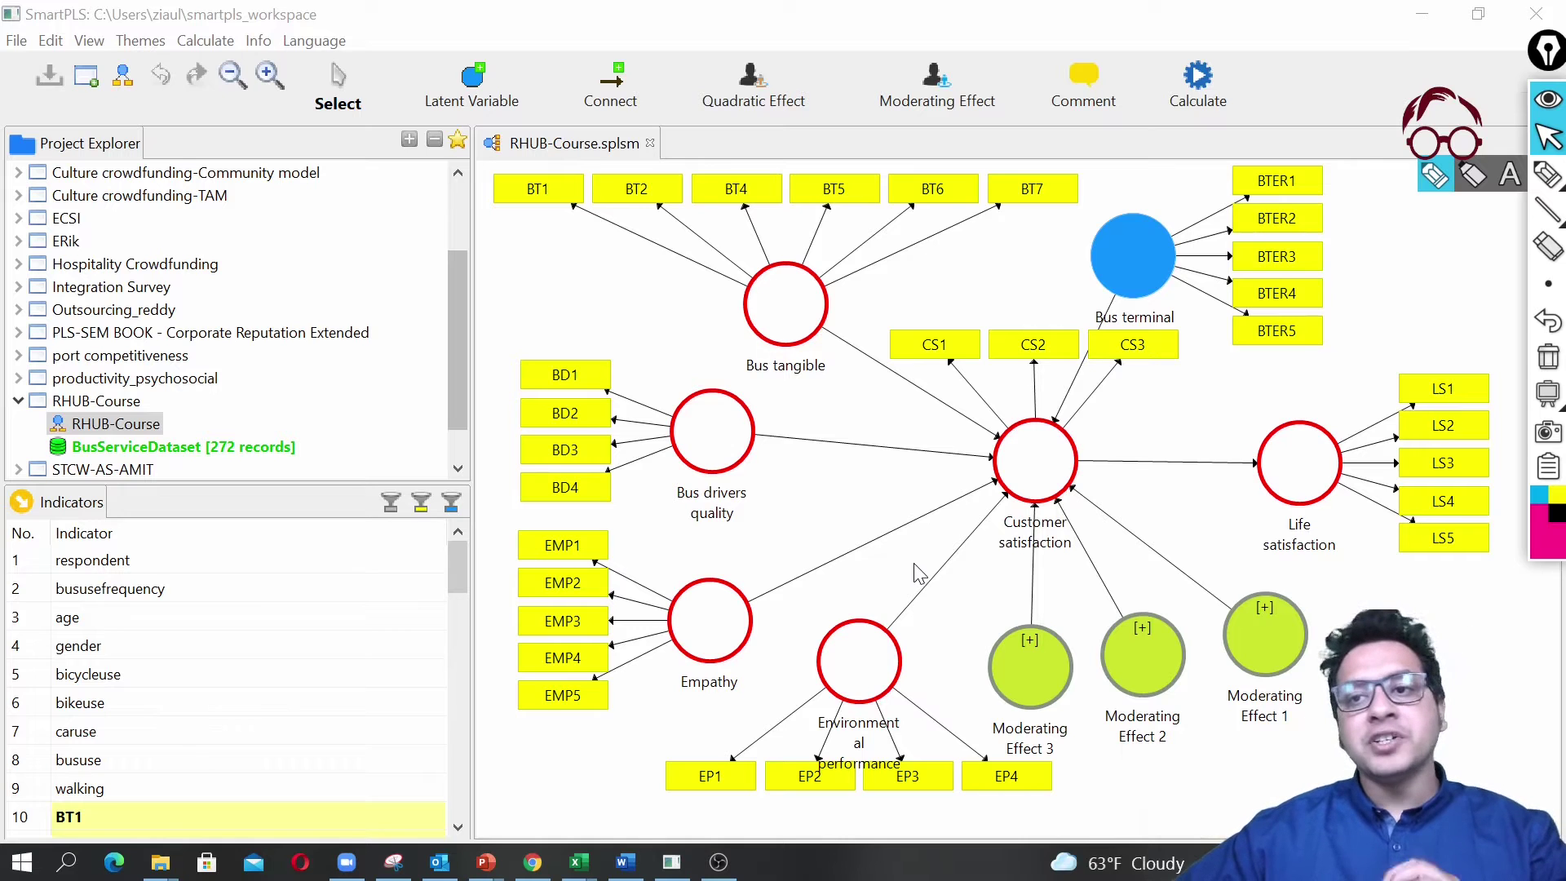
pyautogui.click(1552, 66)
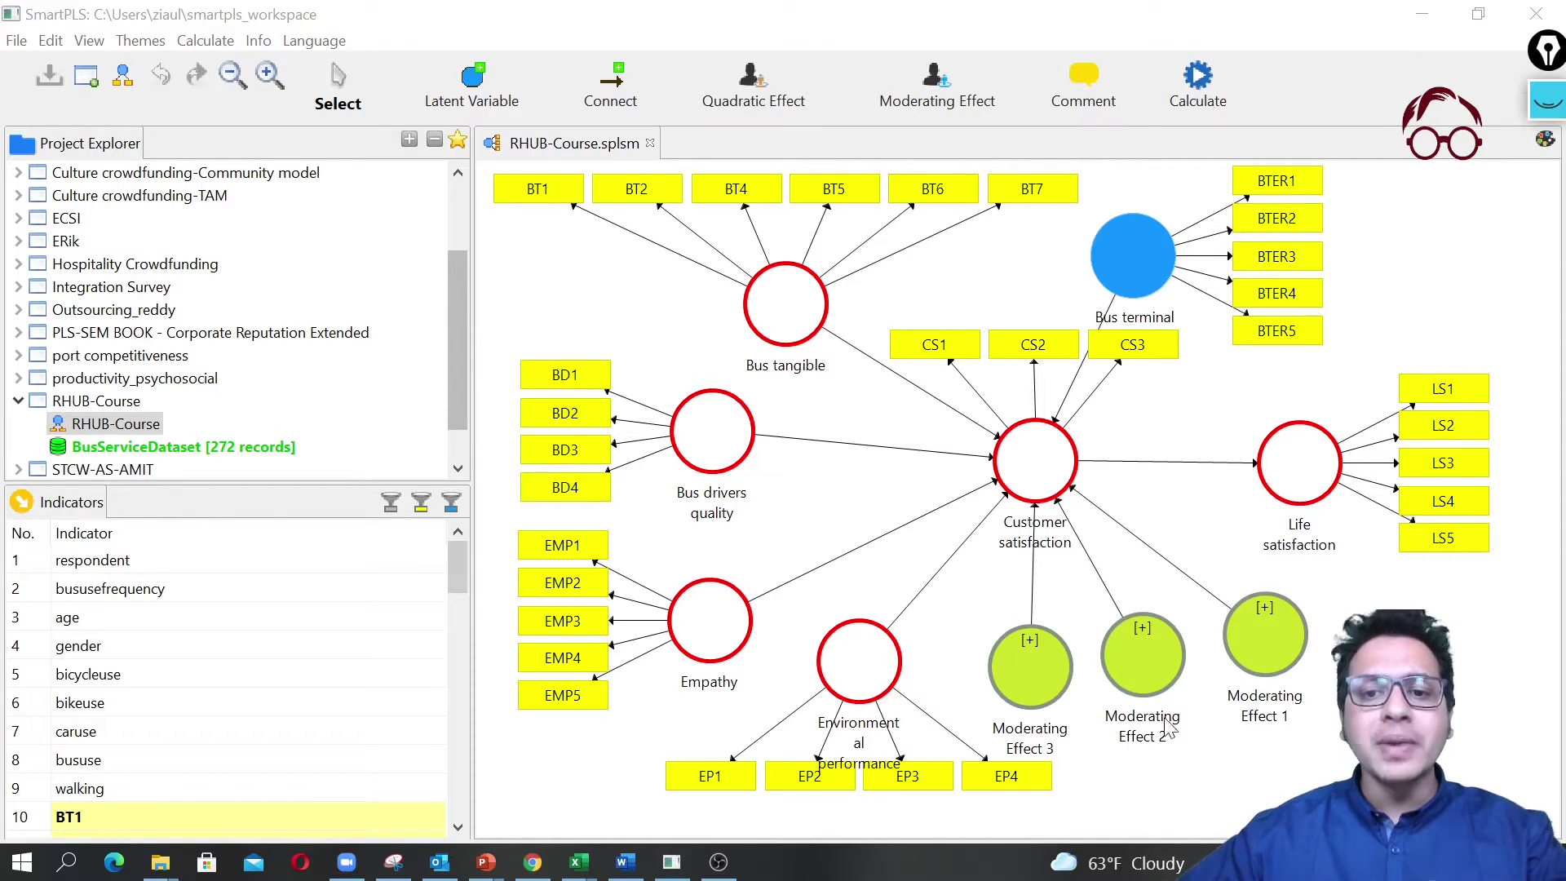
# Delete Moderating Effects 3, 2 and 1, then the Bus terminal construct with its BTER indicators.
pyautogui.click(1045, 690)
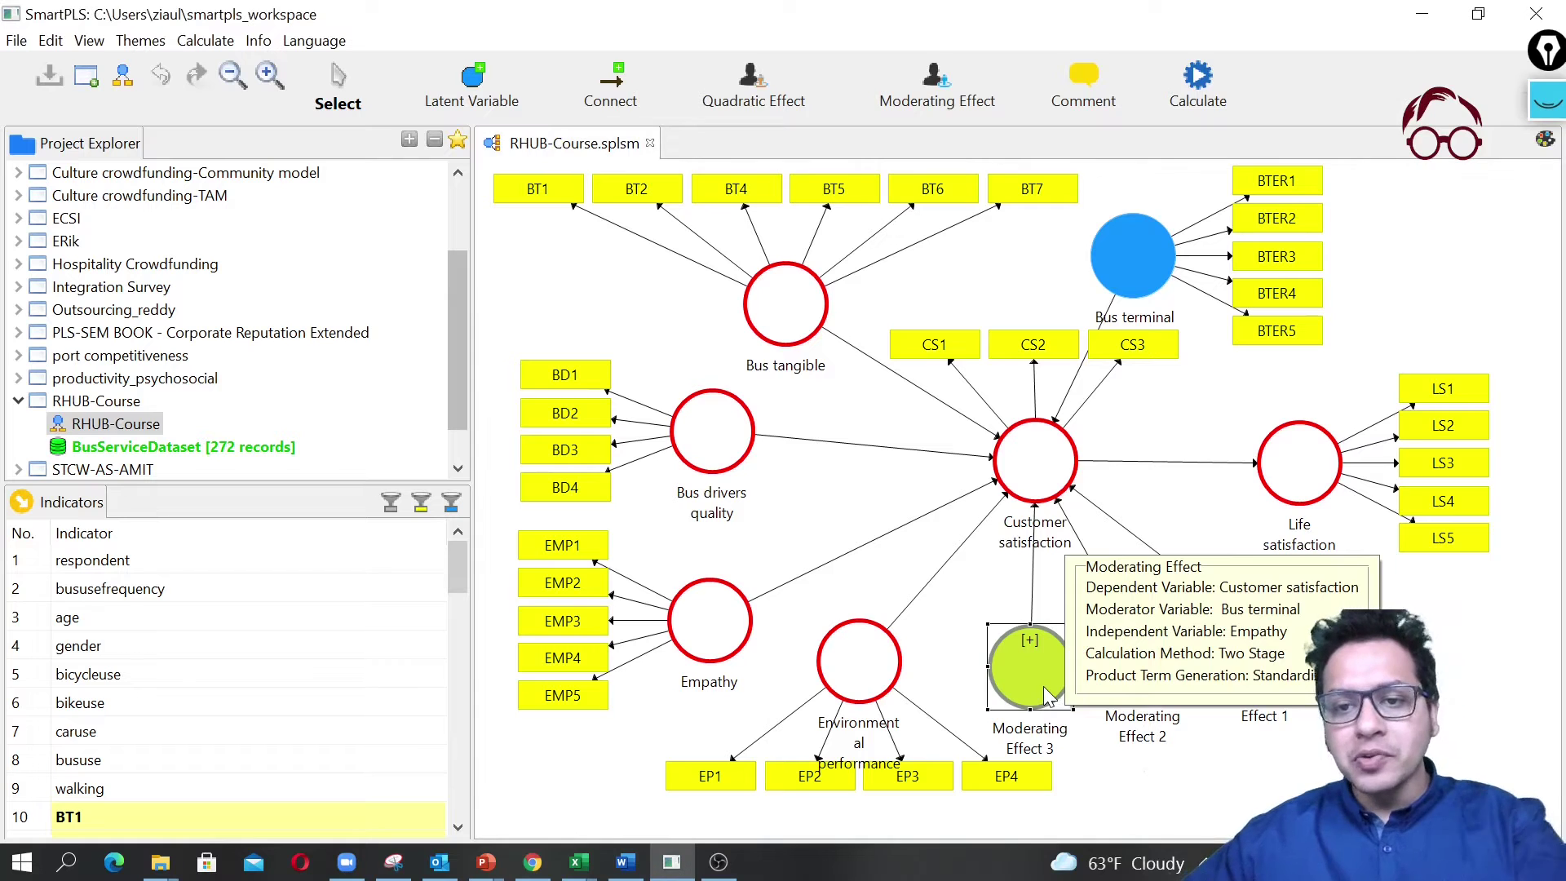
pyautogui.press('Delete')
pyautogui.click(1154, 665)
pyautogui.press('Delete')
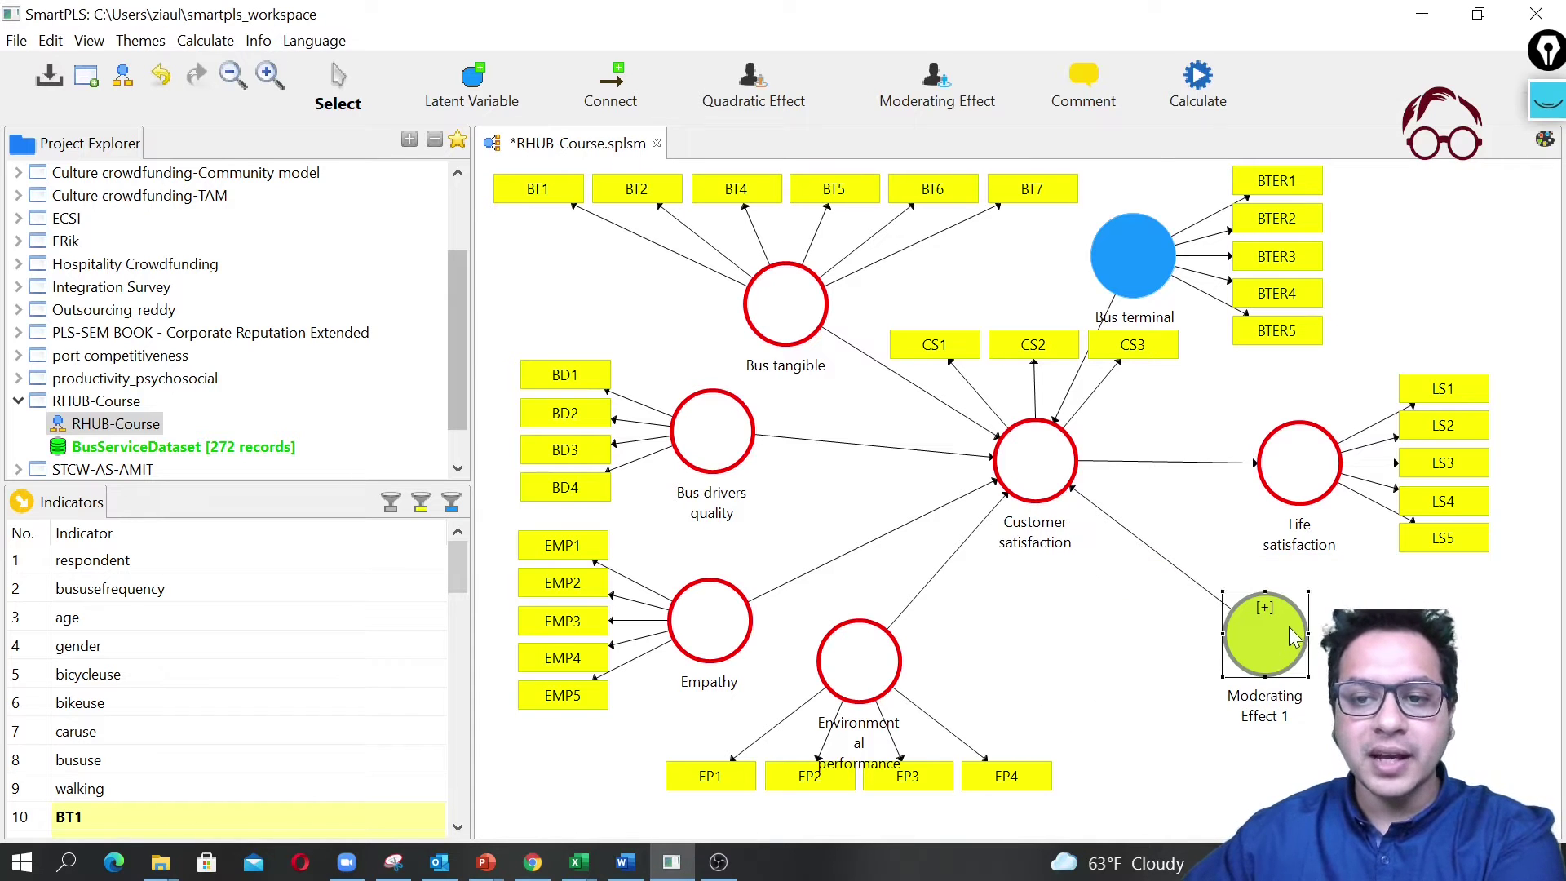
pyautogui.click(1288, 628)
pyautogui.press('Delete')
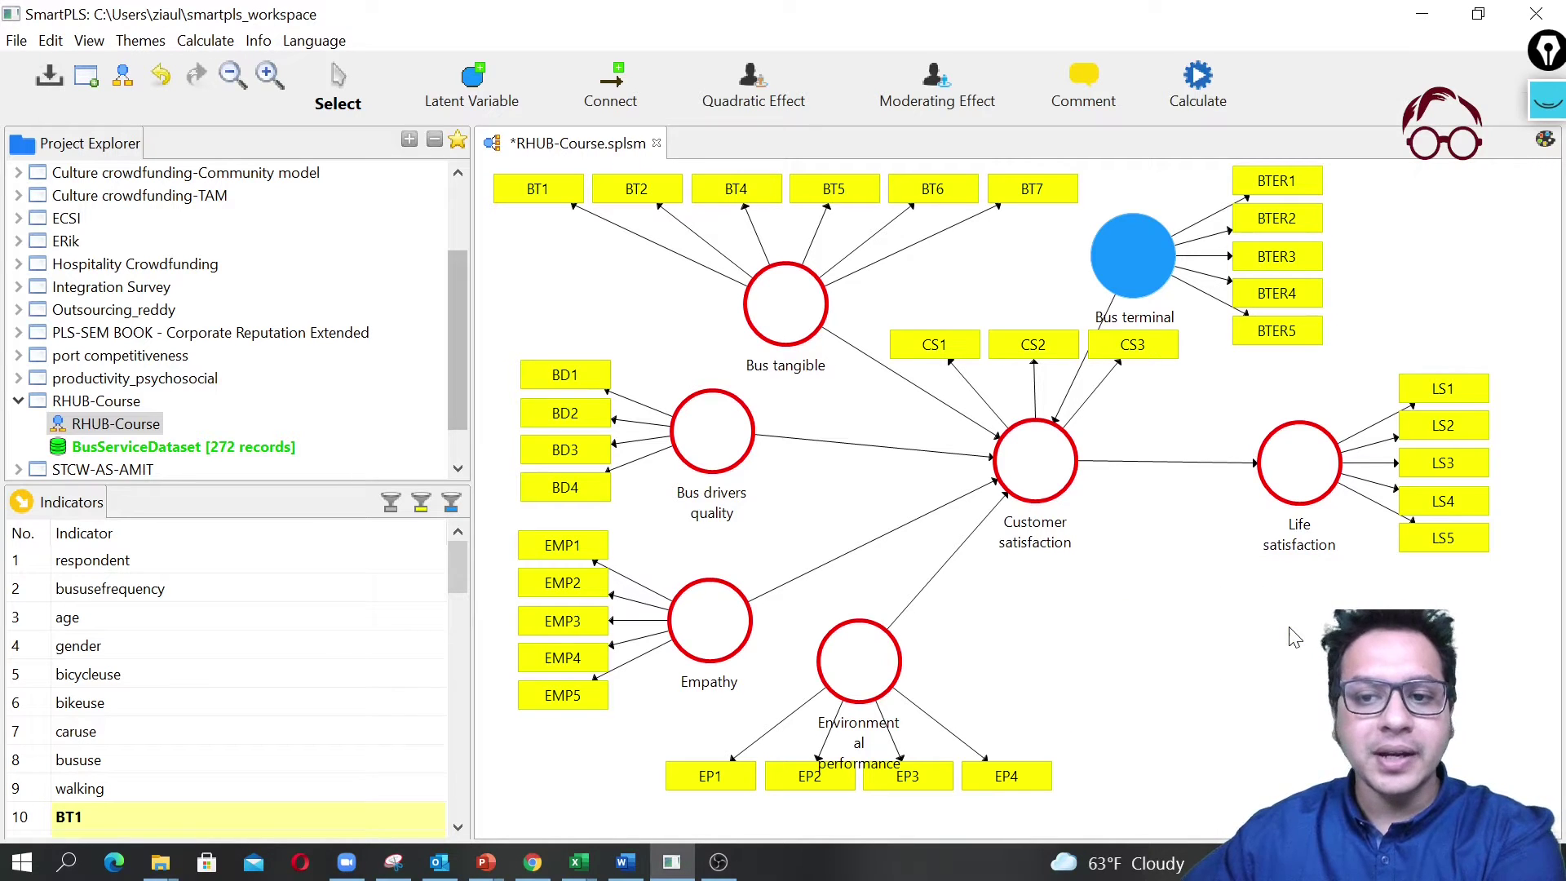
pyautogui.click(1157, 271)
pyautogui.press('Delete')
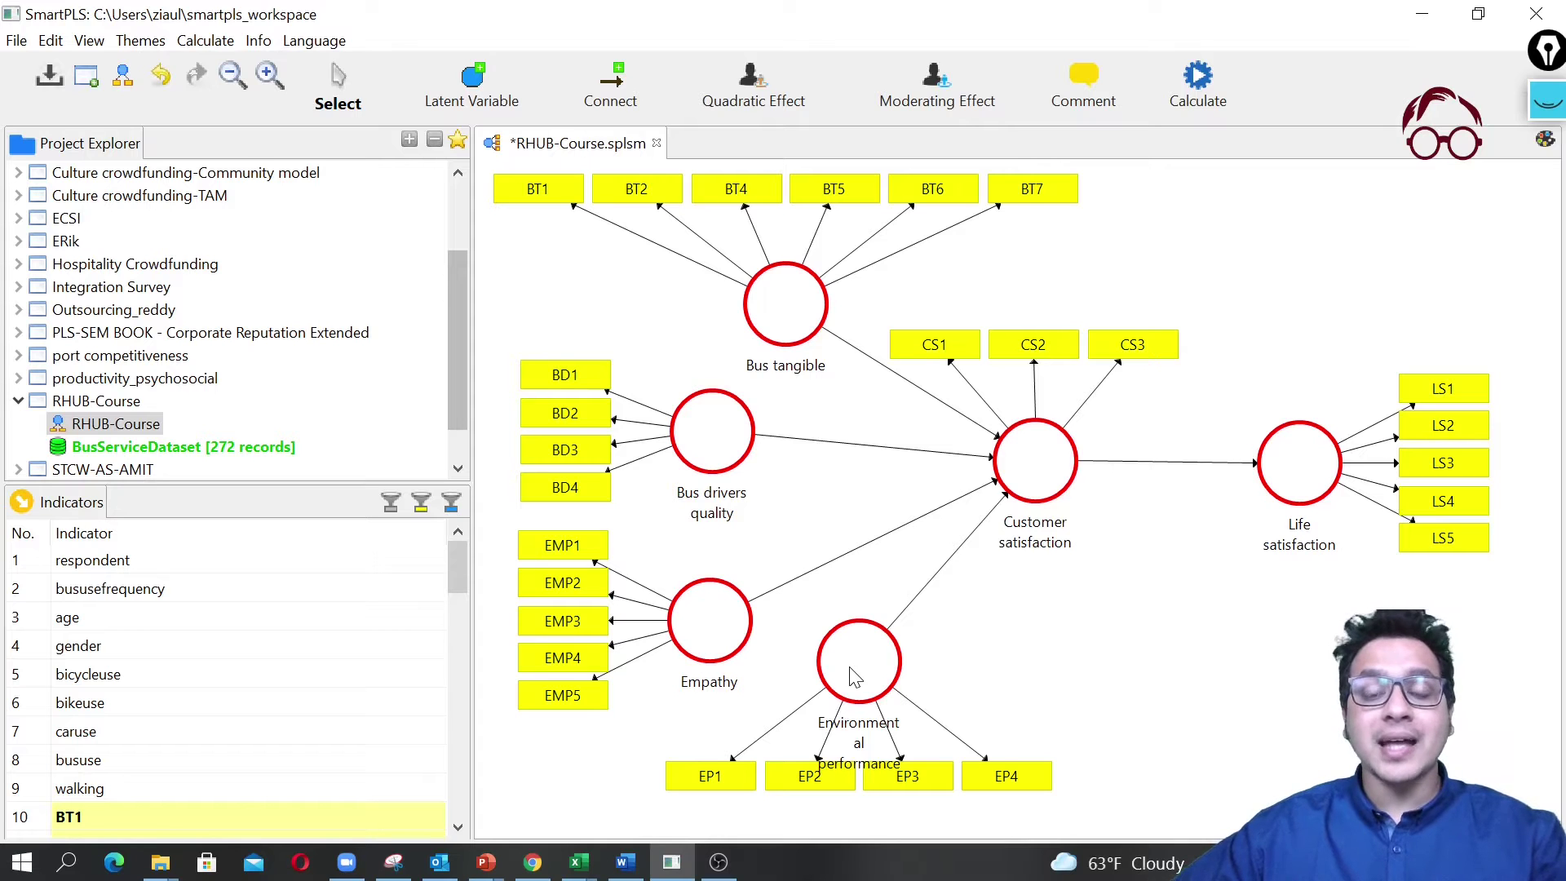
# Switch Environmental performance from reflective to formative measurement.
pyautogui.rightClick(871, 659)
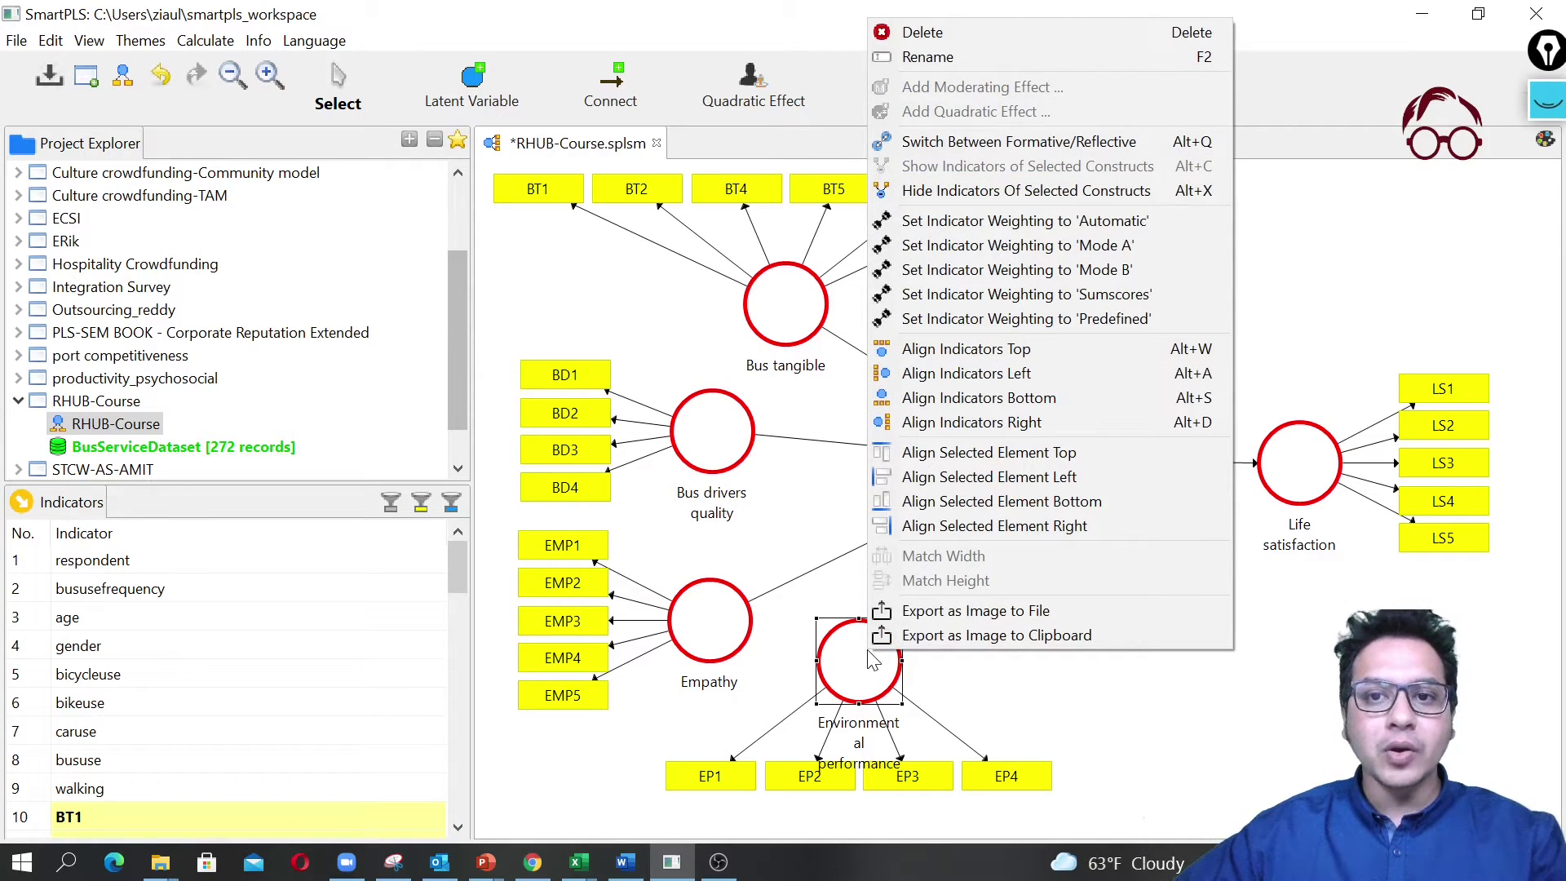
pyautogui.click(1075, 139)
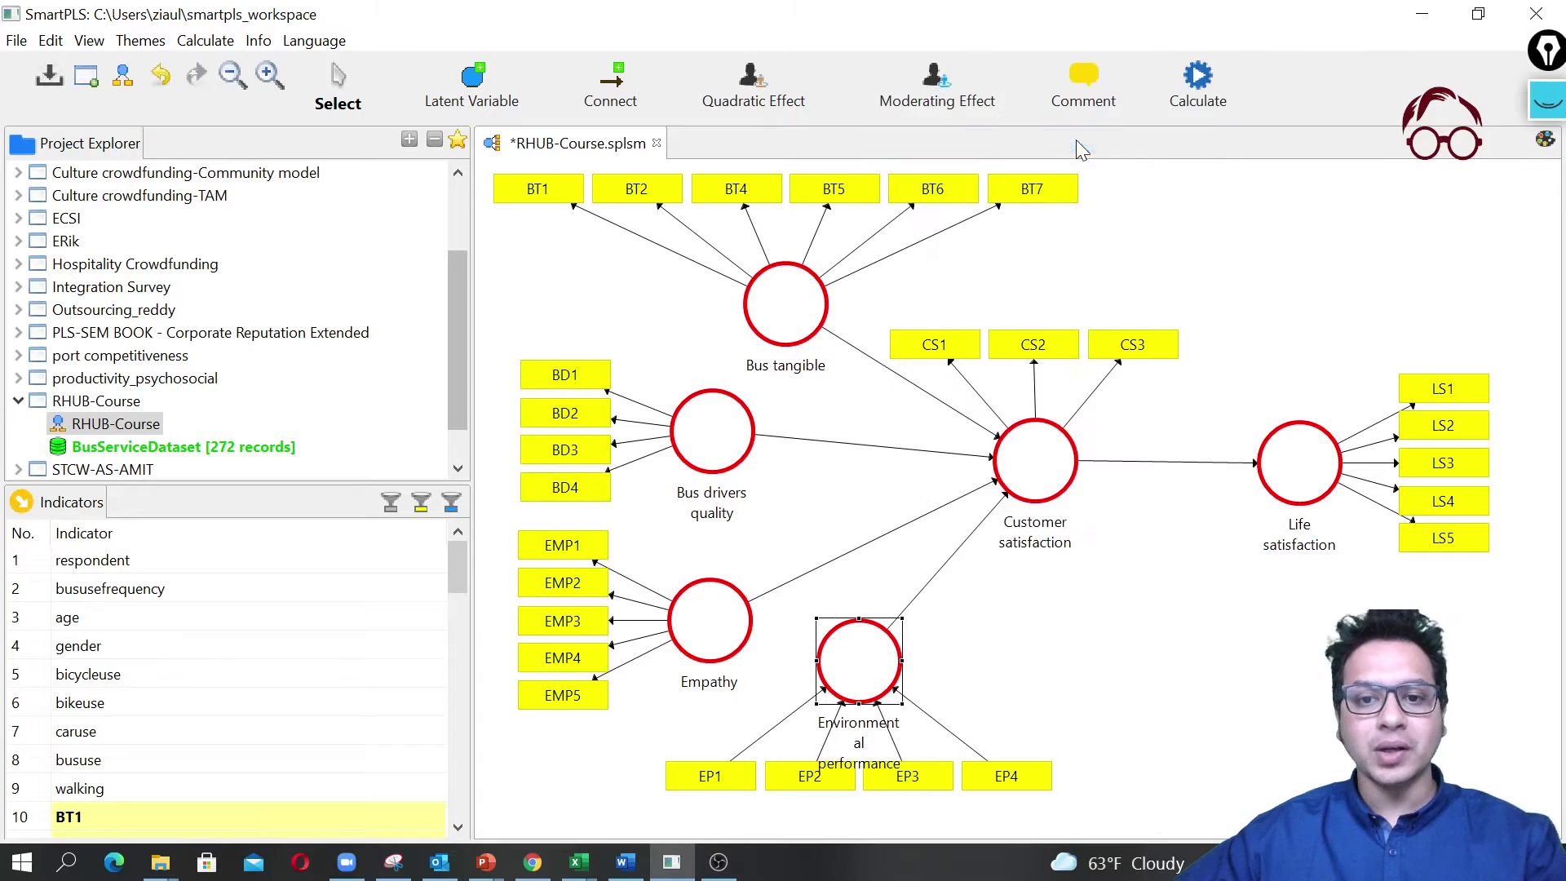
pyautogui.click(1227, 709)
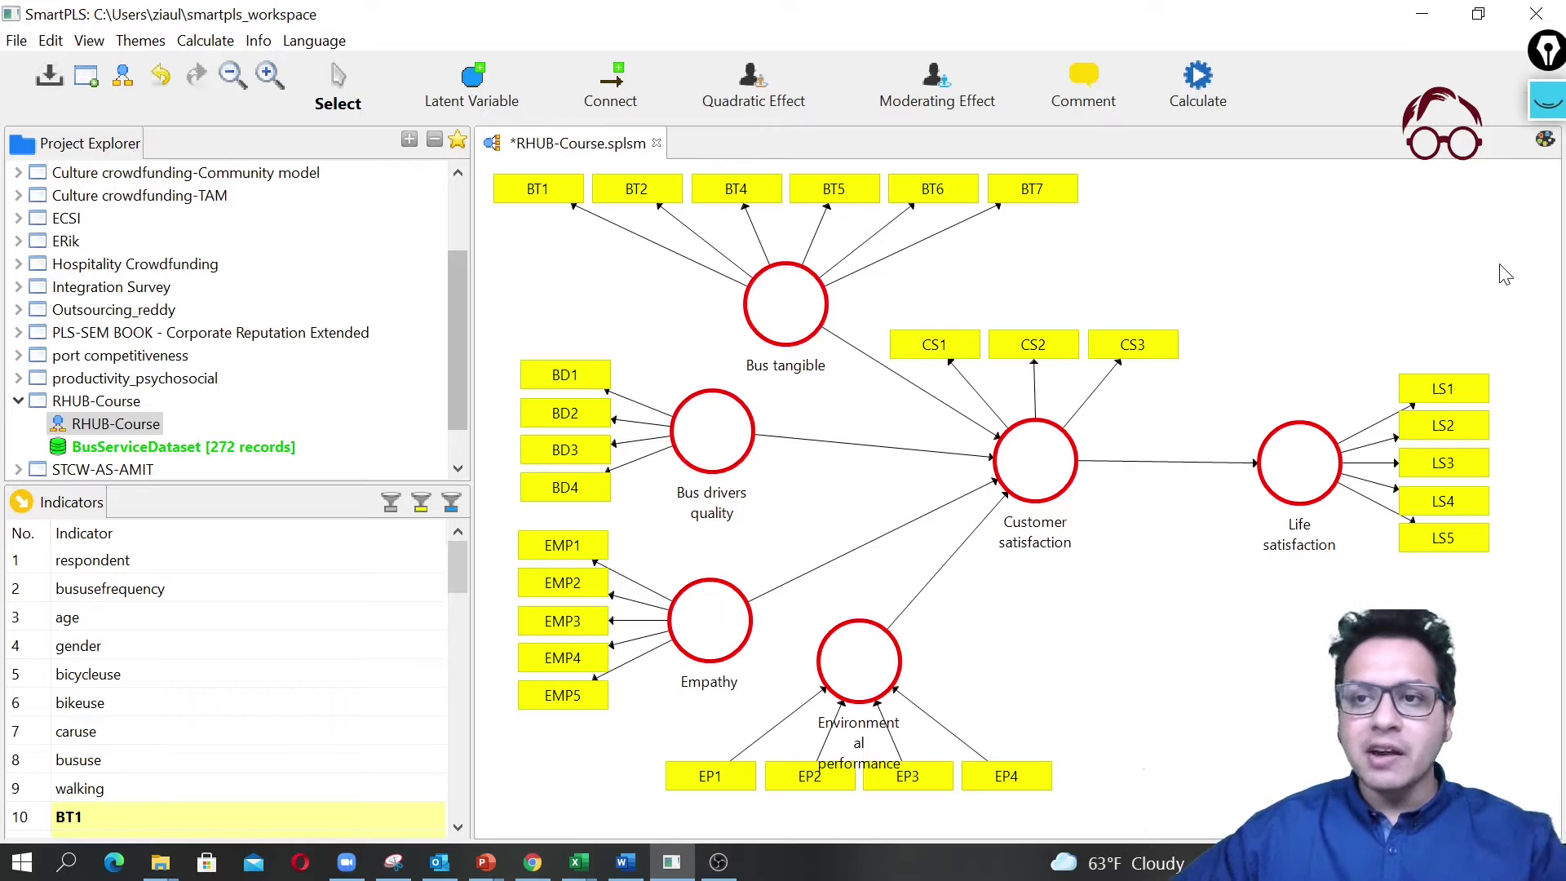
# Give the Environmental performance circle a dark blue border.
pyautogui.click(849, 659)
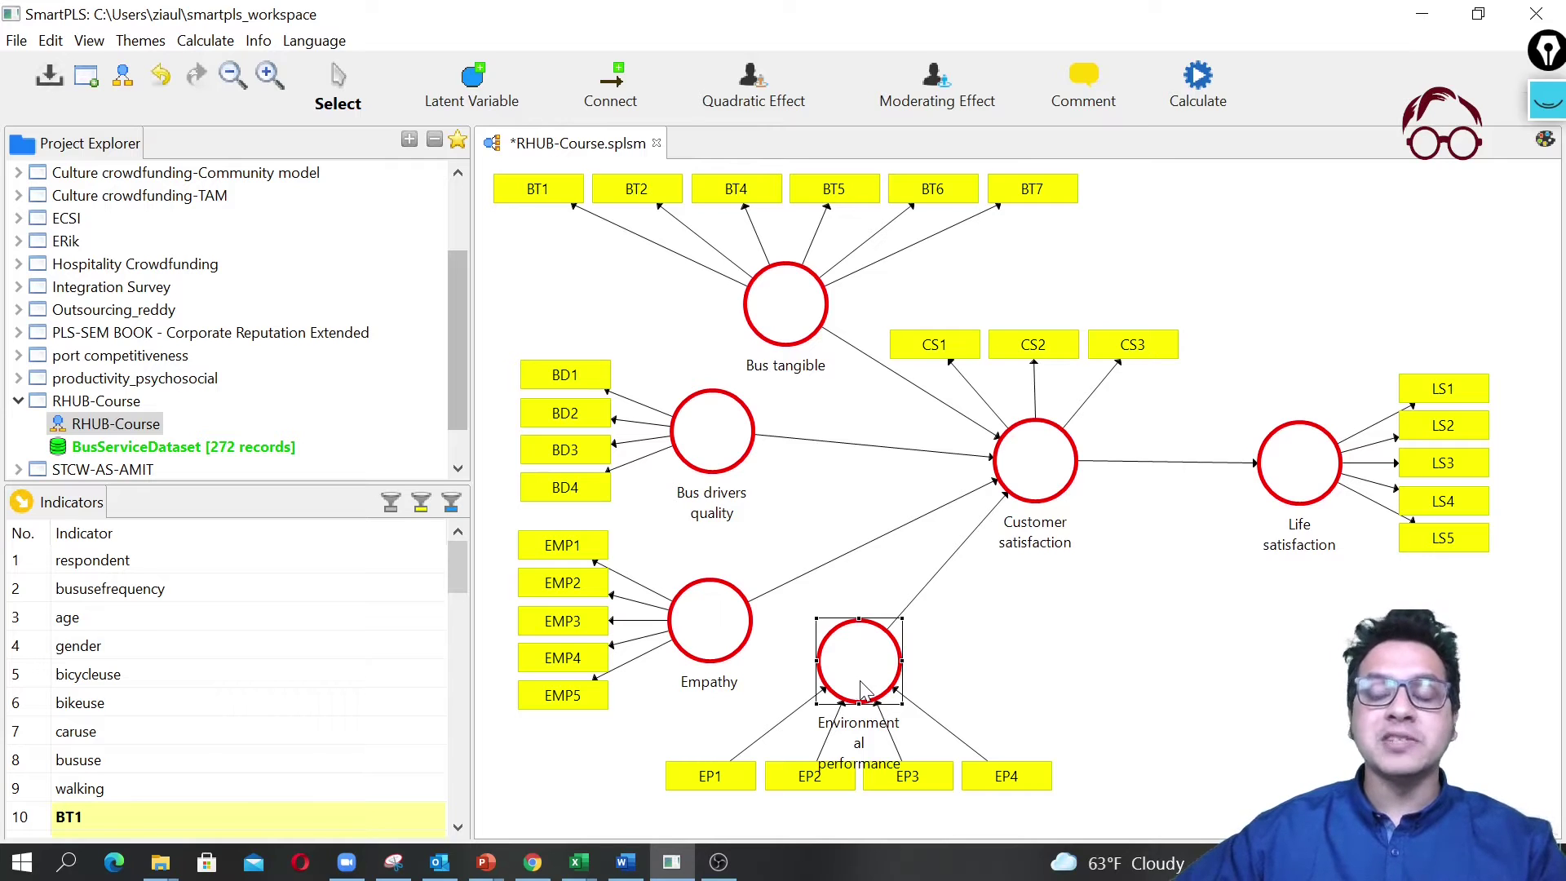
pyautogui.click(1545, 144)
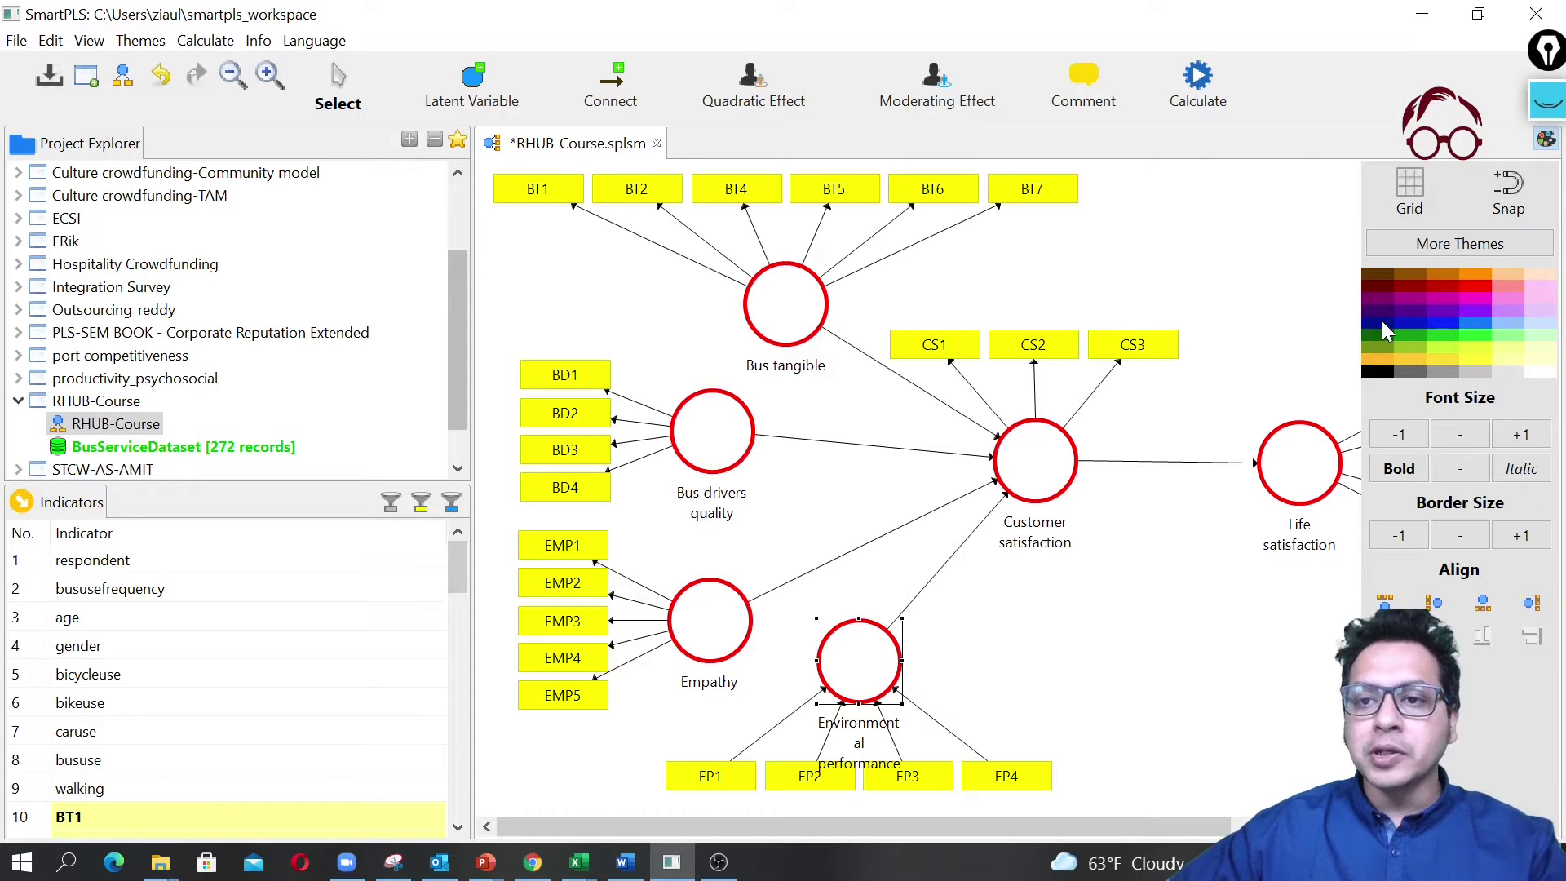
pyautogui.click(1382, 323)
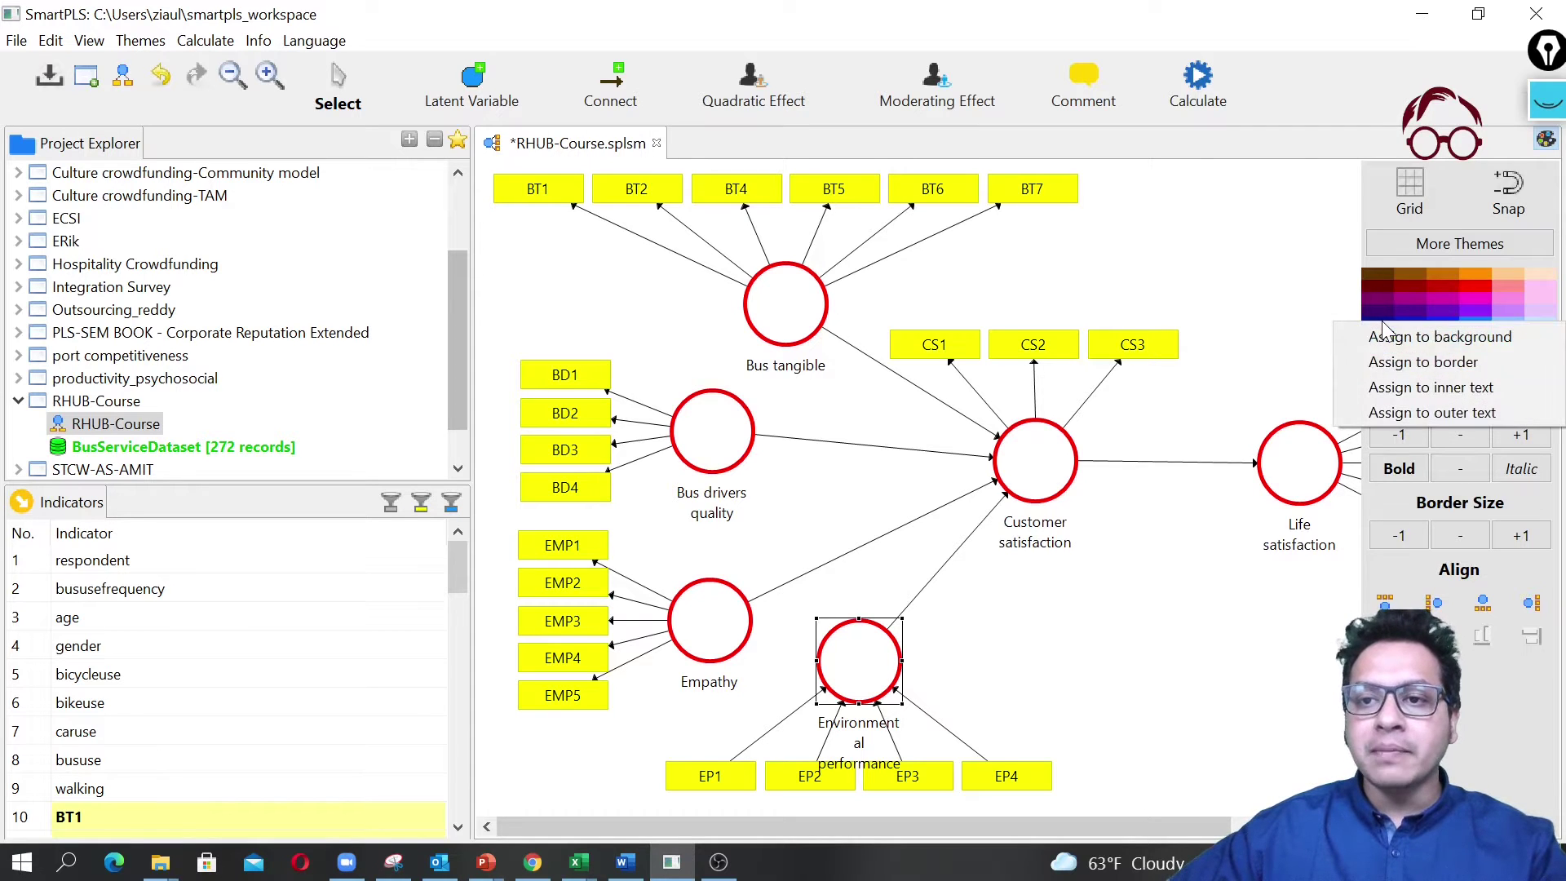
pyautogui.click(1404, 361)
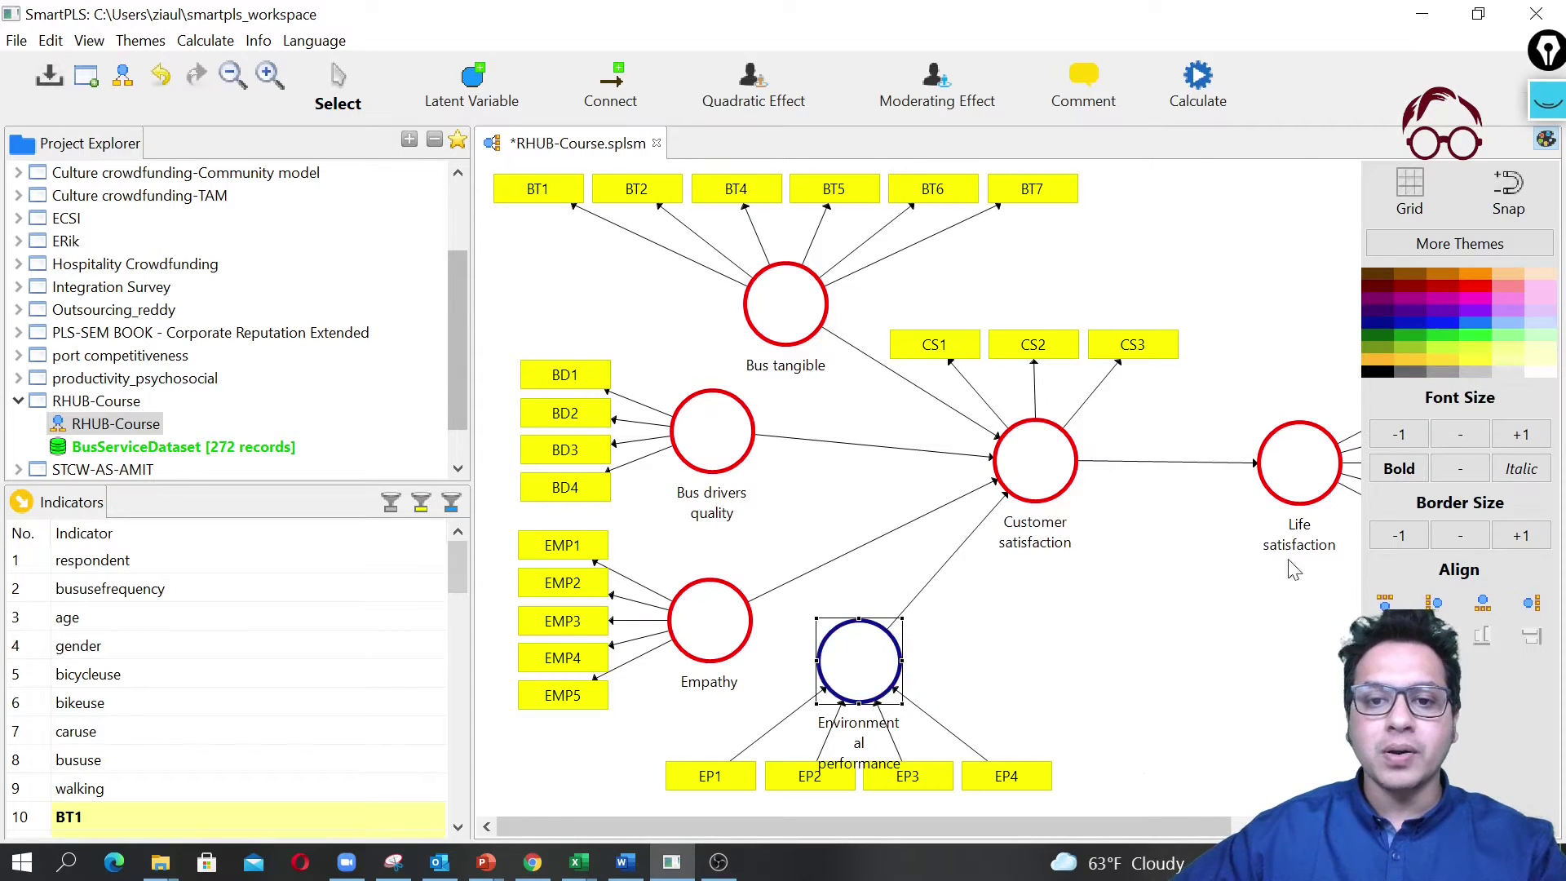
pyautogui.click(1545, 140)
pyautogui.click(1265, 704)
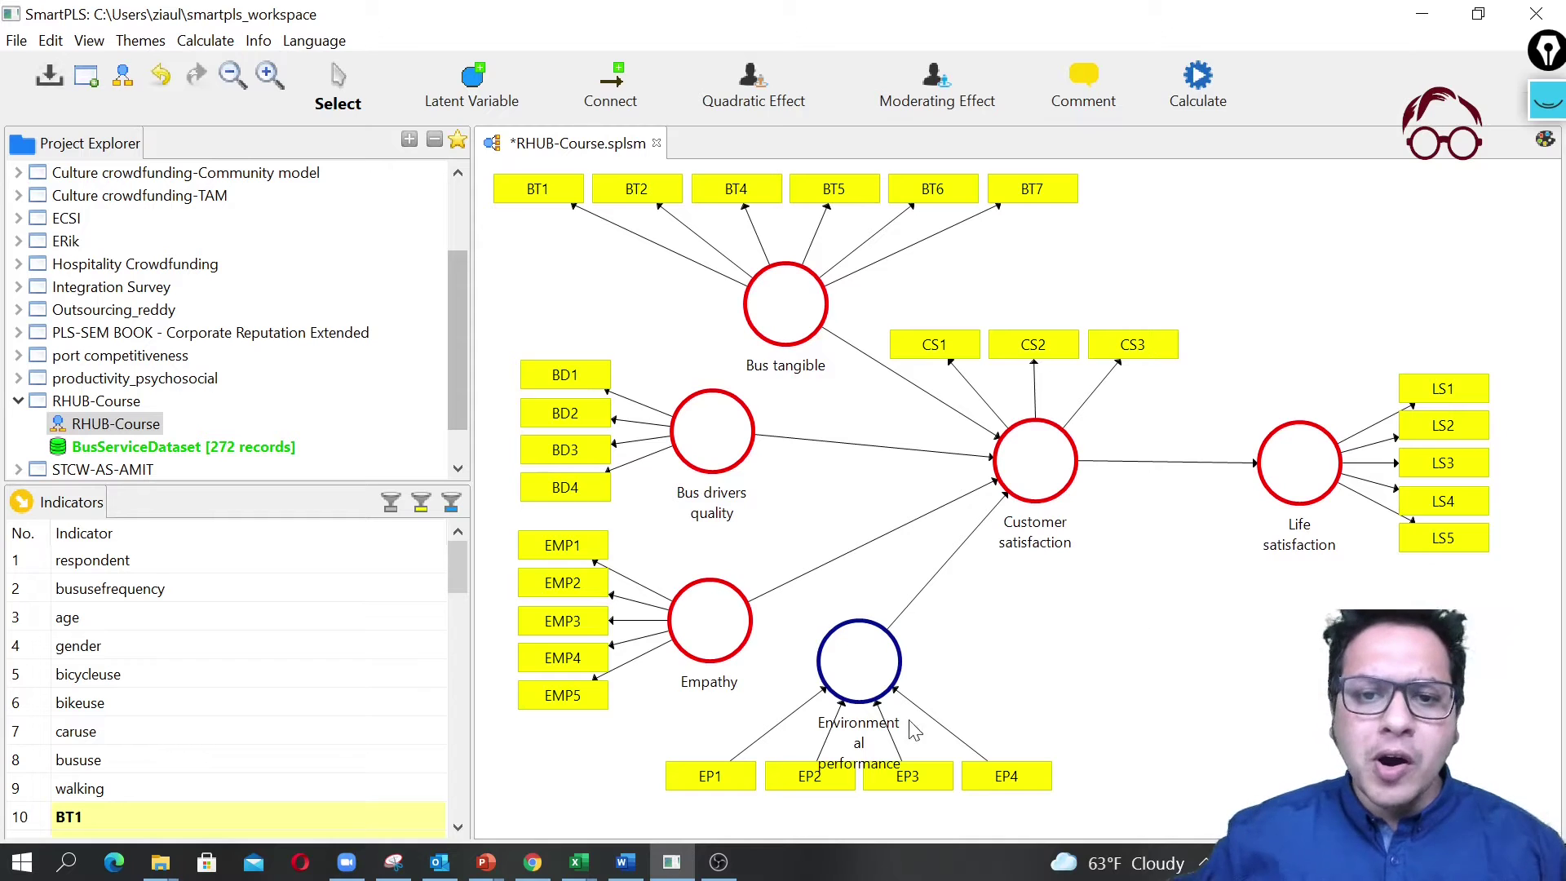
# Run the PLS Algorithm with the Factor weighting scheme.
pyautogui.click(1198, 81)
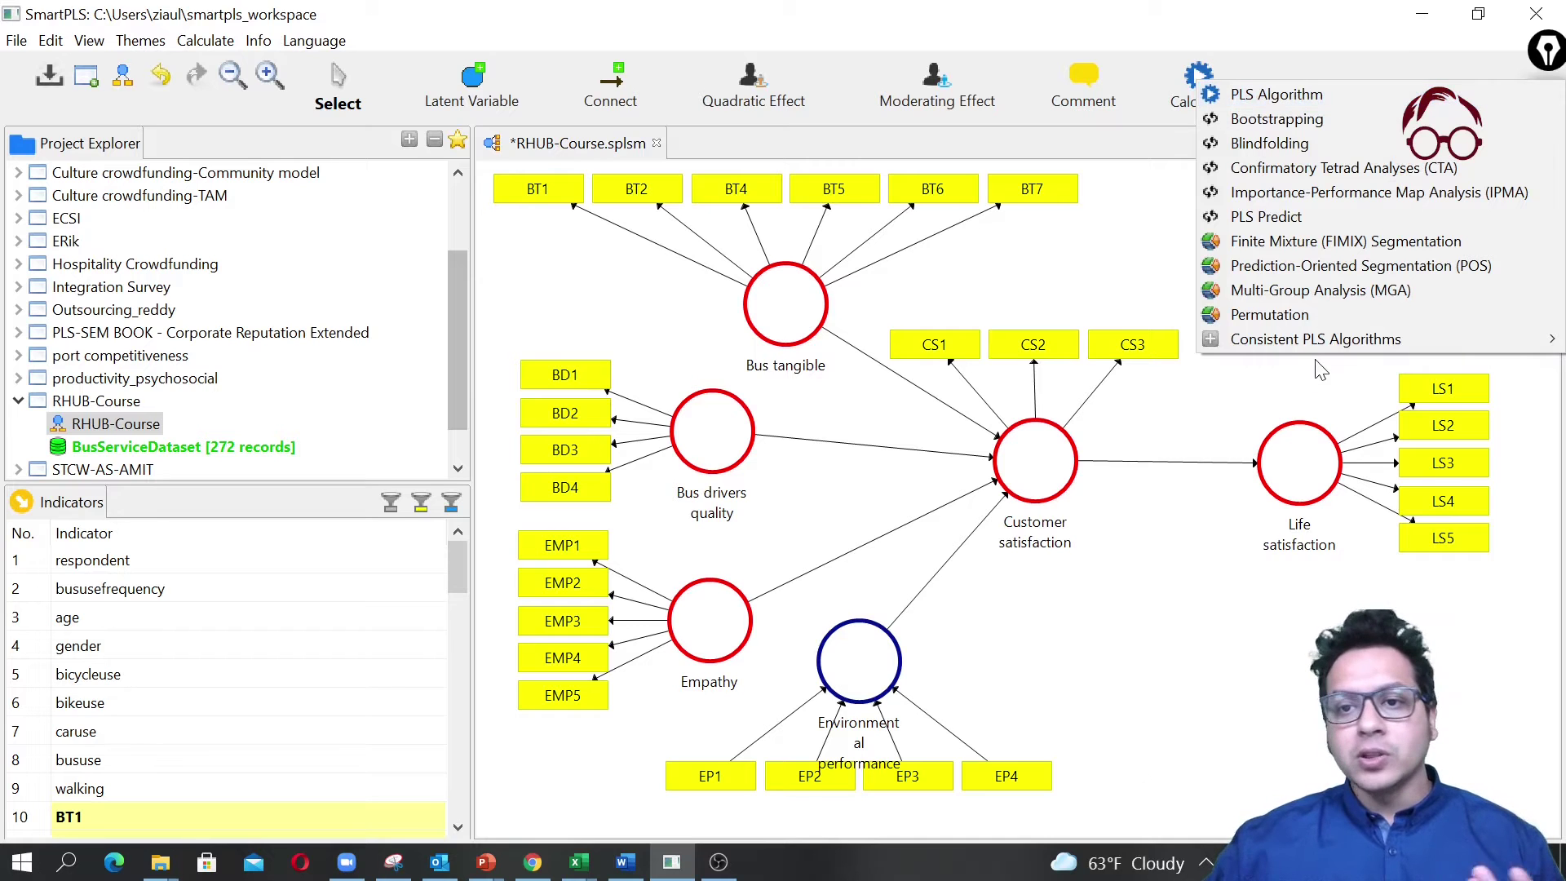
pyautogui.moveTo(1315, 352)
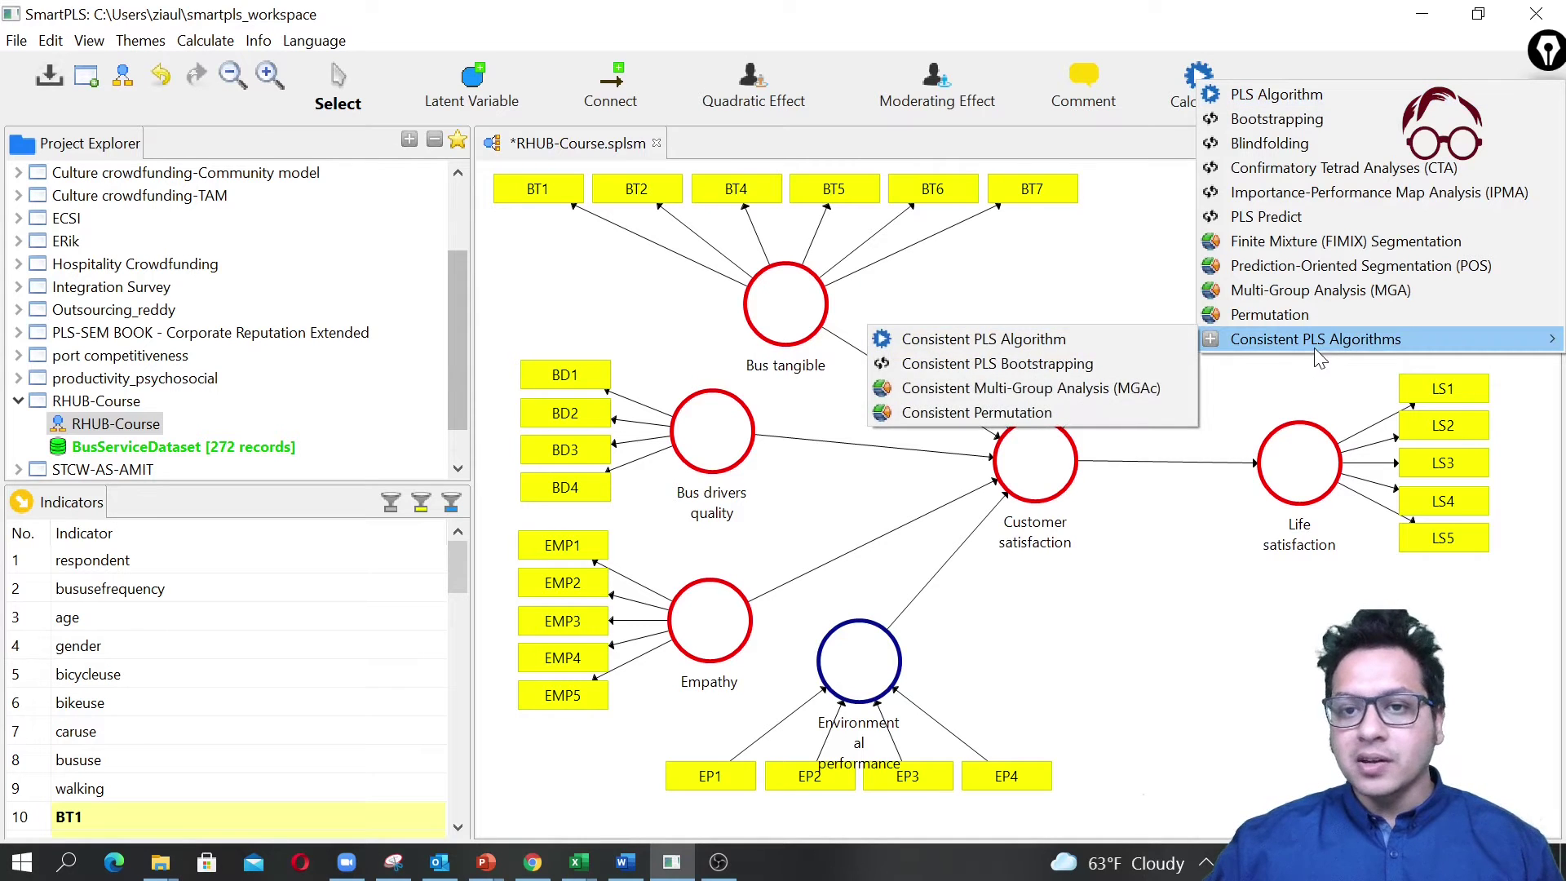
pyautogui.click(1310, 91)
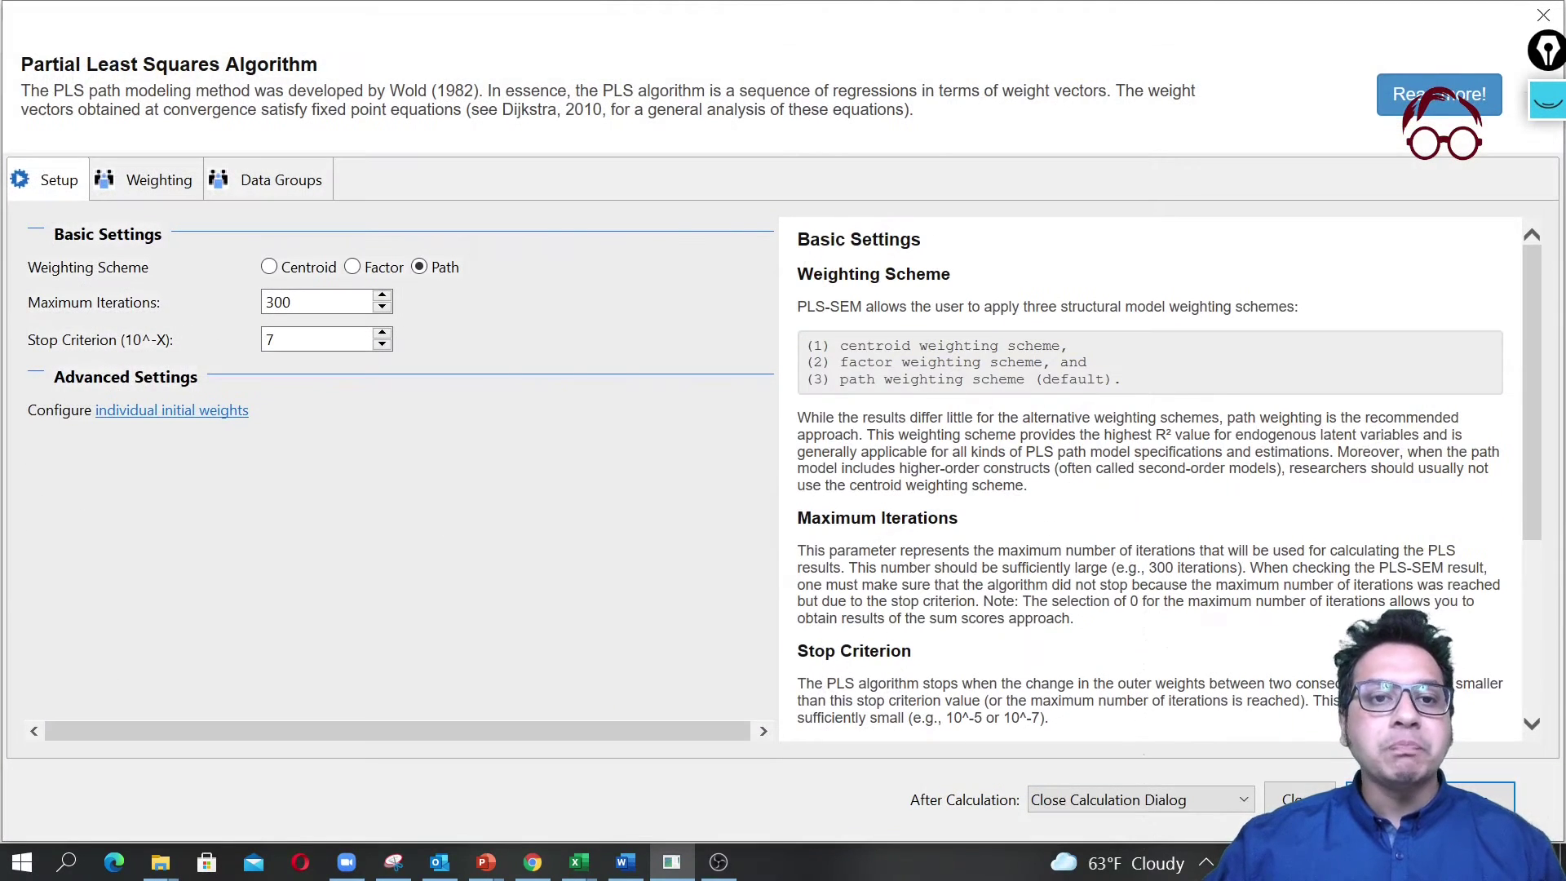
pyautogui.click(356, 270)
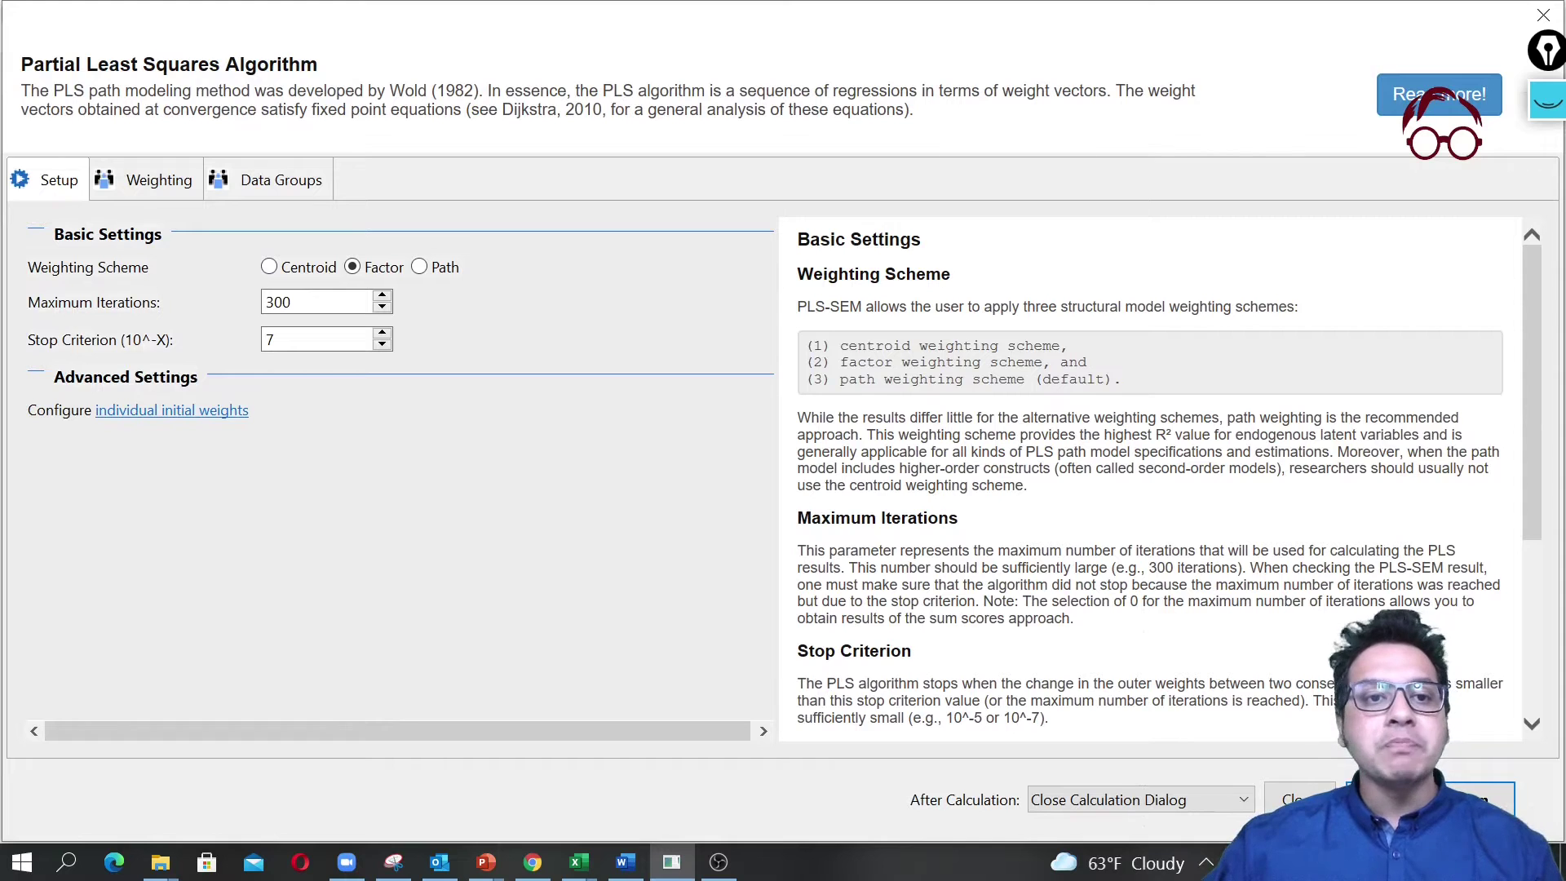
pyautogui.click(135, 183)
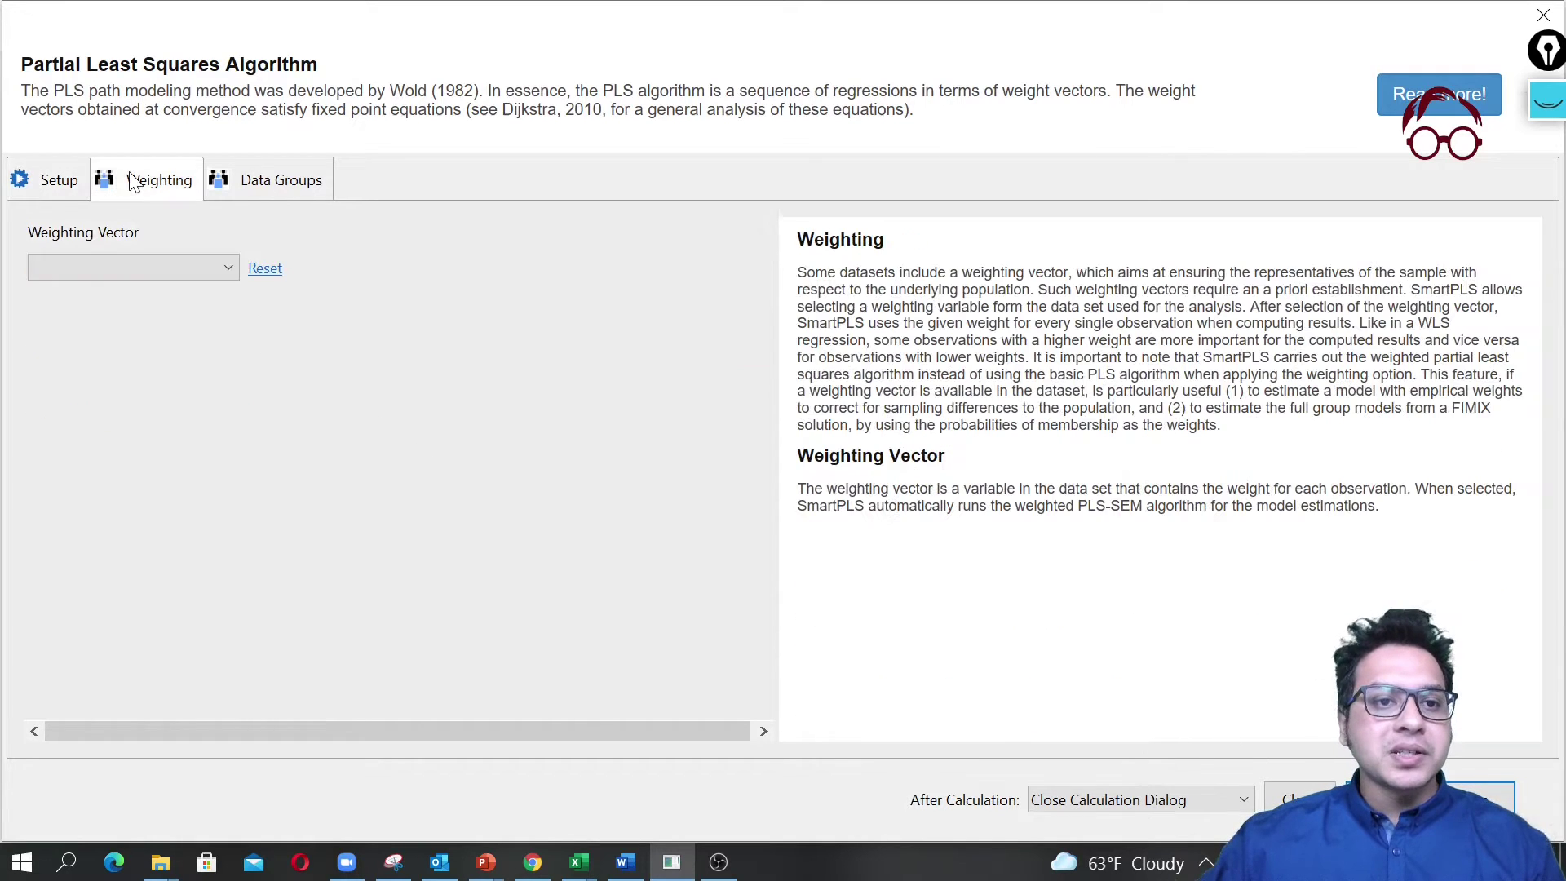
pyautogui.click(262, 196)
pyautogui.click(75, 186)
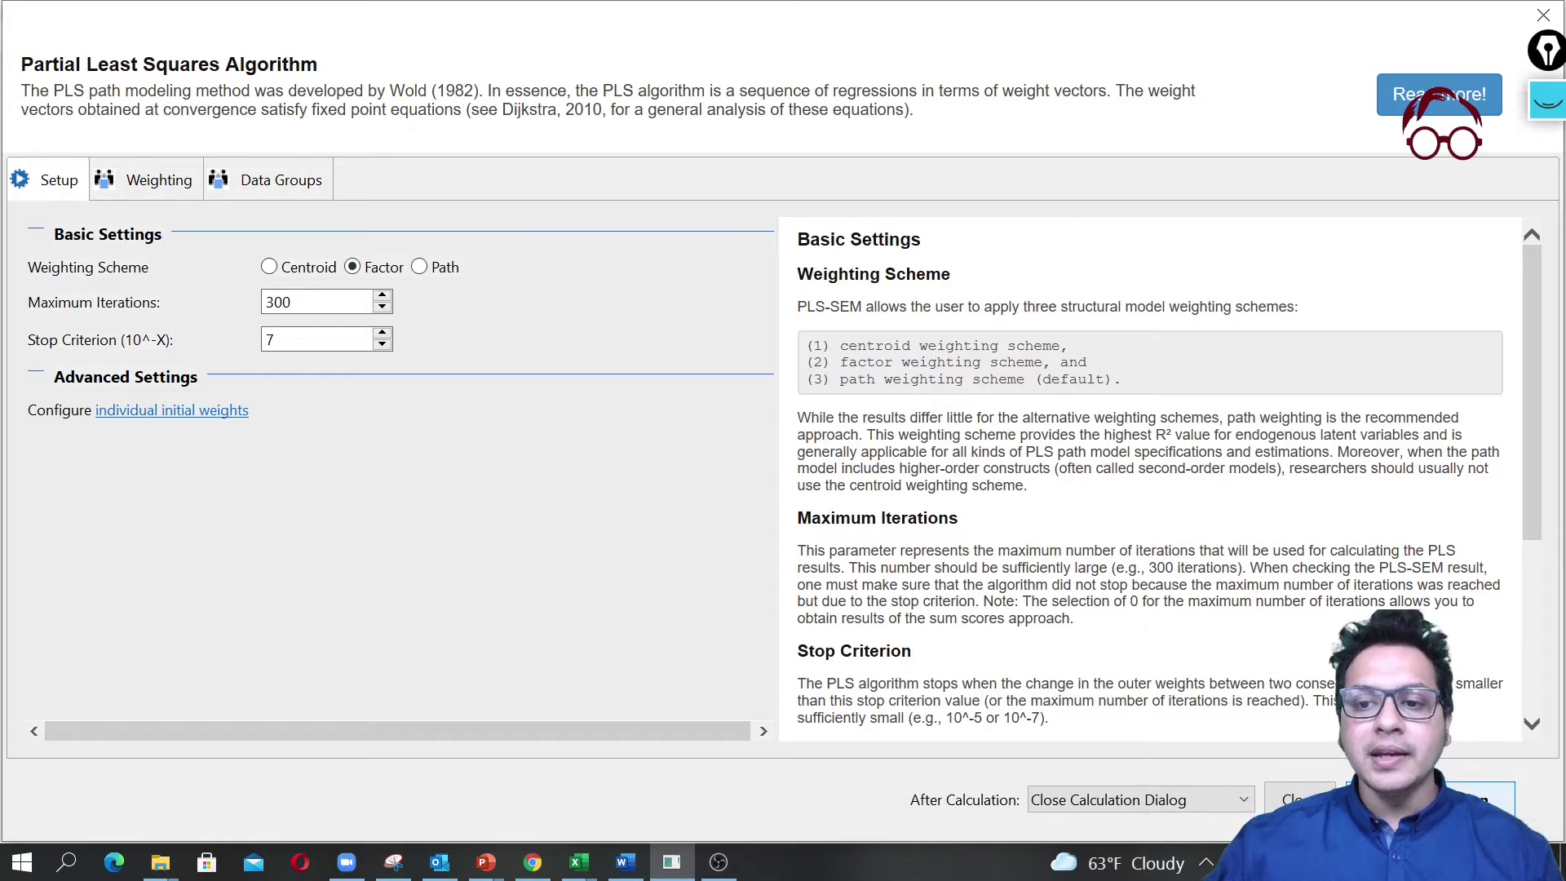
pyautogui.press('Return')
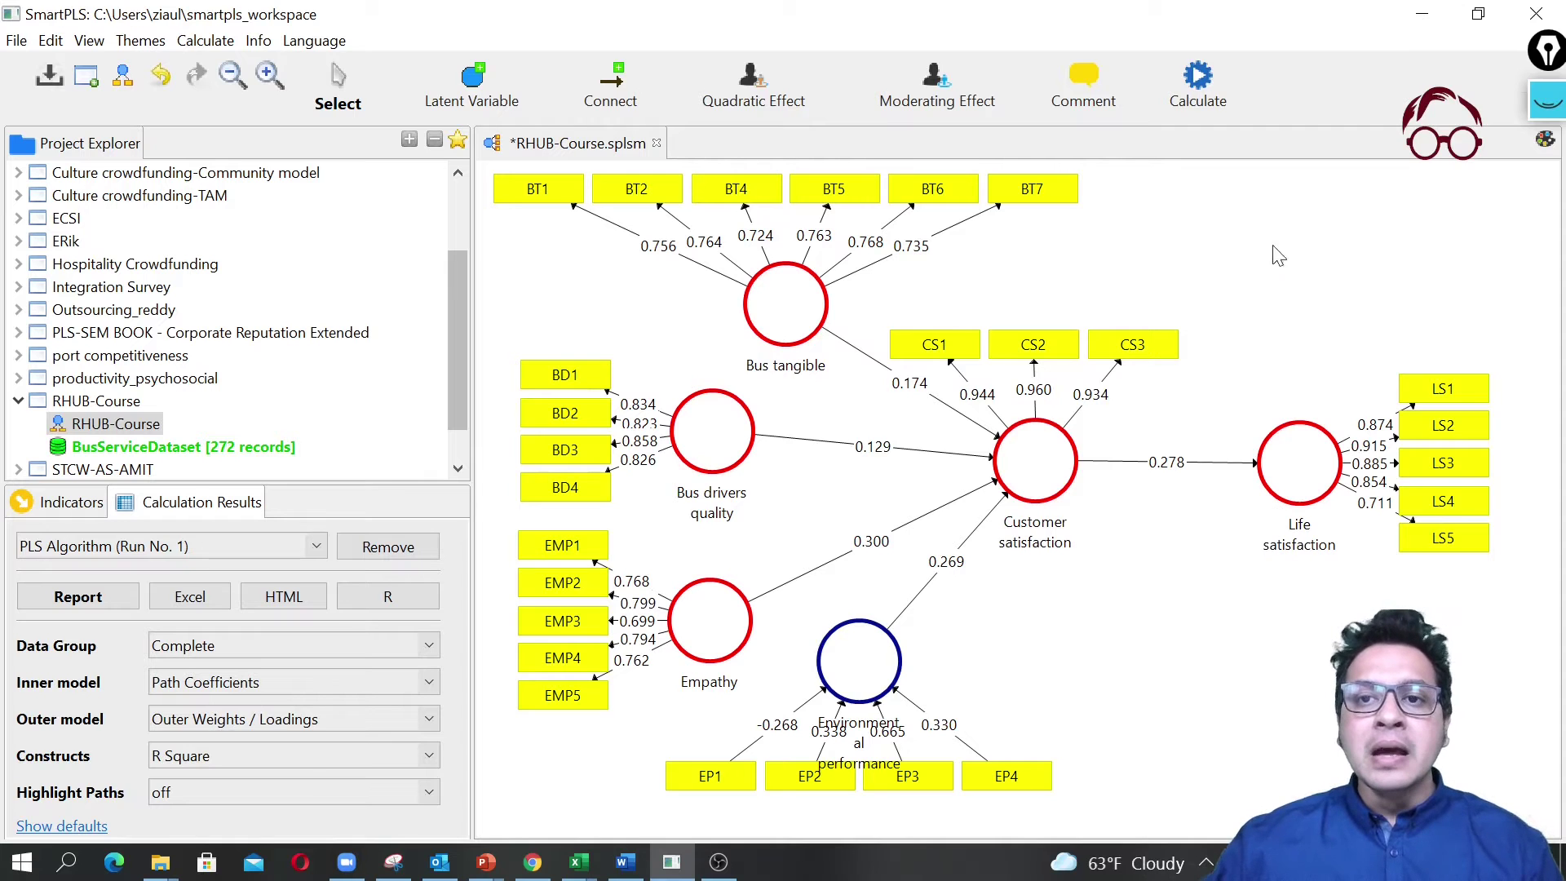
# Open the PLS Algorithm report's Collinearity Statistics (VIF) and scroll the Outer VIF Values table.
pyautogui.click(101, 599)
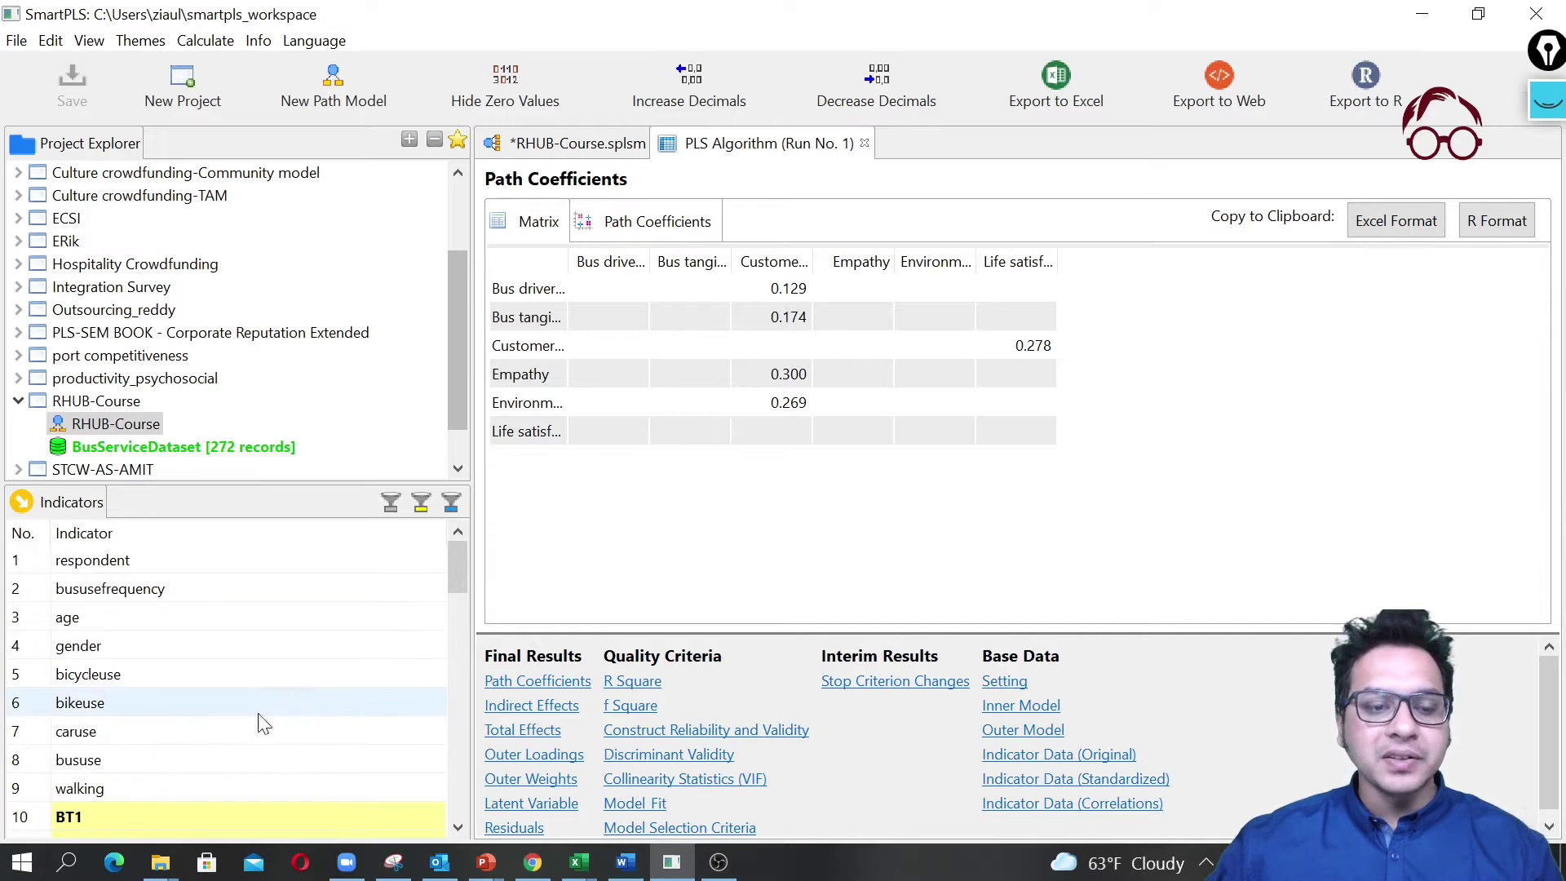
pyautogui.click(721, 781)
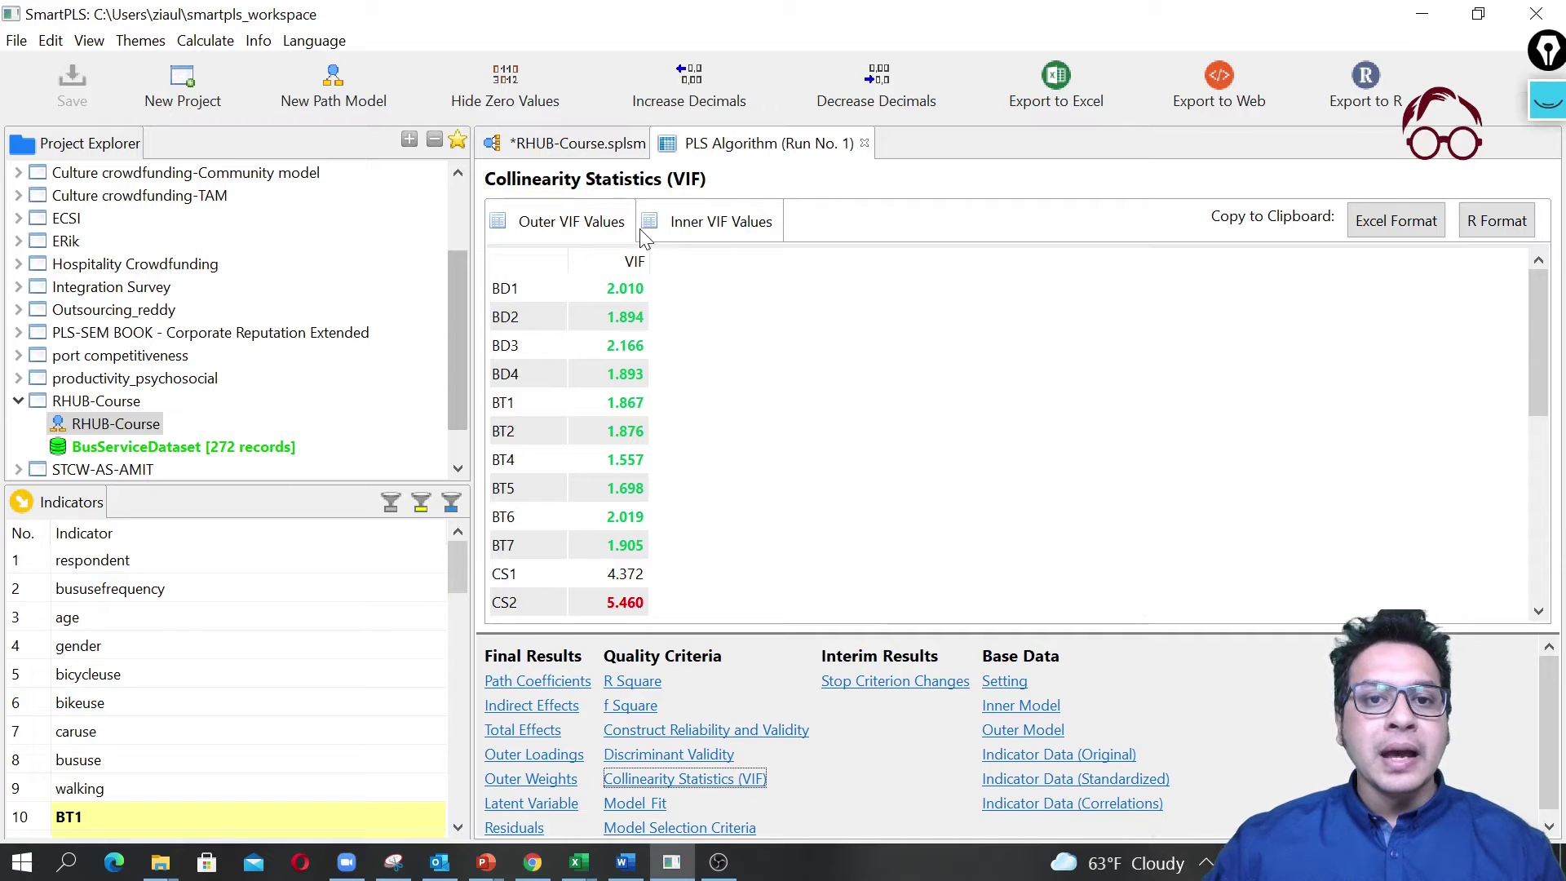
pyautogui.scroll(-3, 770, 362)
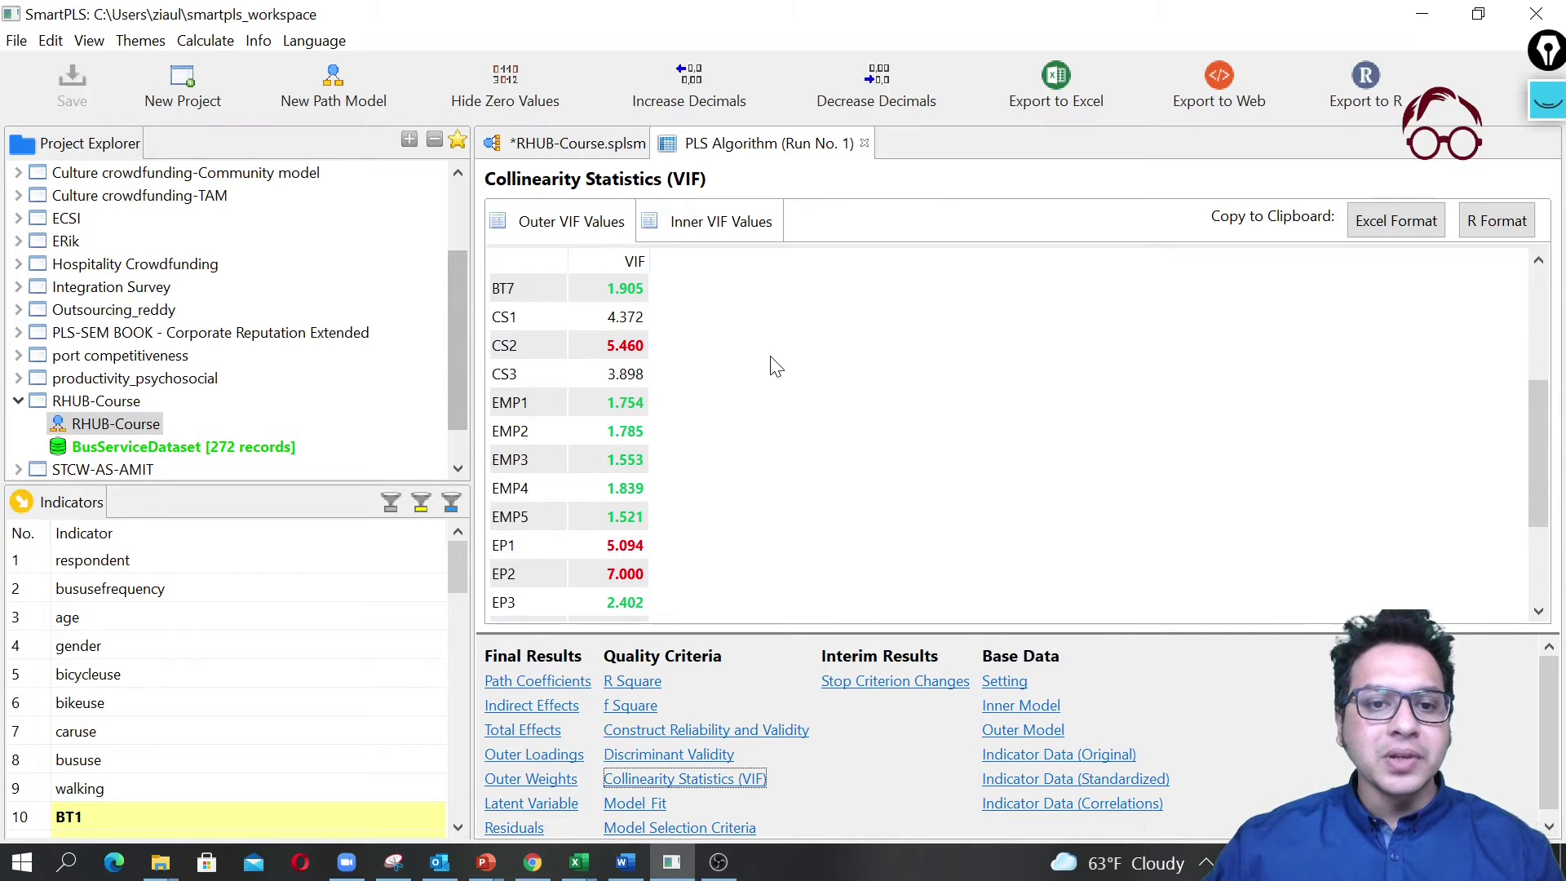
pyautogui.scroll(3, 773, 364)
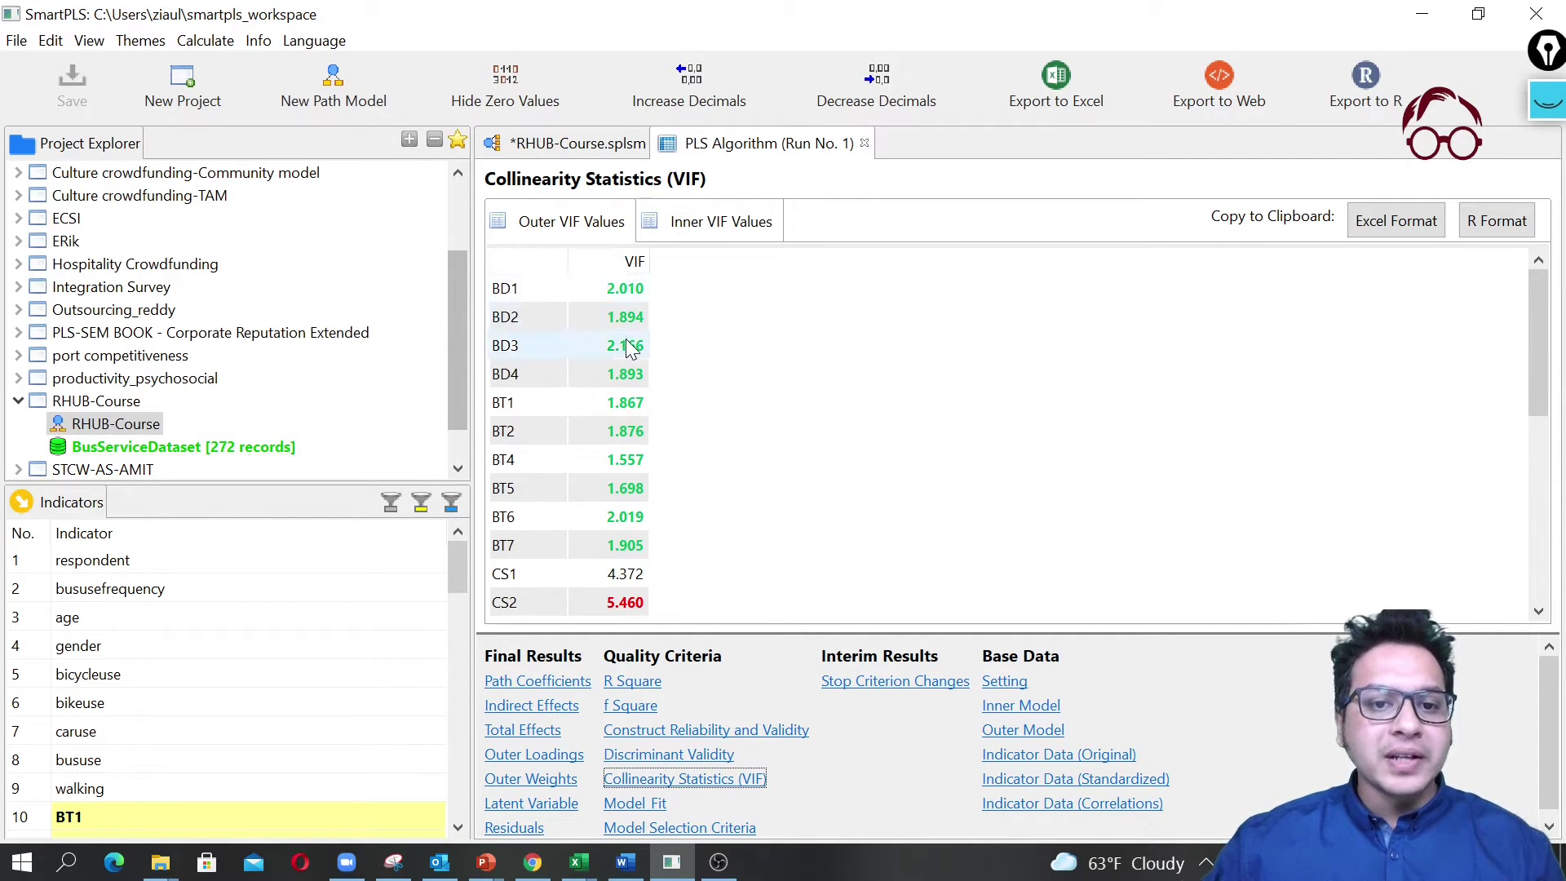
pyautogui.scroll(-1, 627, 346)
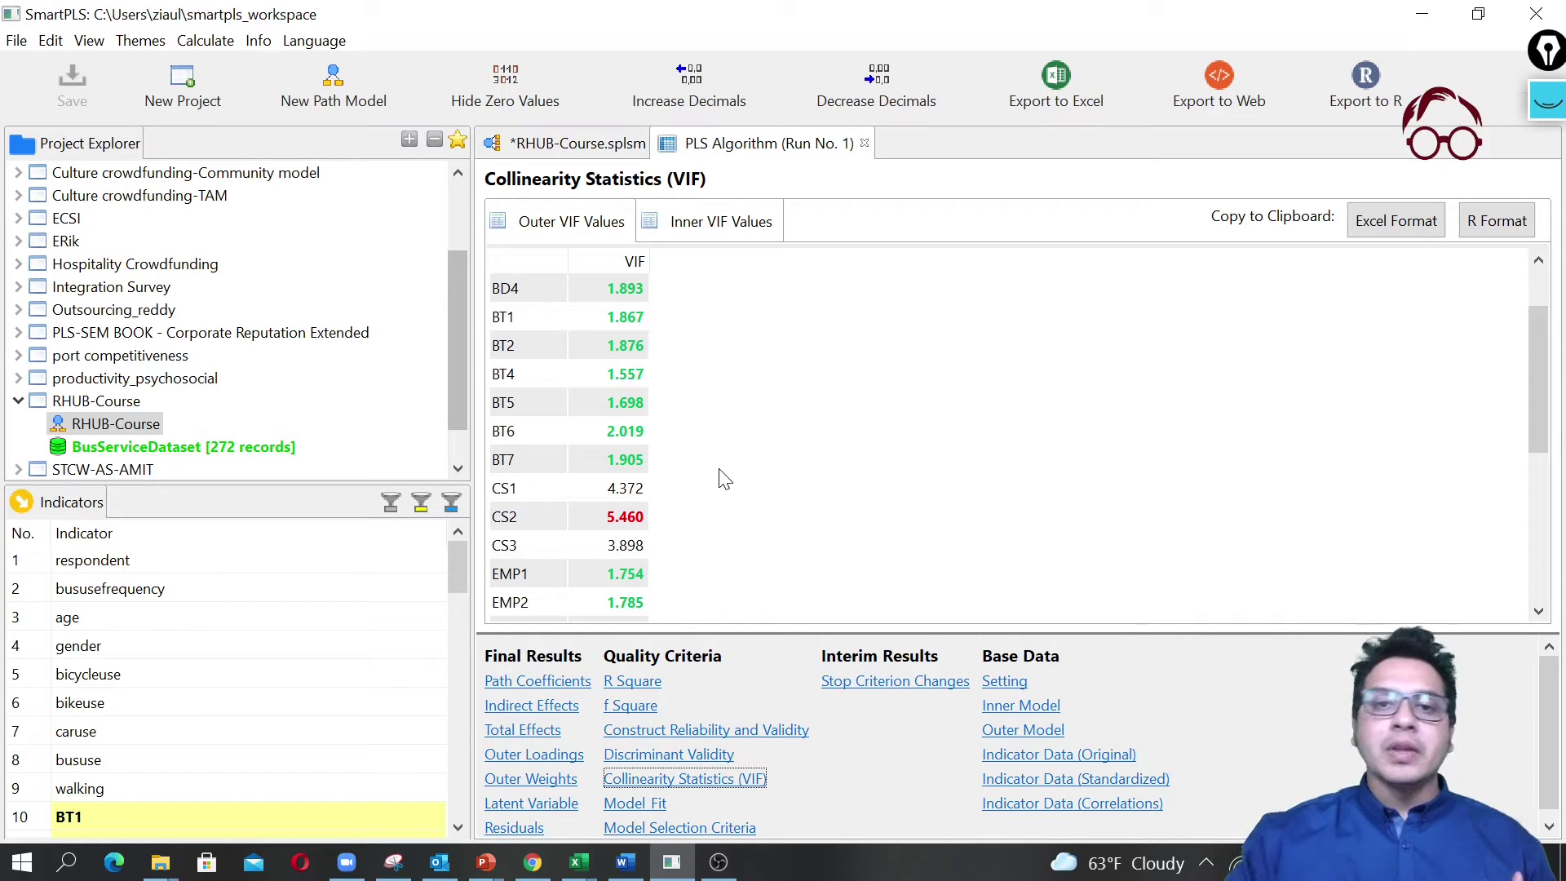
# Hand-write the VIF cut-offs '<5' and '<10' in pen beside the Outer VIF table.
pyautogui.click(1546, 101)
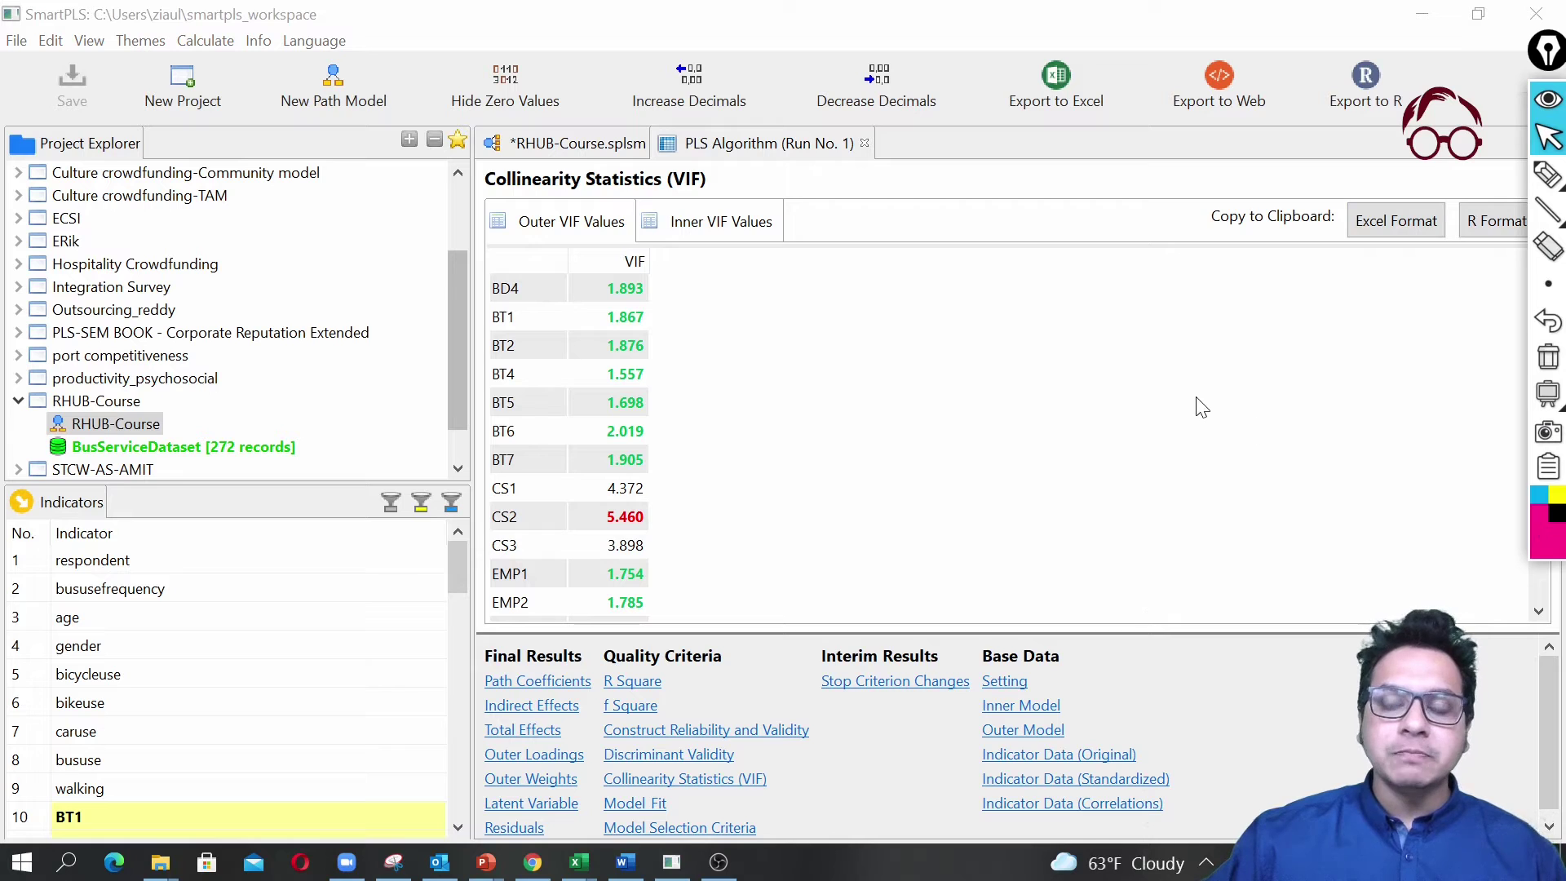
pyautogui.click(1547, 174)
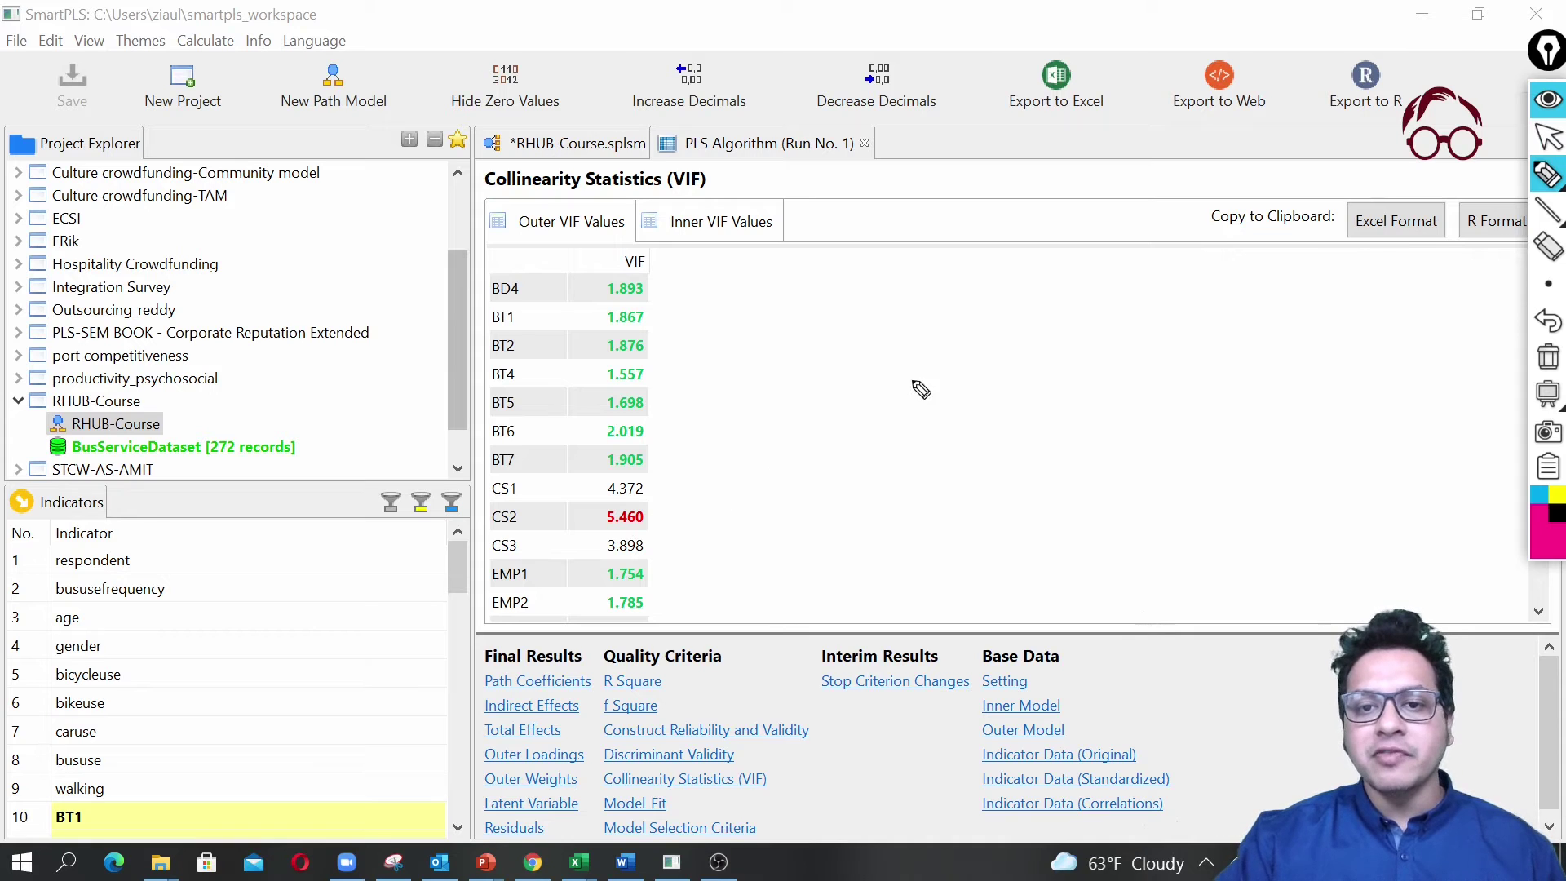
pyautogui.moveTo(887, 376); pyautogui.dragTo(910, 405)
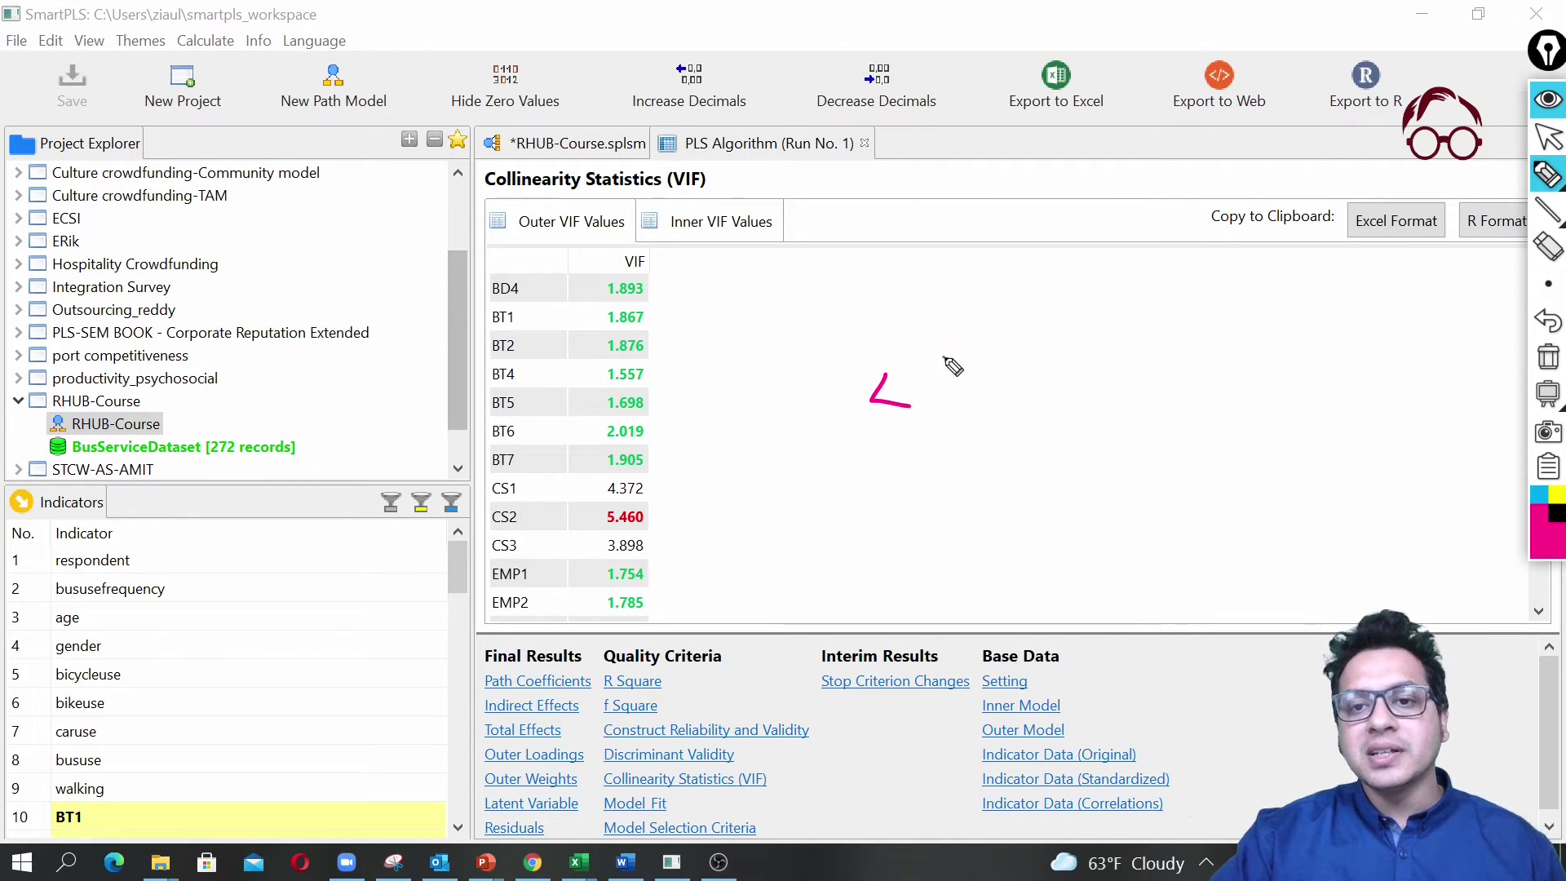
pyautogui.moveTo(965, 352)
pyautogui.mouseDown()
pyautogui.moveTo(883, 455)
pyautogui.moveTo(920, 466)
pyautogui.moveTo(979, 423)
pyautogui.moveTo(1003, 466)
pyautogui.mouseUp()
pyautogui.moveTo(1040, 460); pyautogui.dragTo(1009, 477)
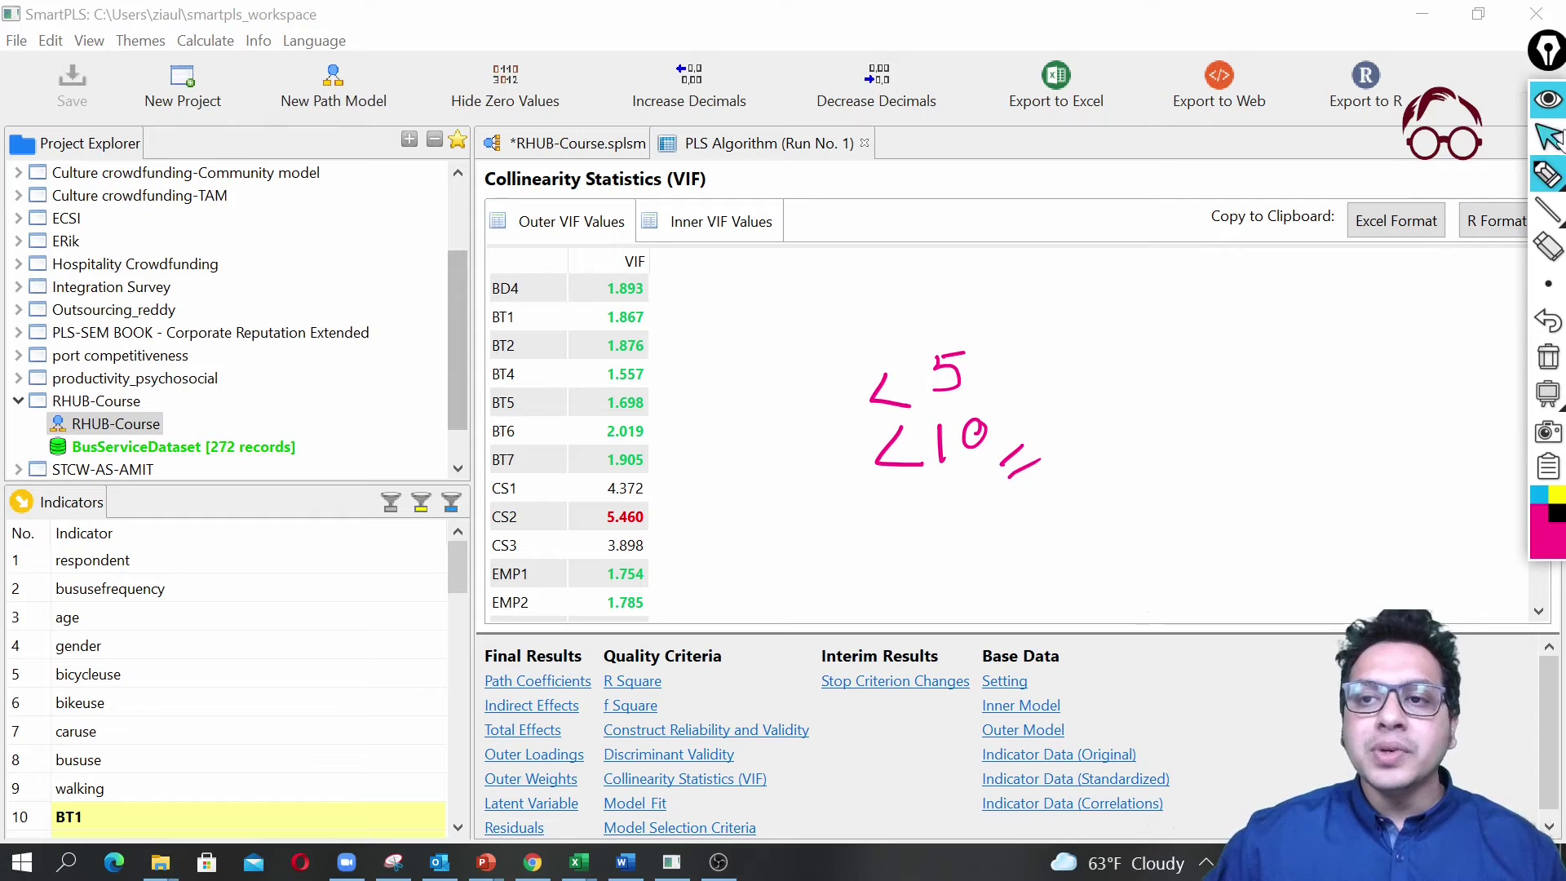
pyautogui.click(1548, 137)
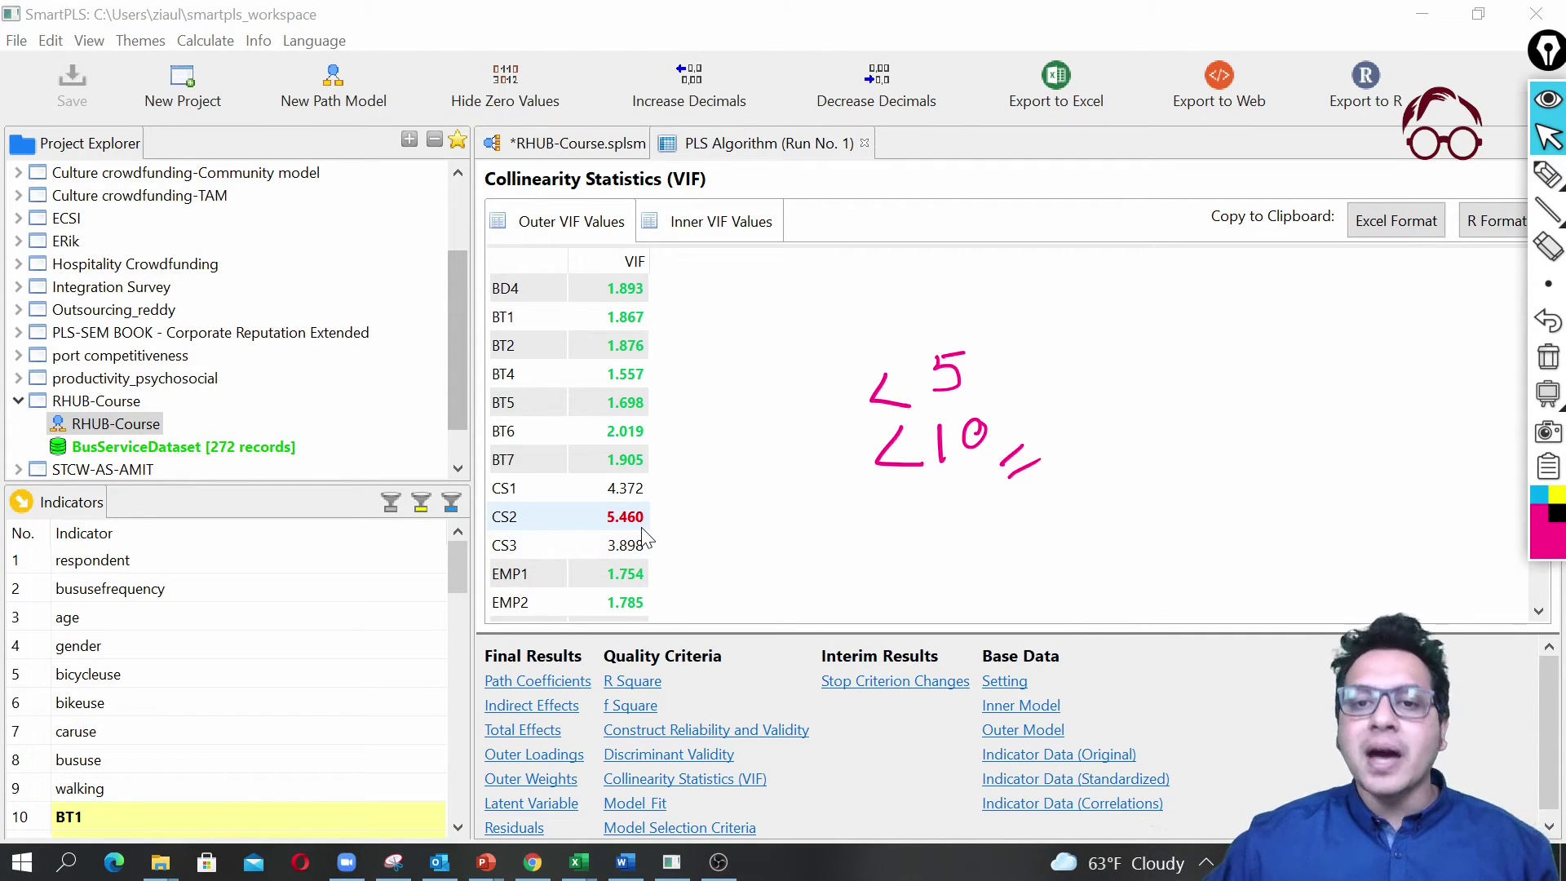
# Check the EP1–EP4 VIFs, erase the pen cut-offs, and show the VIF table from the top.
pyautogui.scroll(-4, 702, 502)
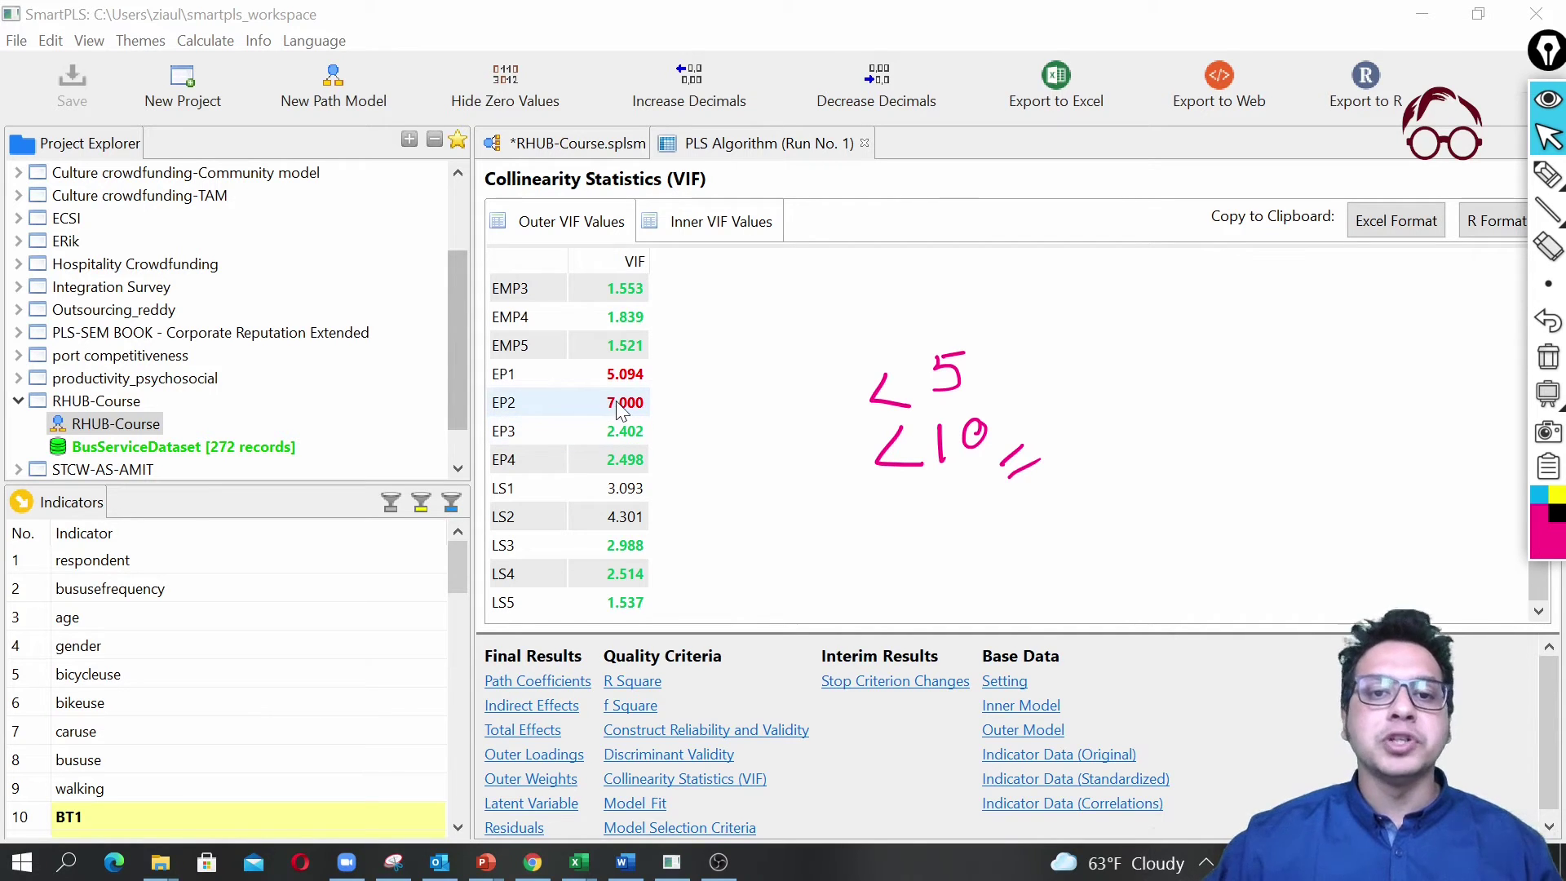
pyautogui.click(683, 395)
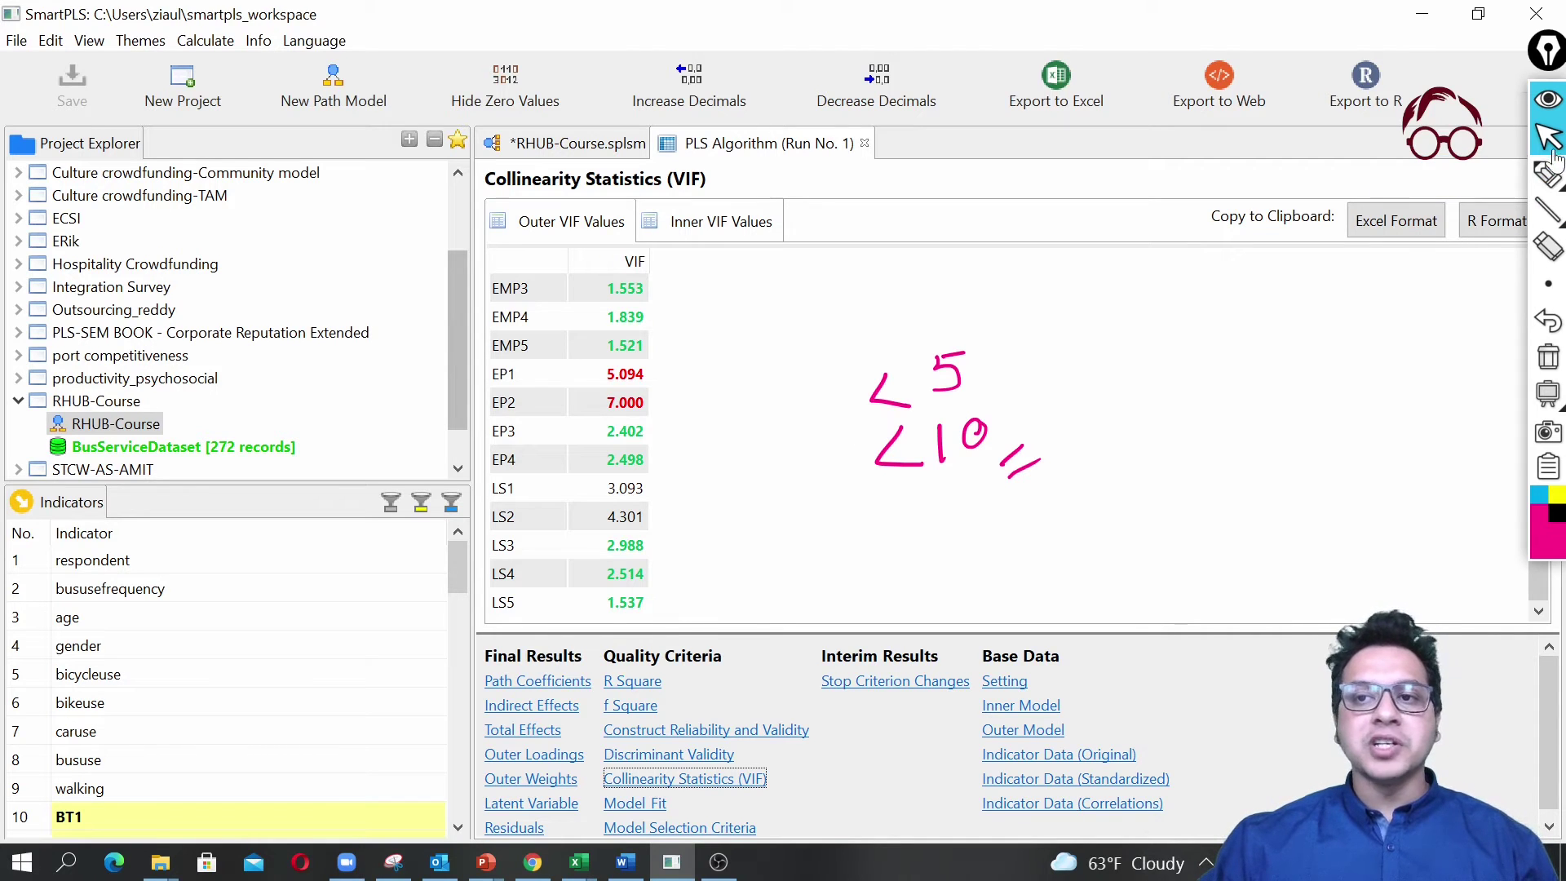
pyautogui.click(1547, 356)
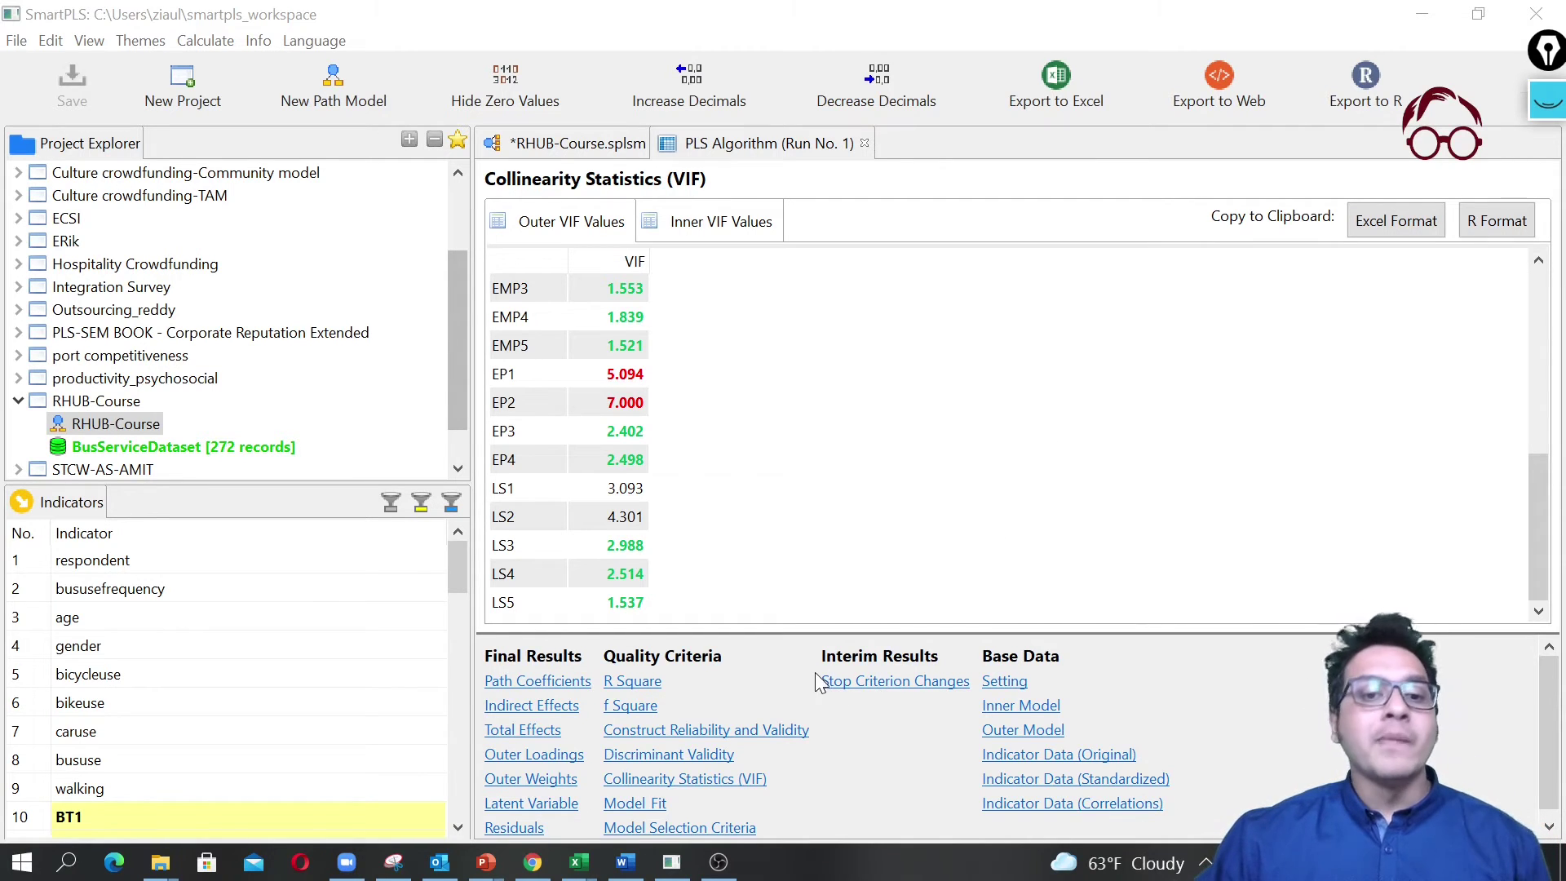
pyautogui.click(653, 777)
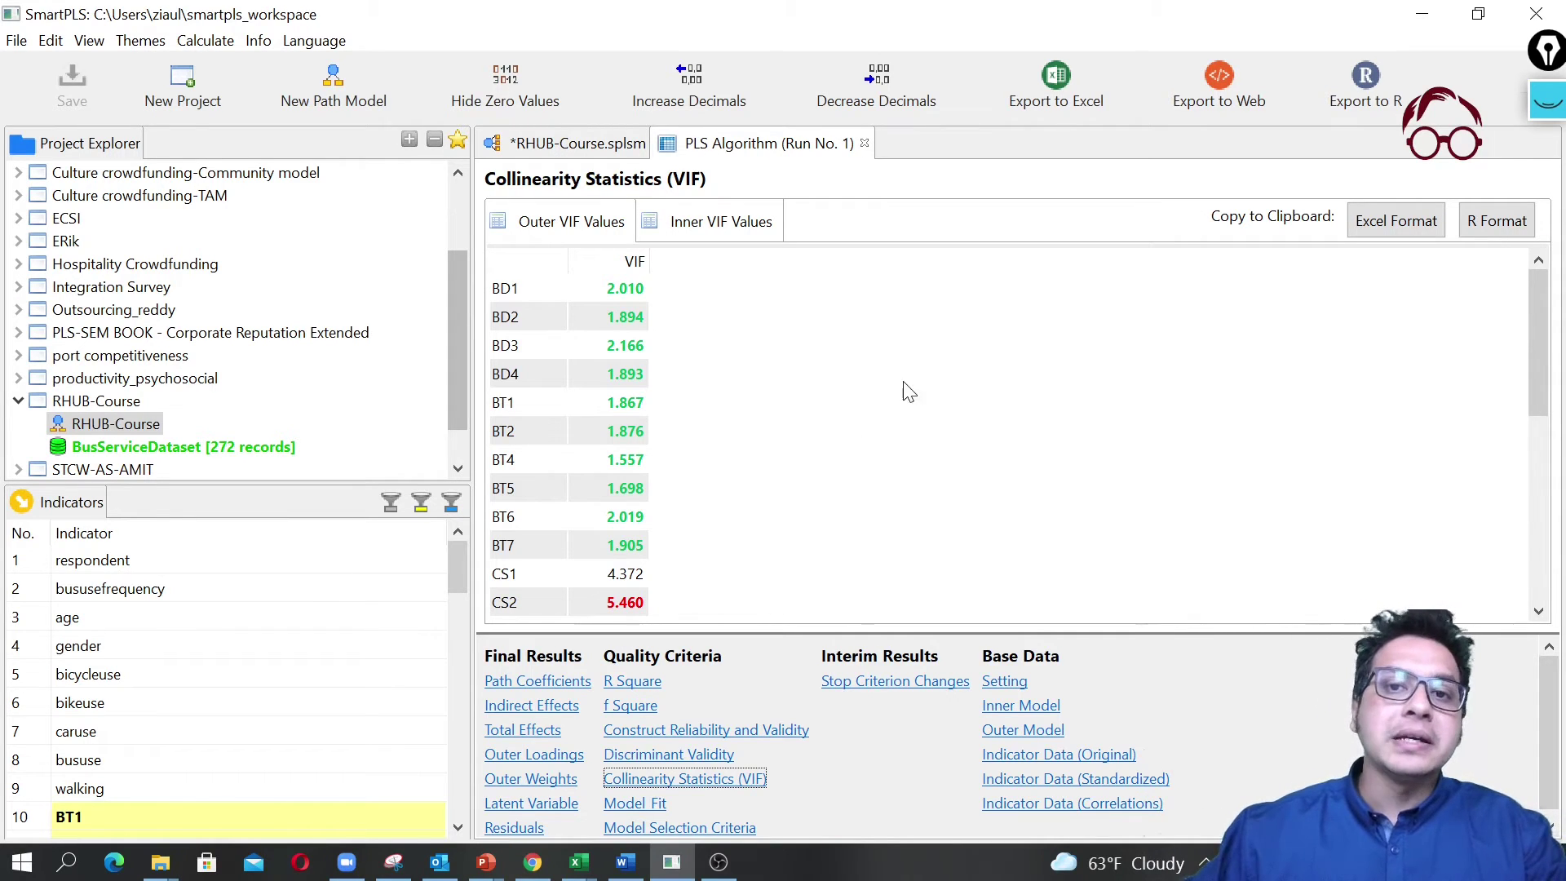
# Close the report and run bootstrapping with 1000 subsamples and the Path weighting scheme.
pyautogui.click(864, 144)
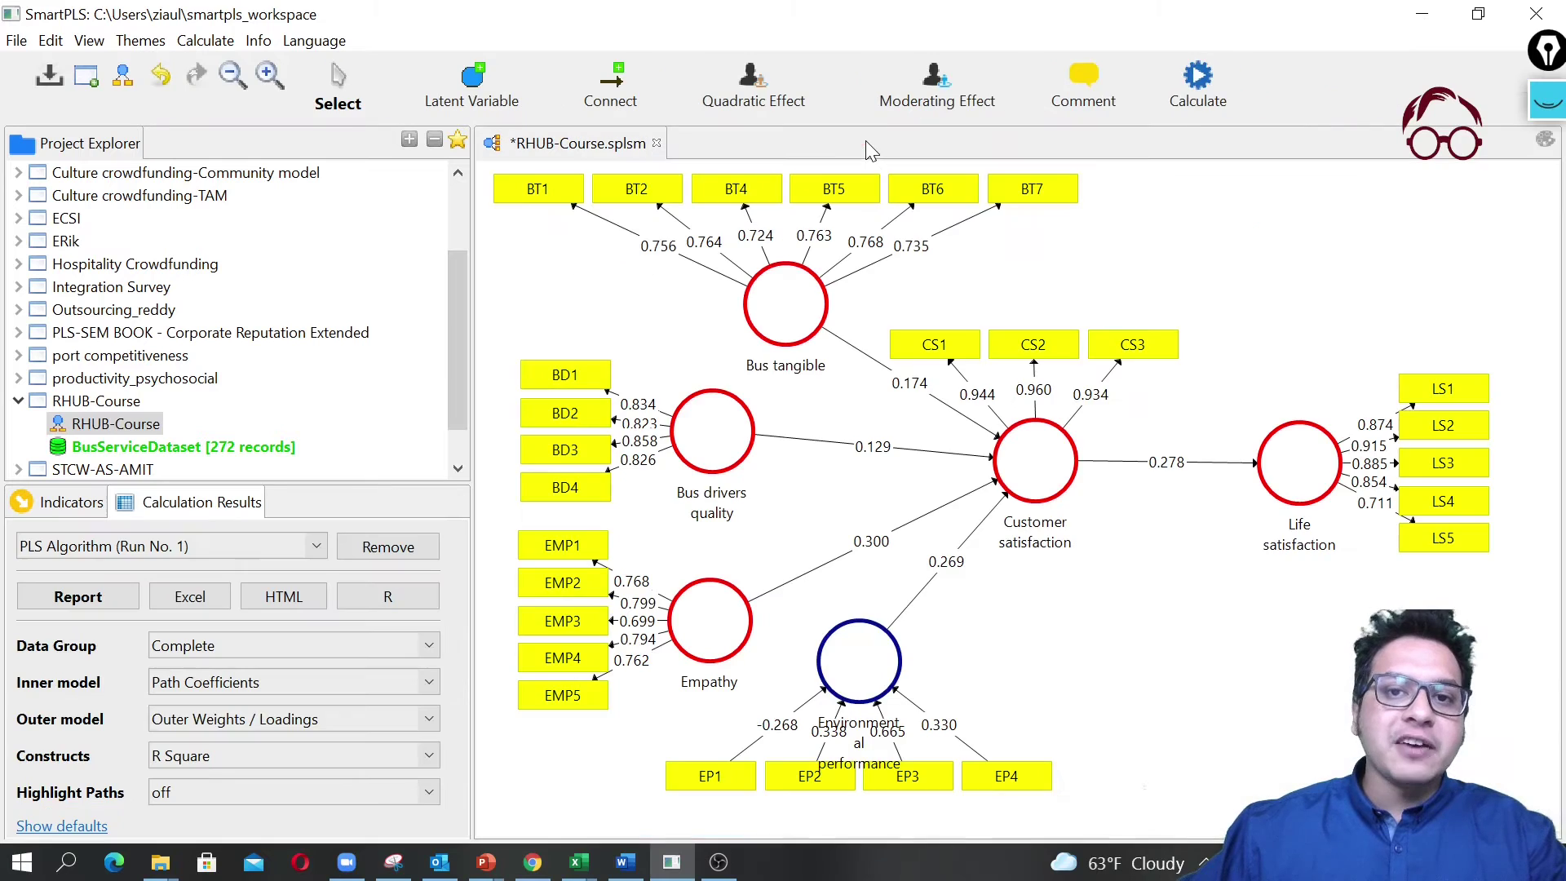
pyautogui.click(1198, 81)
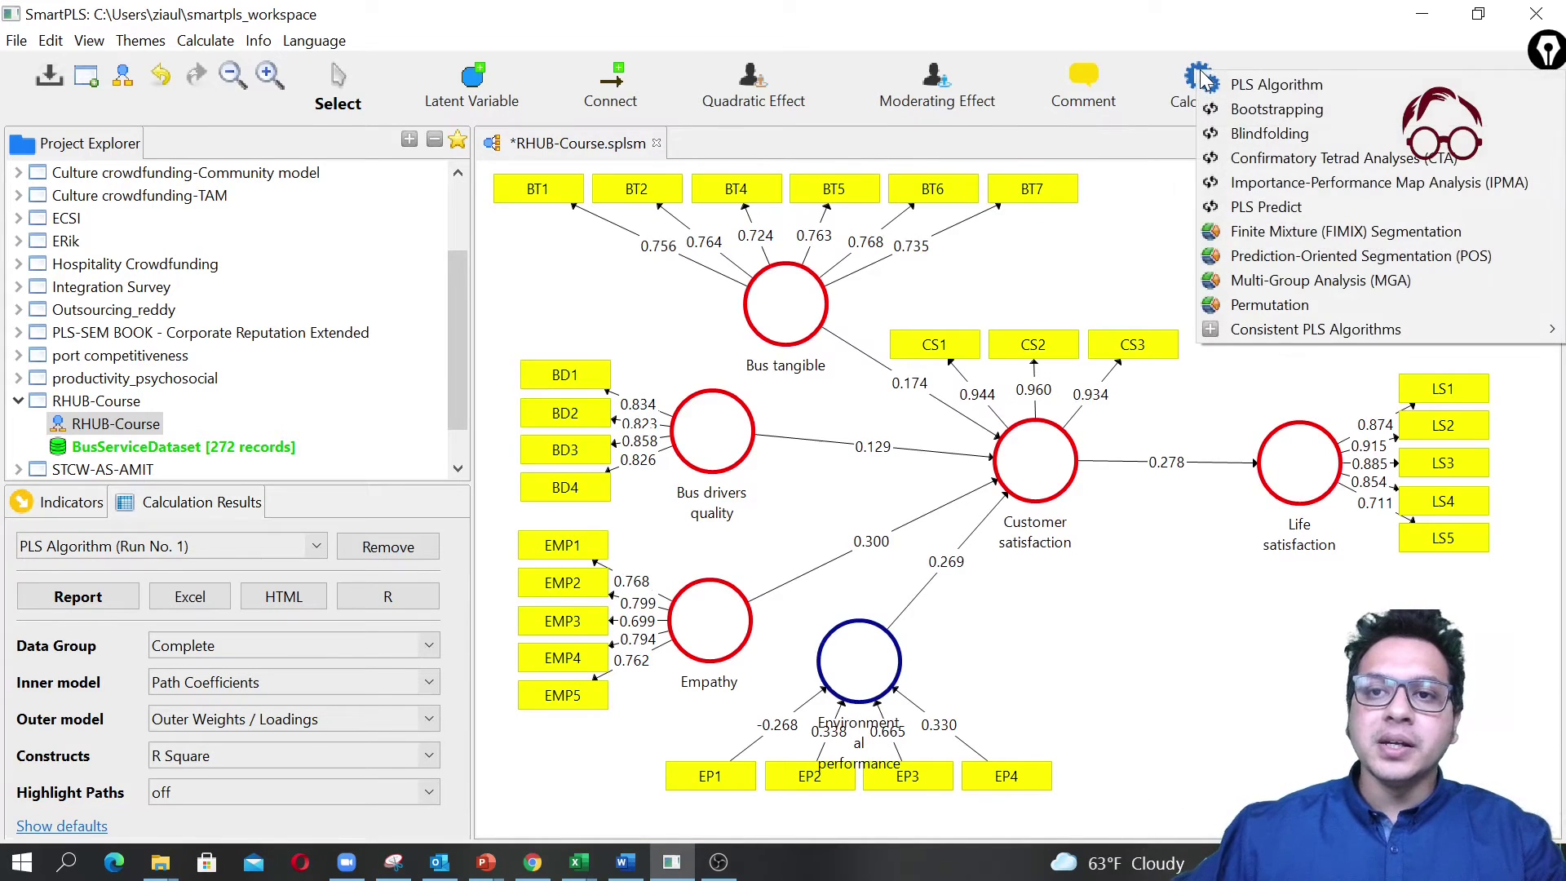
pyautogui.click(1318, 108)
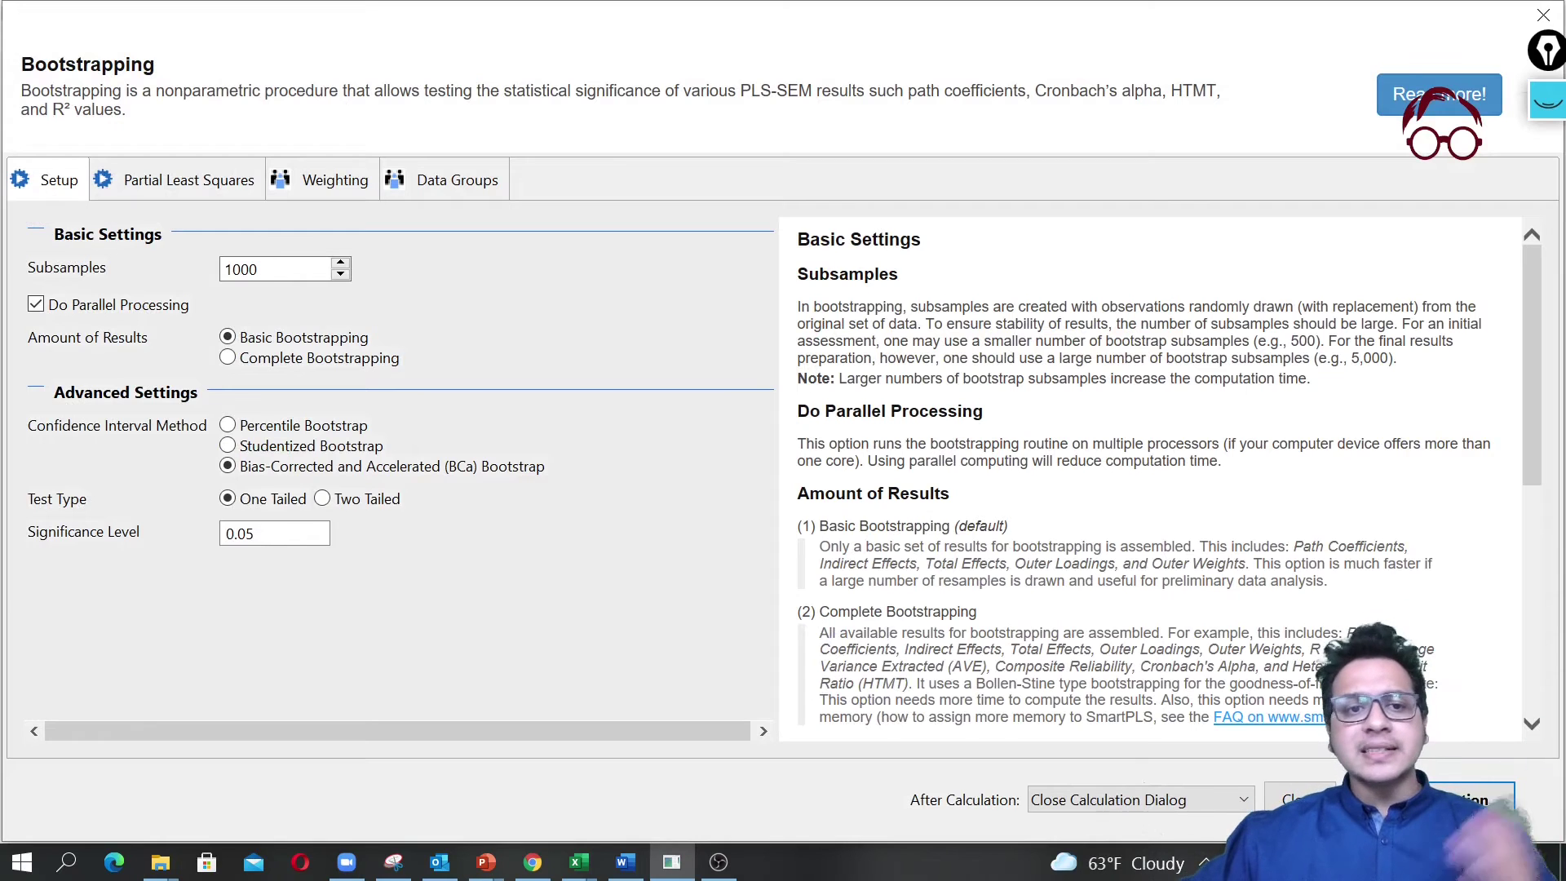
pyautogui.moveTo(260, 270); pyautogui.dragTo(213, 278)
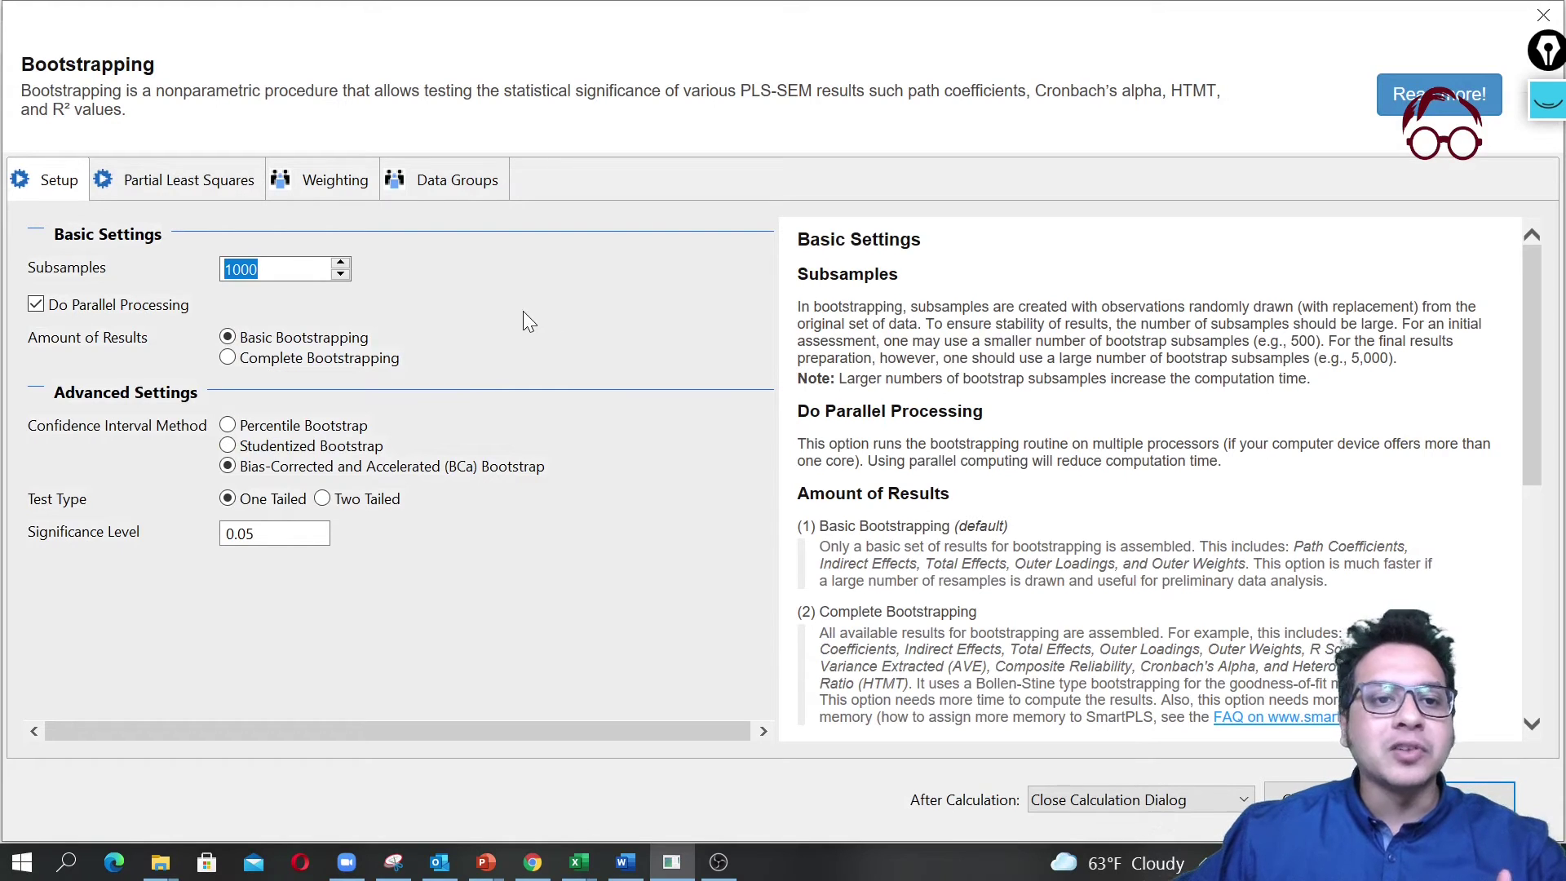
pyautogui.write('1000')
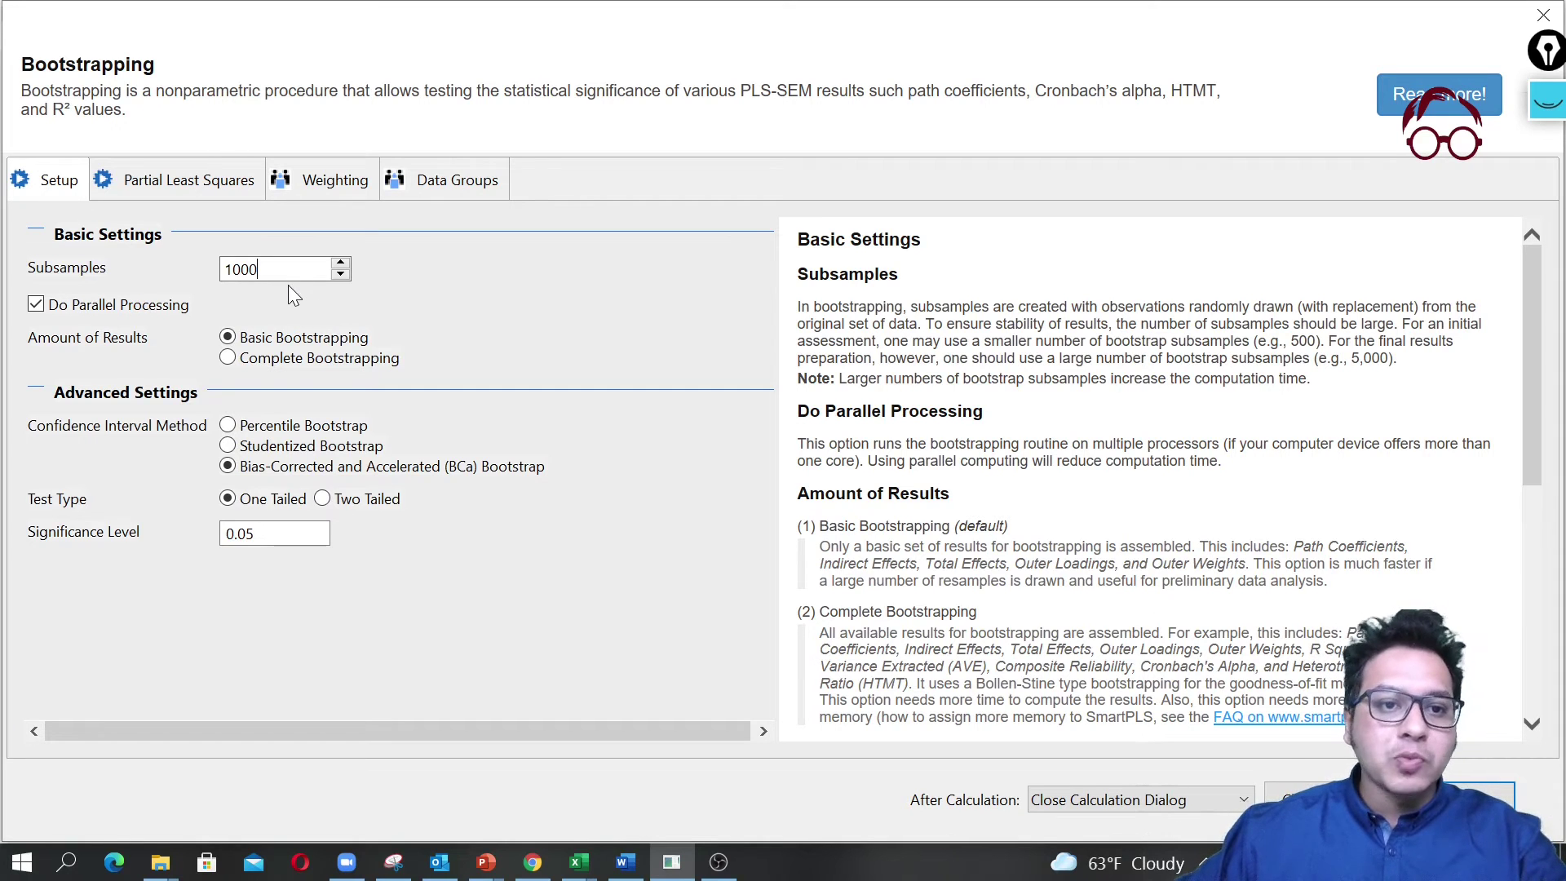
pyautogui.click(217, 201)
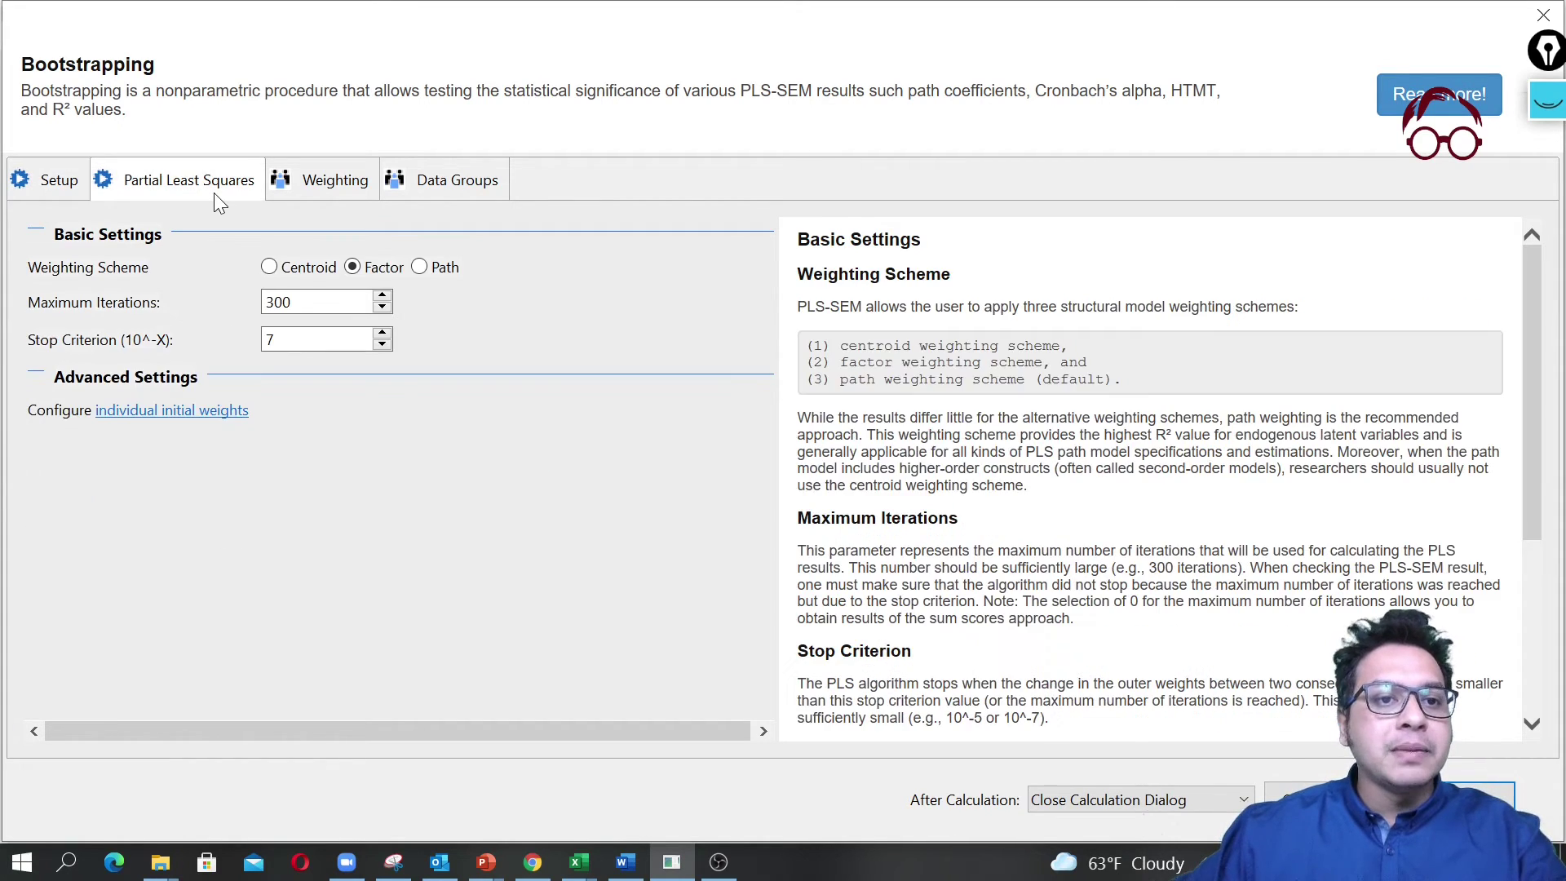
pyautogui.click(421, 268)
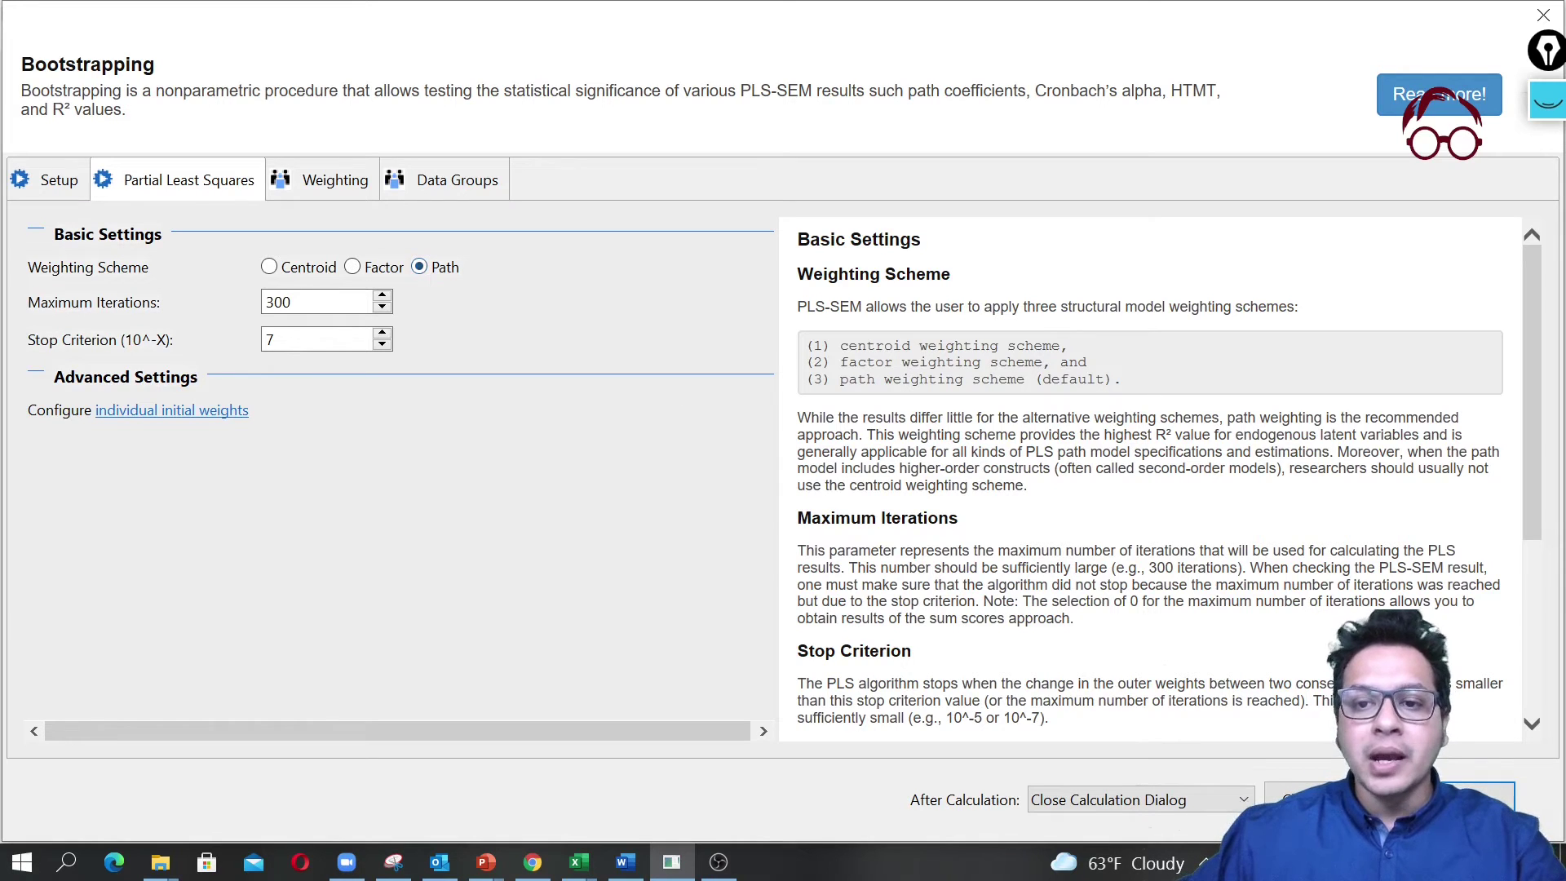
pyautogui.press('Return')
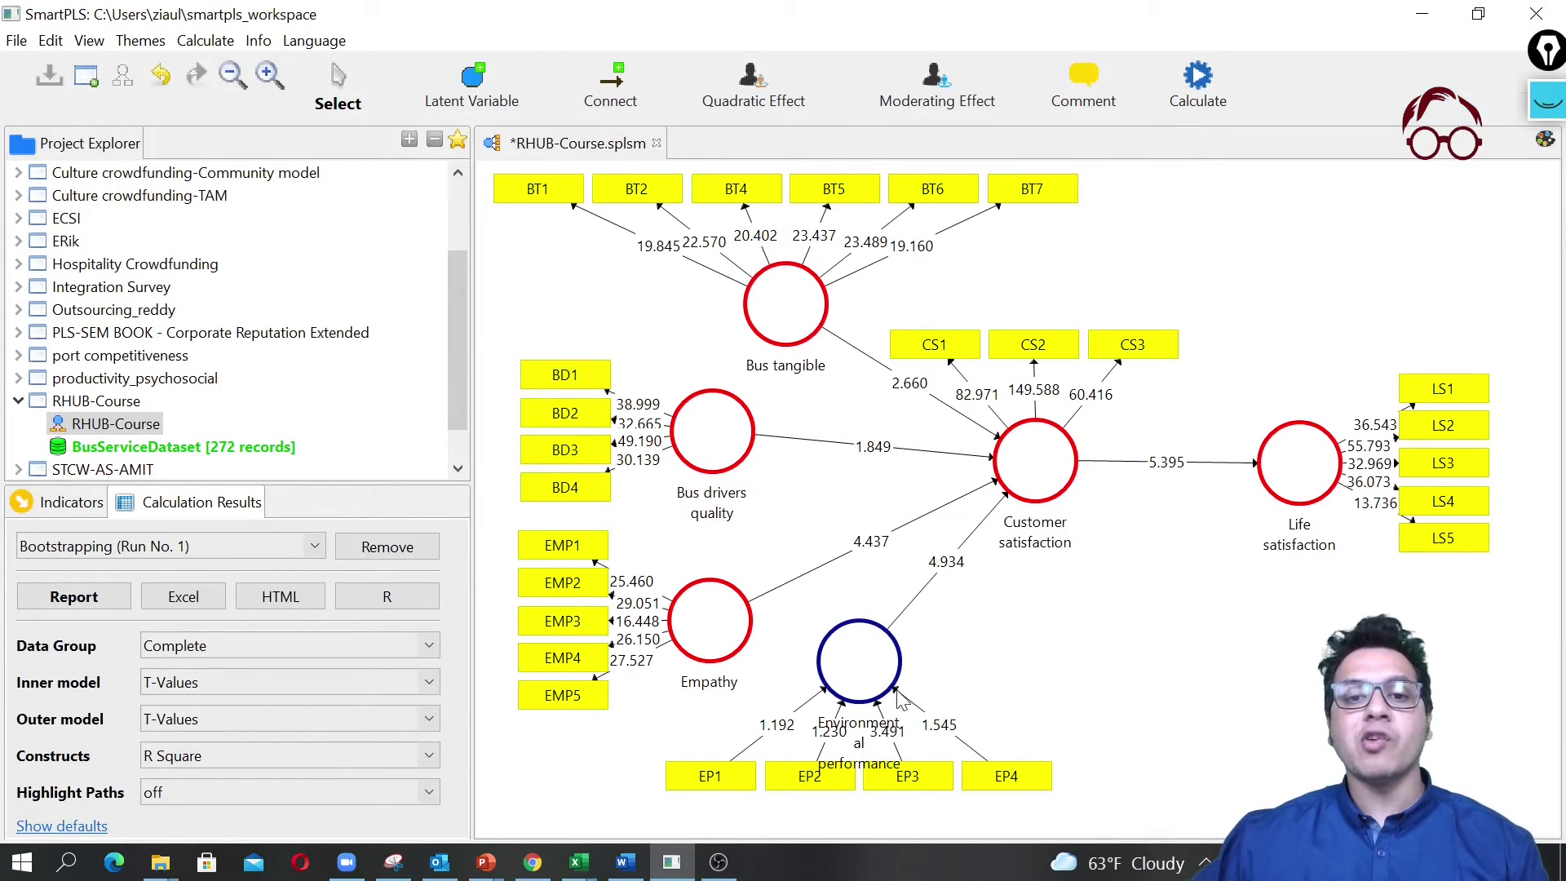
# Review the first bootstrap's outer weights (EP1–EP4 t-values 1.192, 1.230, 3.491, 1.545) and close the report.
pyautogui.click(46, 597)
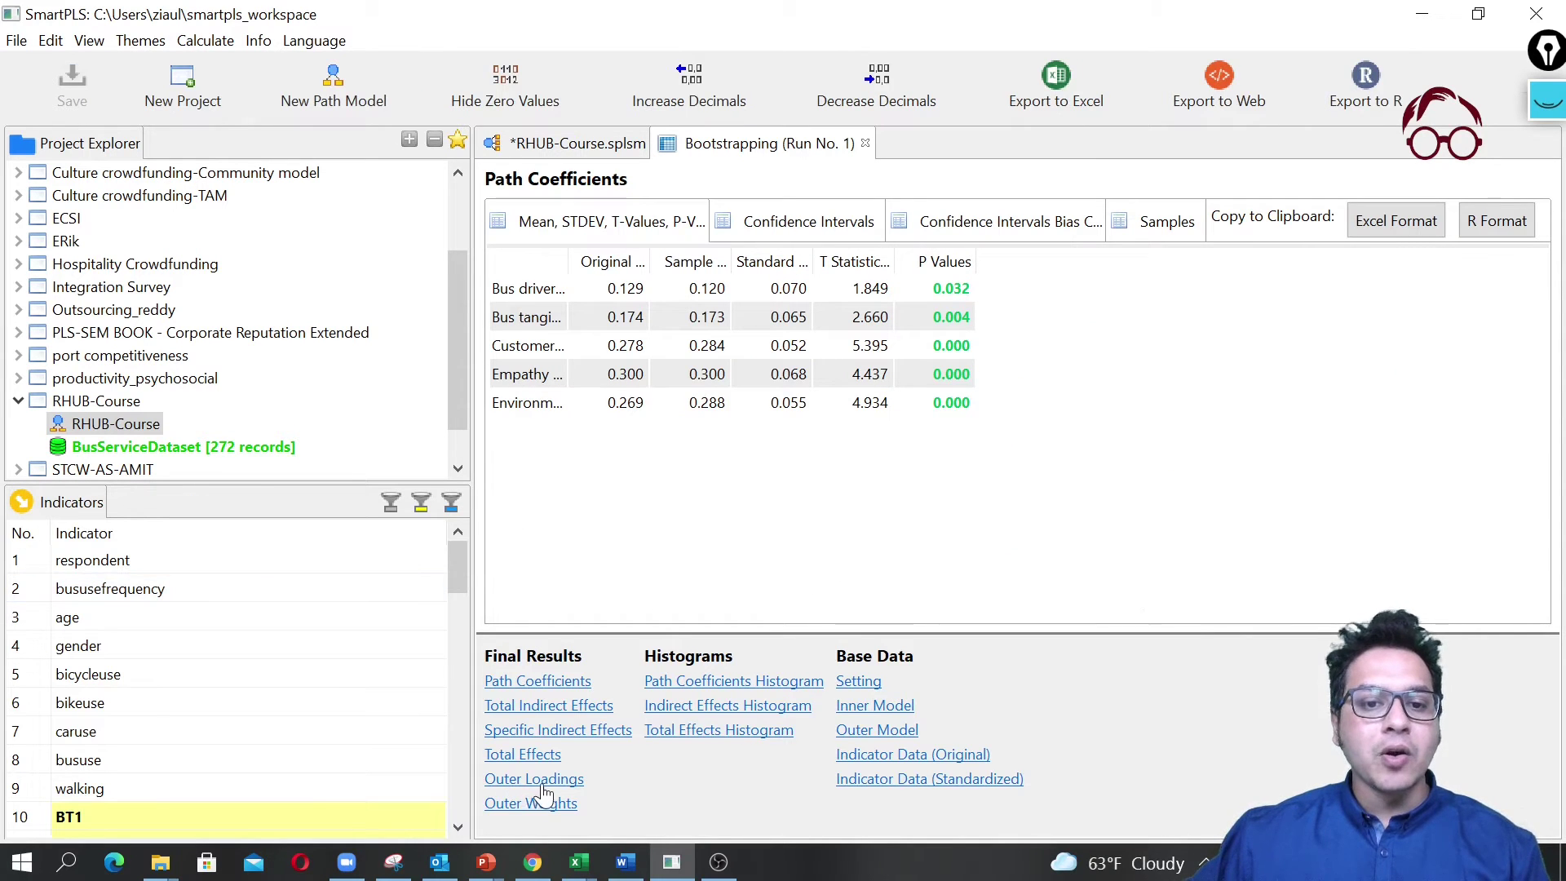
pyautogui.click(549, 809)
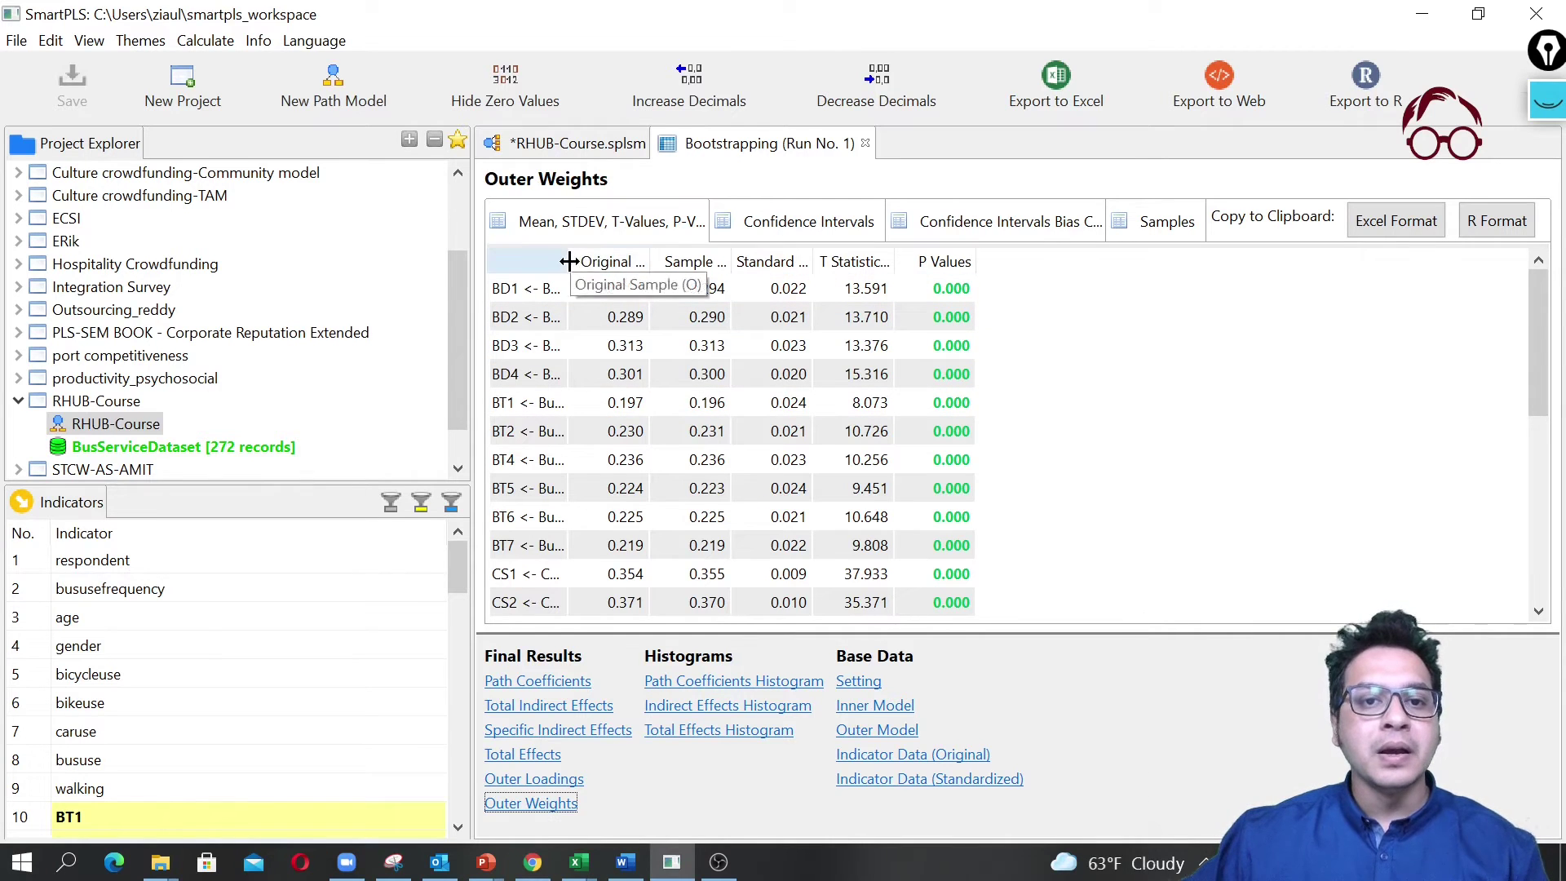
pyautogui.moveTo(569, 261); pyautogui.dragTo(767, 264)
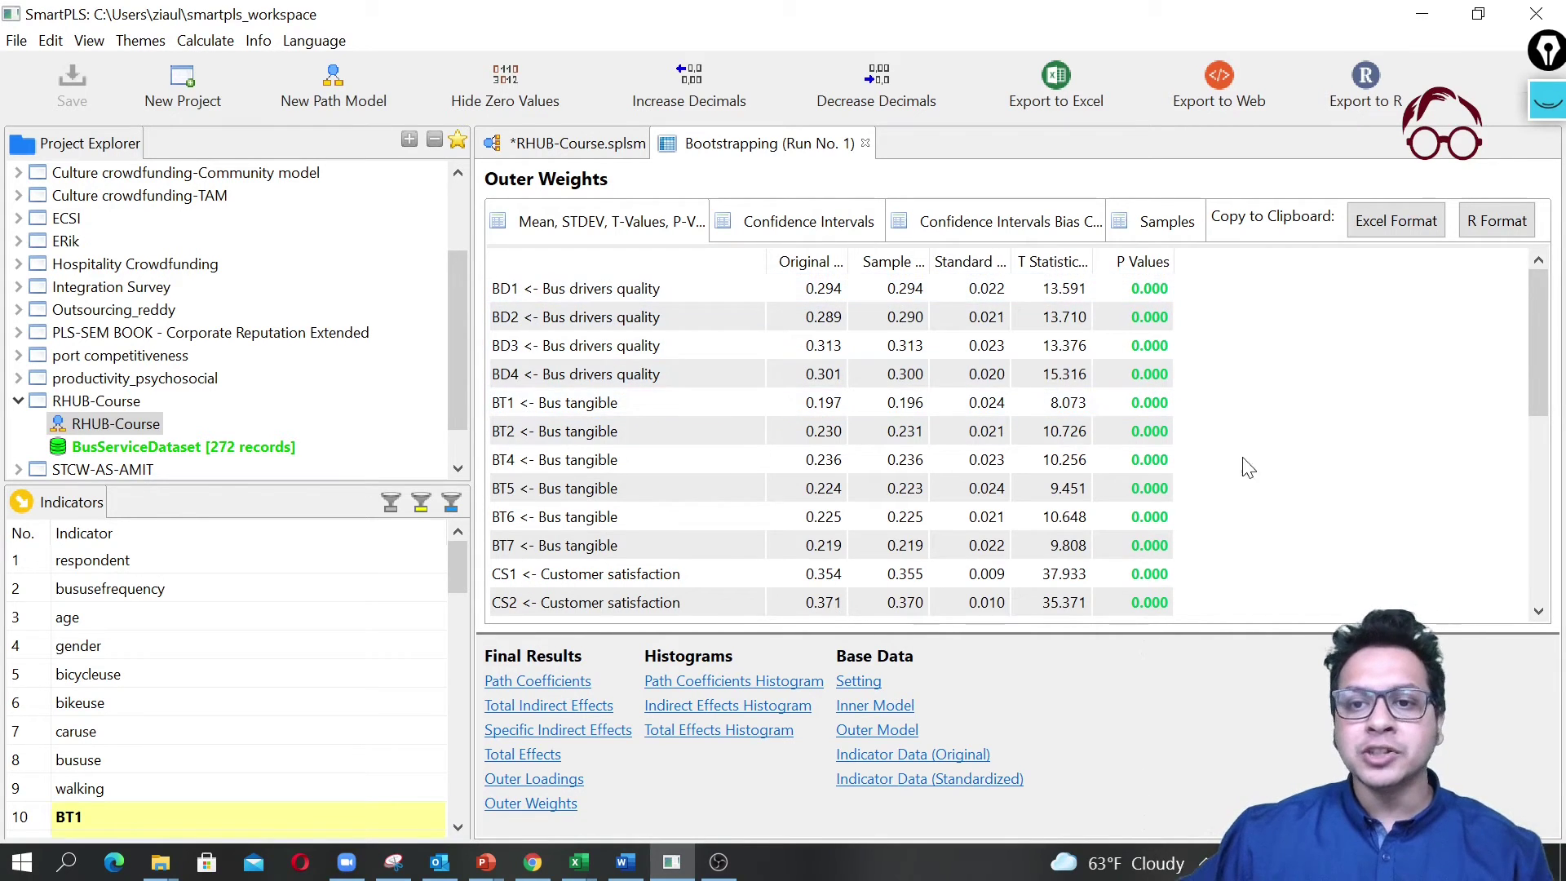
pyautogui.scroll(-2, 1050, 393)
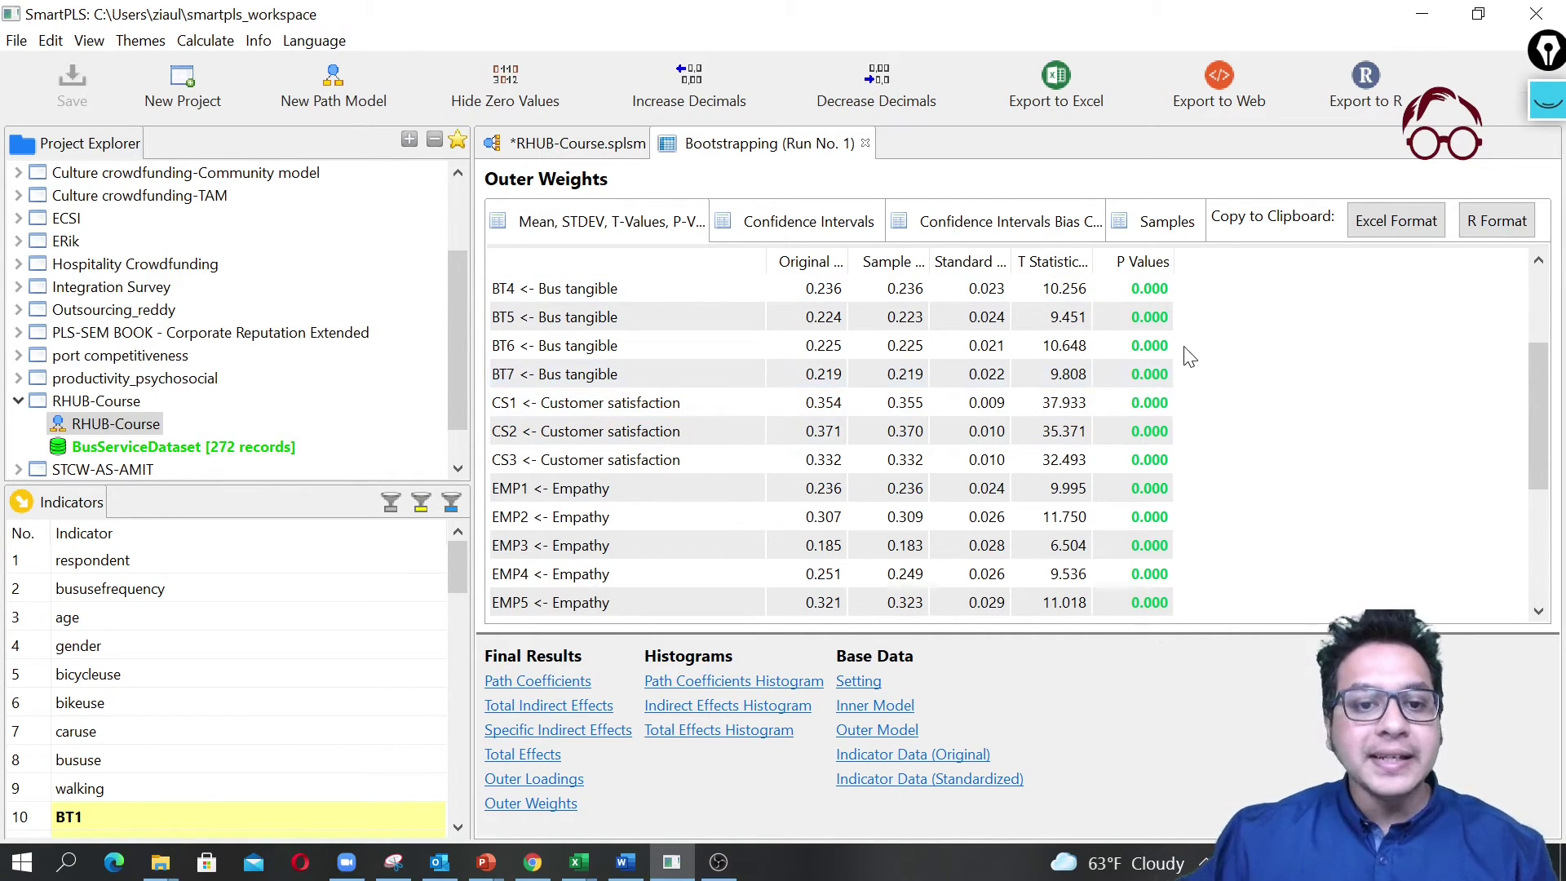
pyautogui.scroll(-2, 1184, 359)
pyautogui.scroll(-1, 1184, 359)
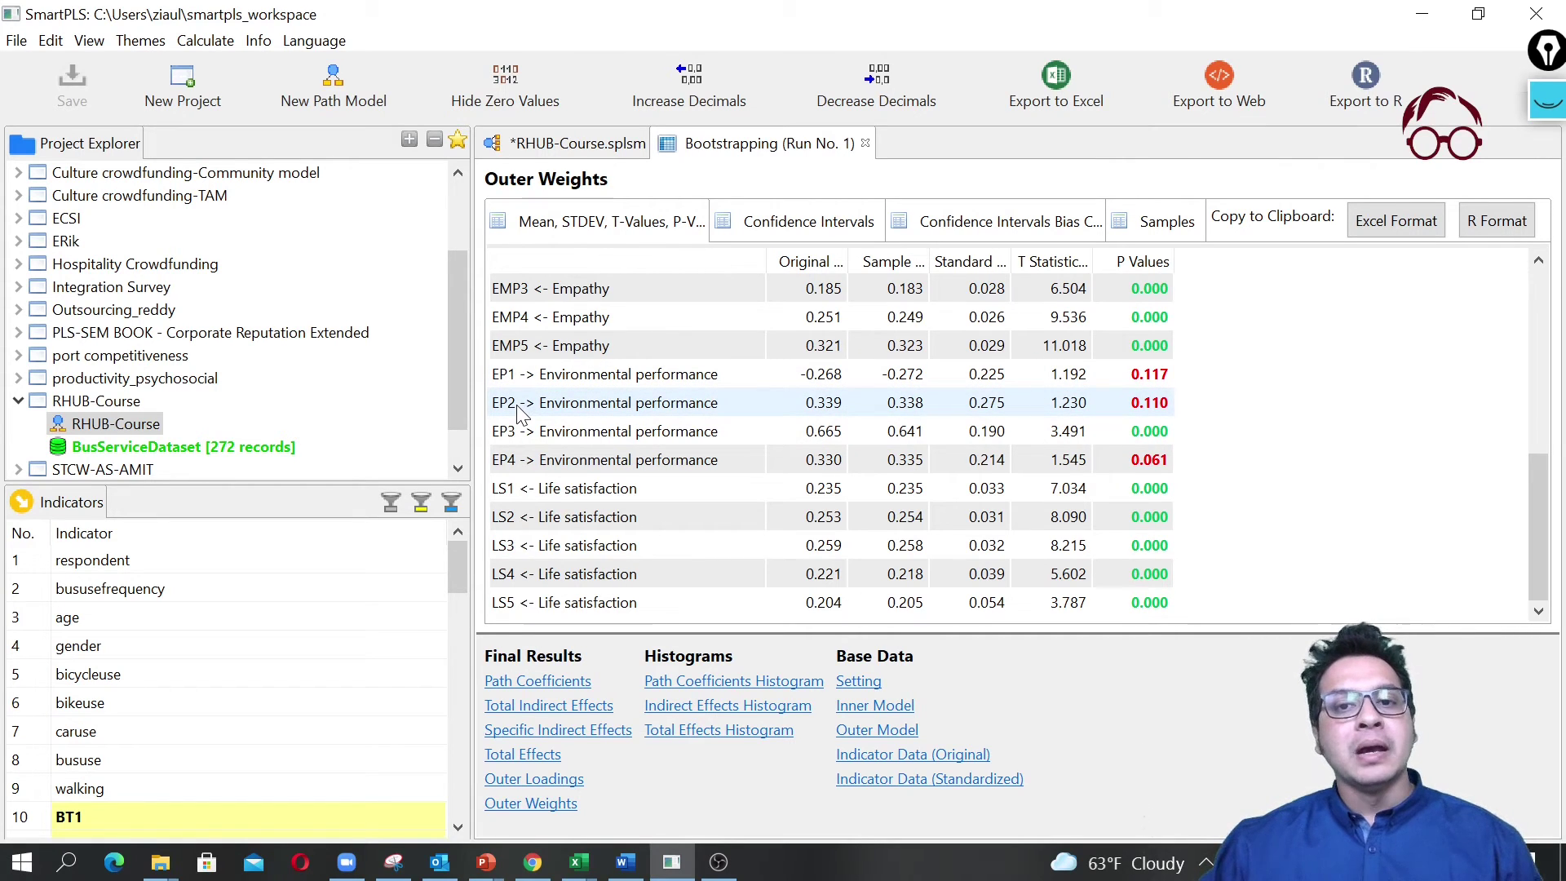
pyautogui.click(866, 145)
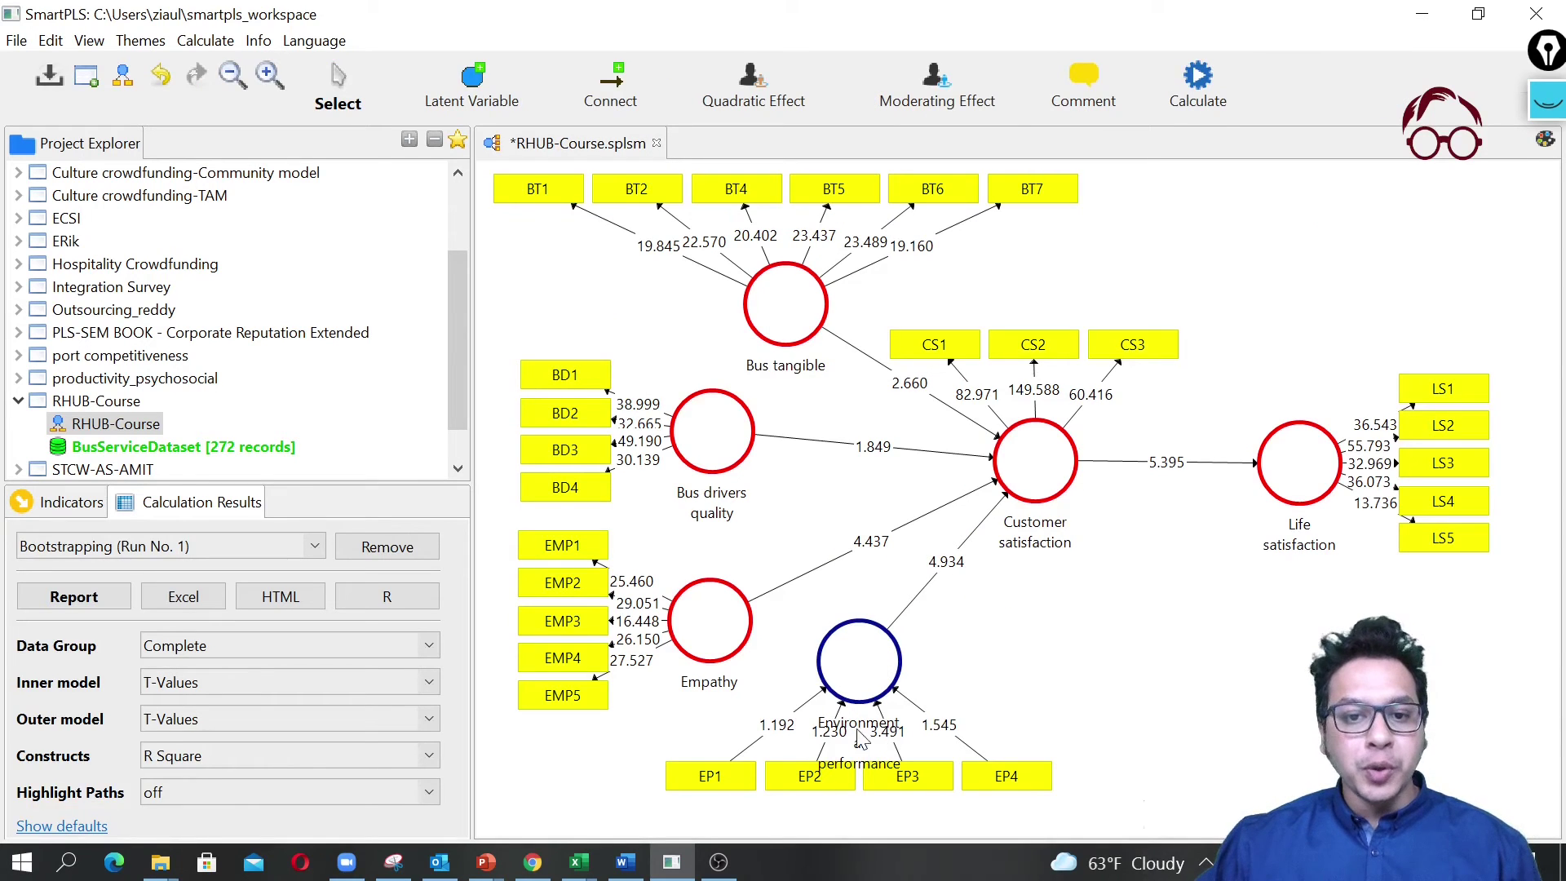
# Delete the EP2 indicator from Environmental performance and run bootstrapping again.
pyautogui.click(812, 773)
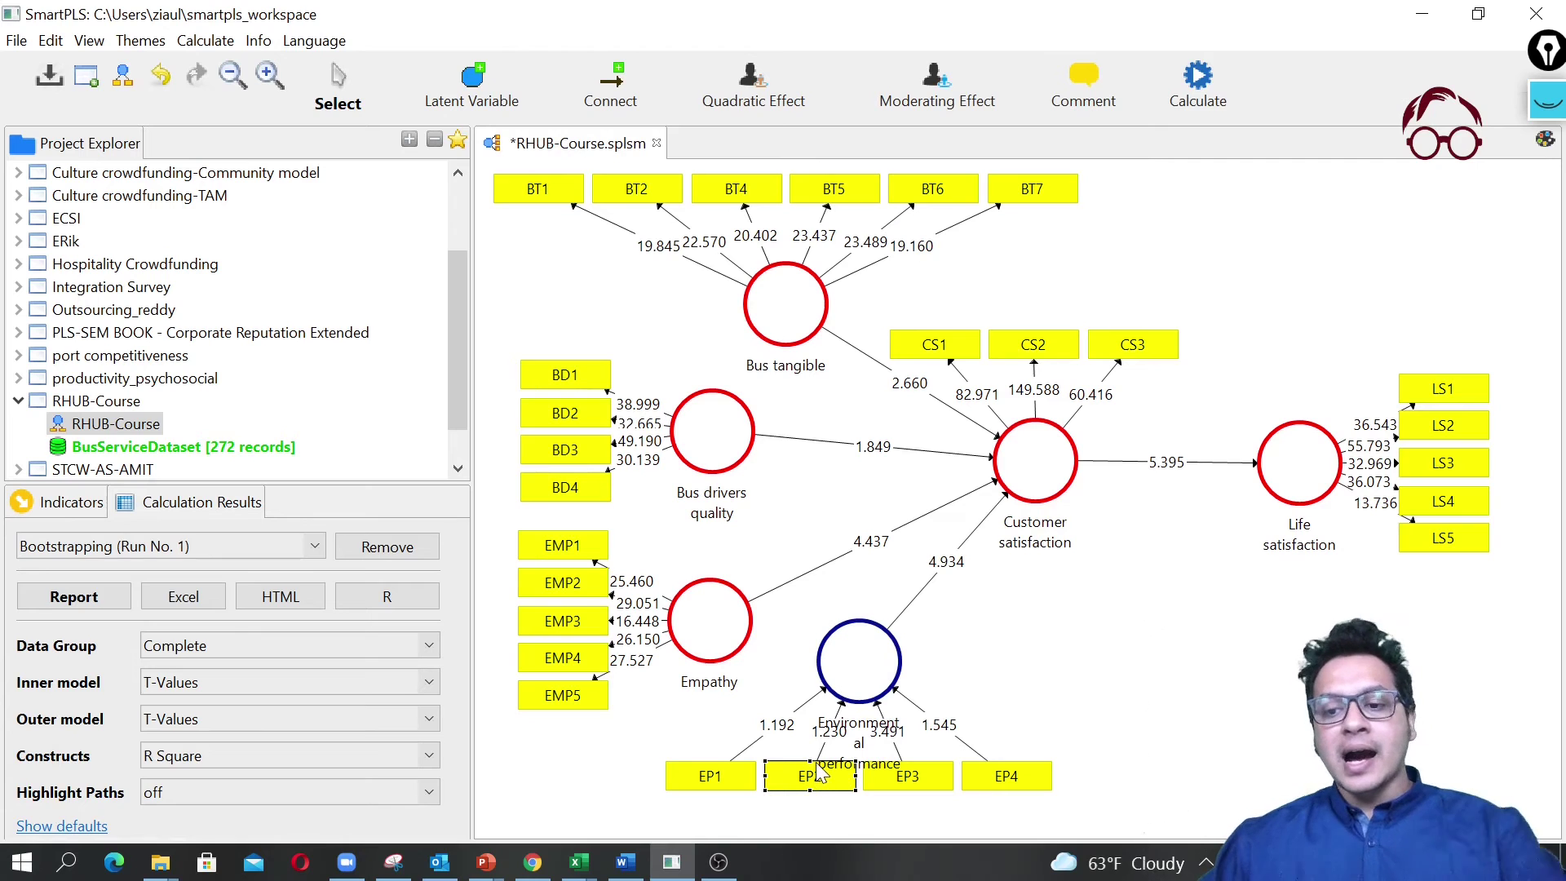
pyautogui.press('Delete')
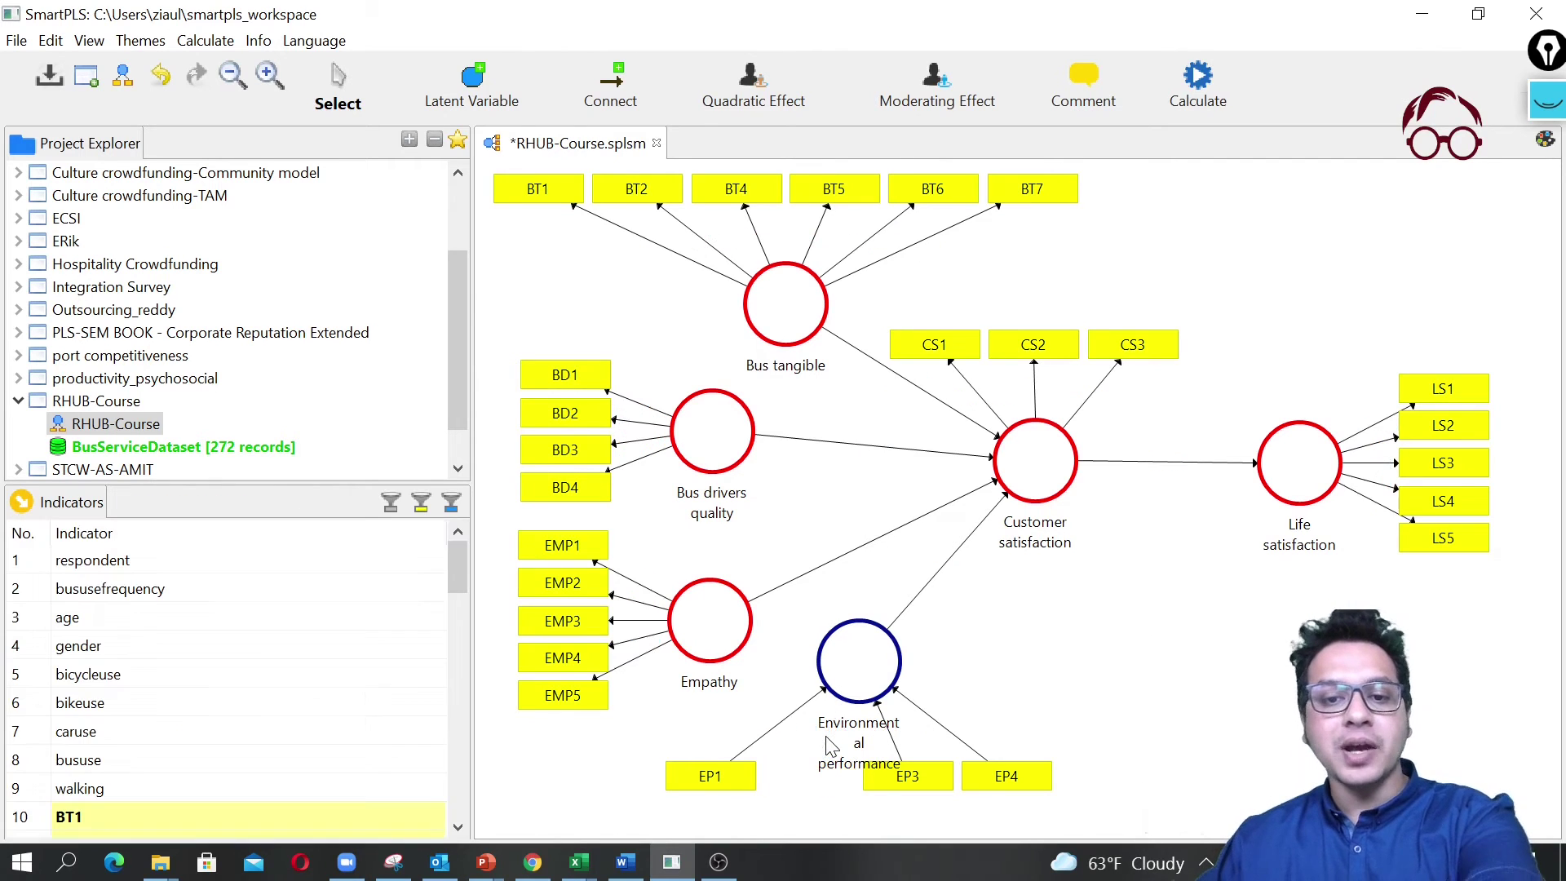
pyautogui.click(1184, 101)
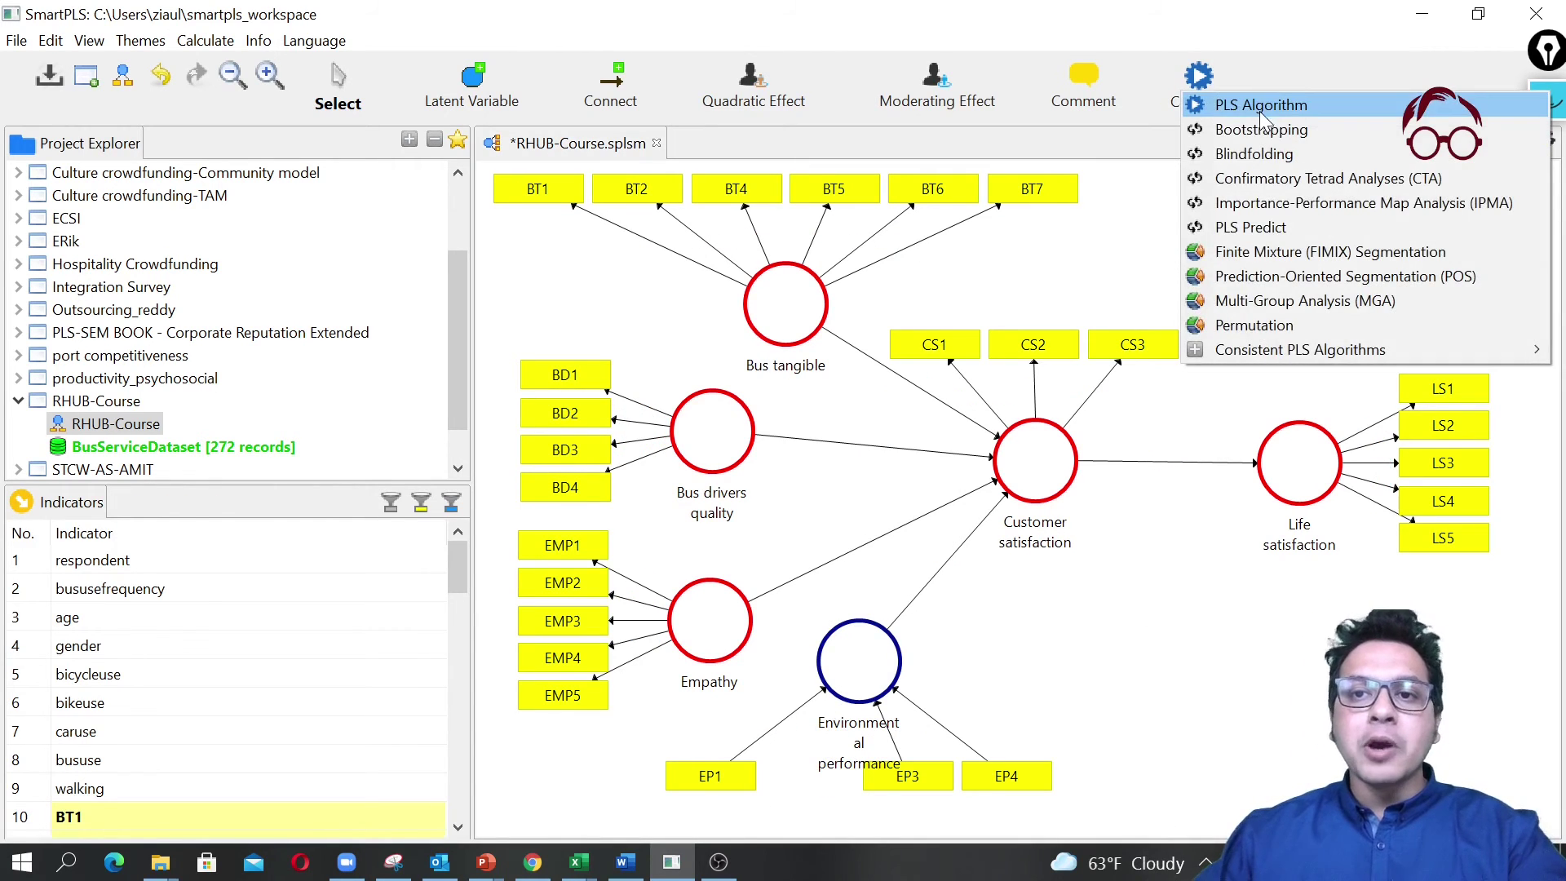
pyautogui.click(1268, 130)
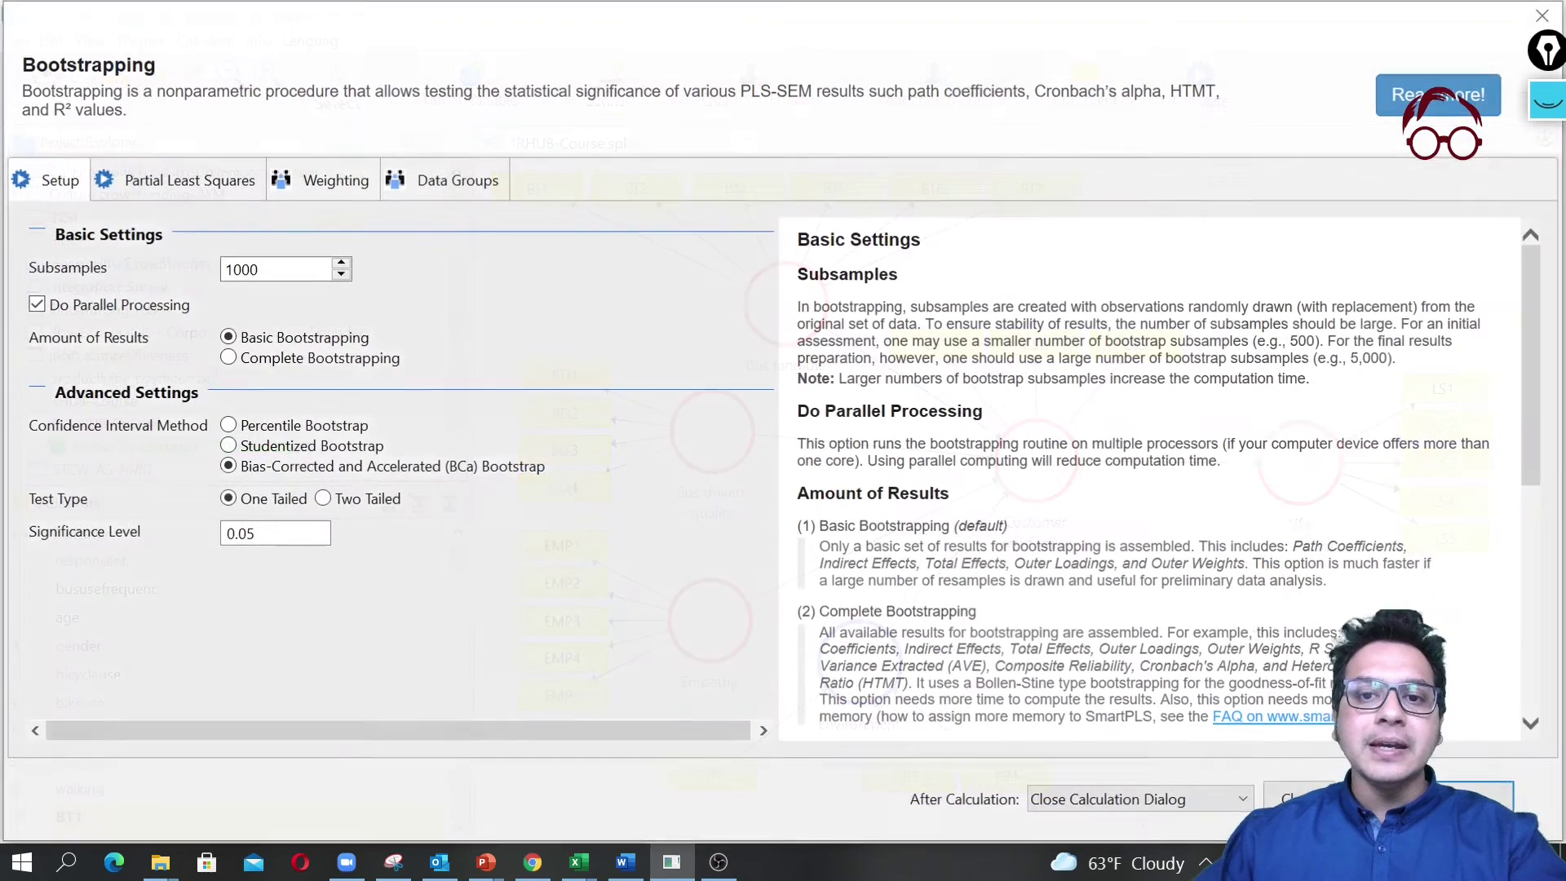
pyautogui.press('Return')
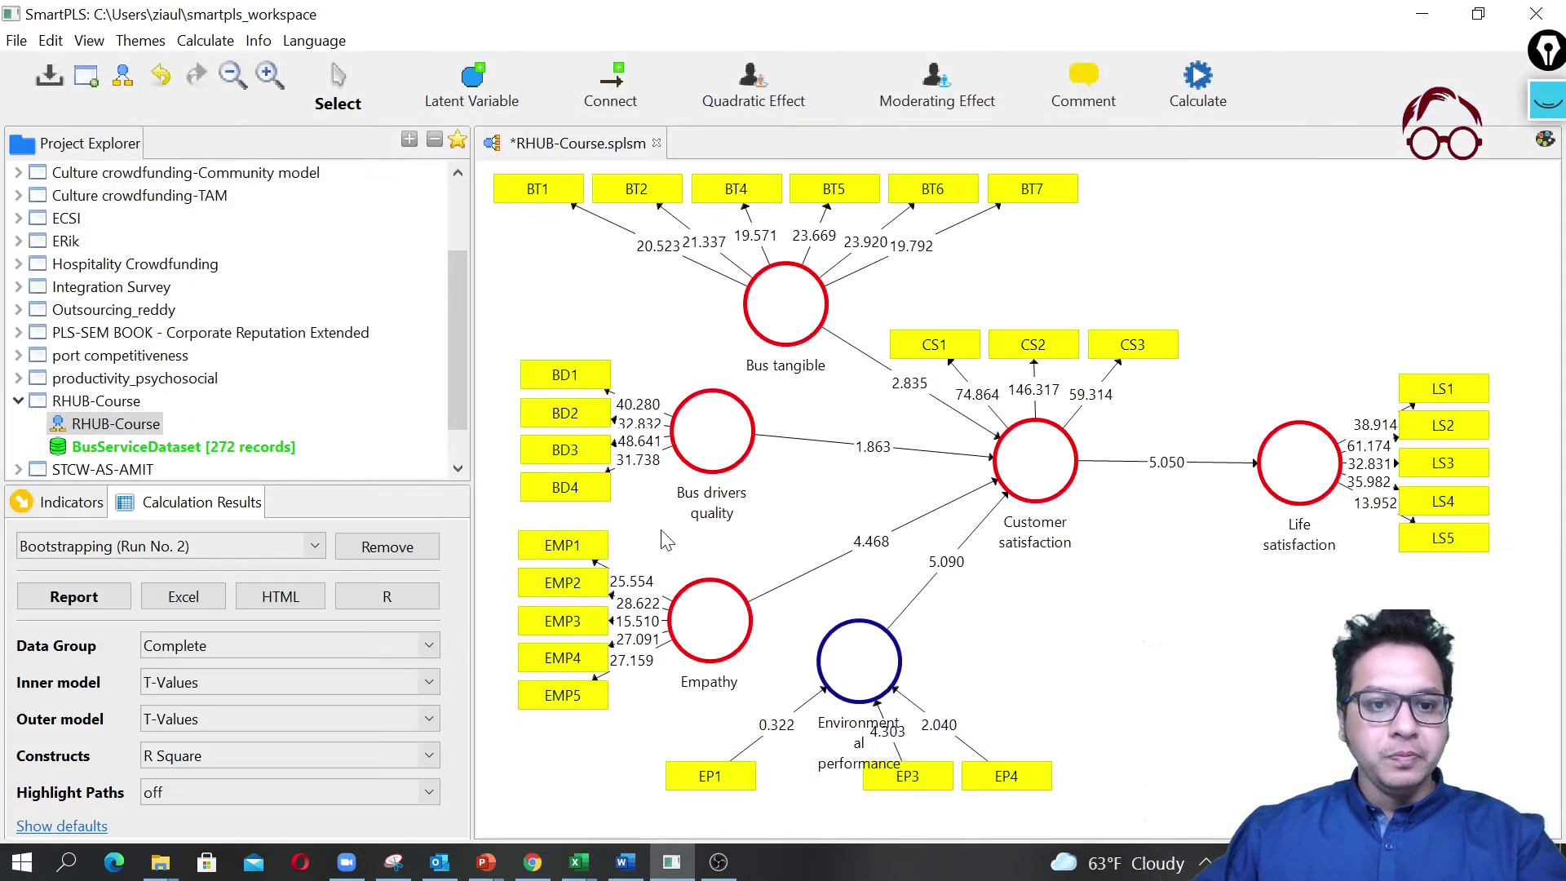
# Check the second run's outer weights, where EP1 stays insignificant (p 0.374), and select EP1.
pyautogui.click(74, 595)
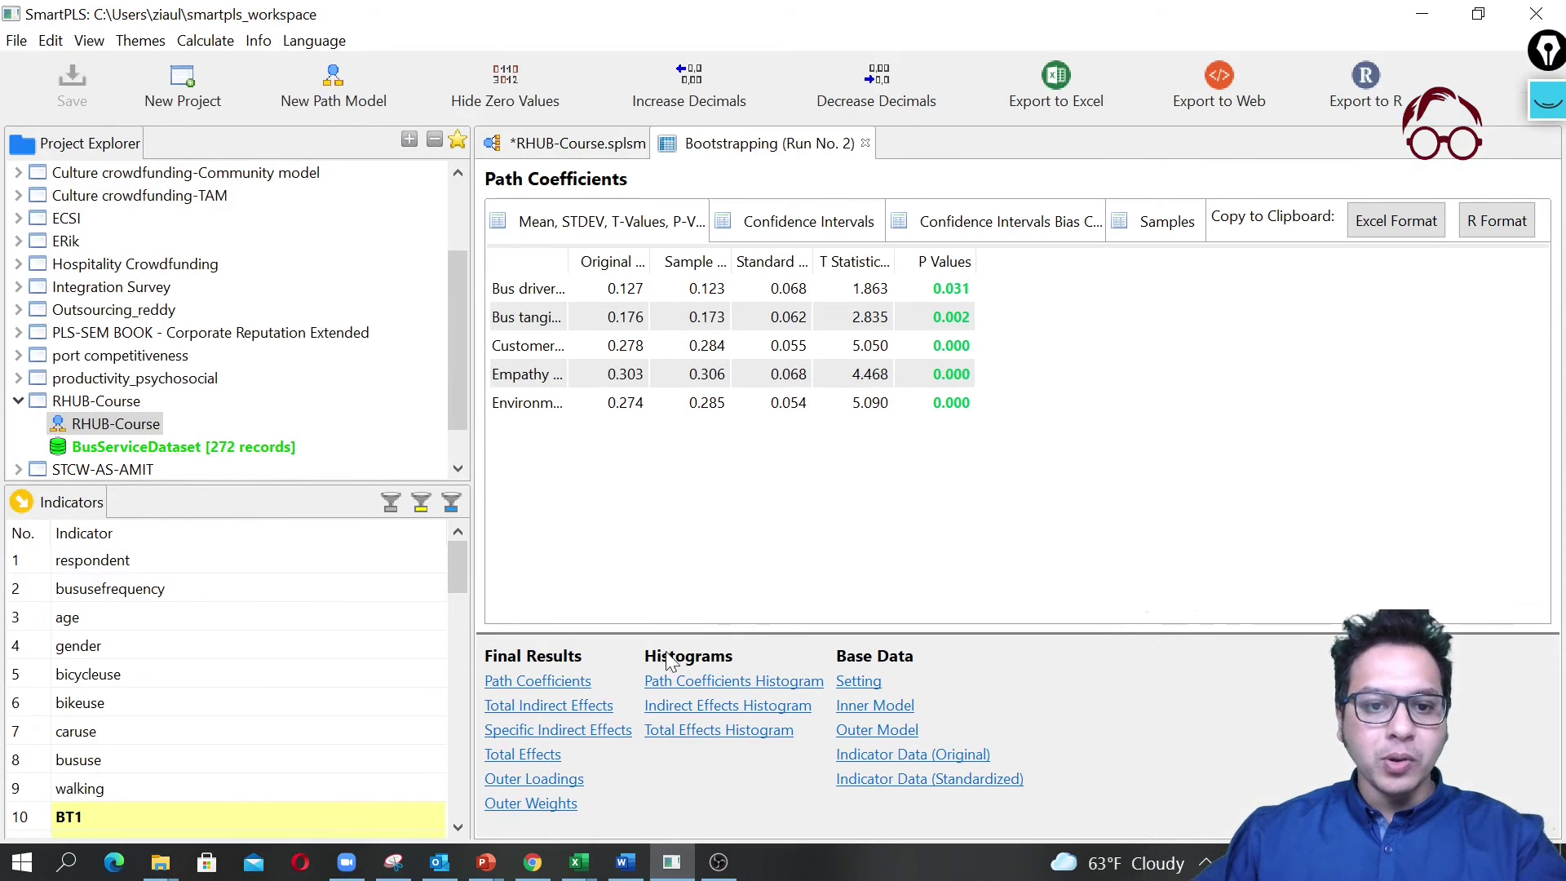
pyautogui.click(531, 805)
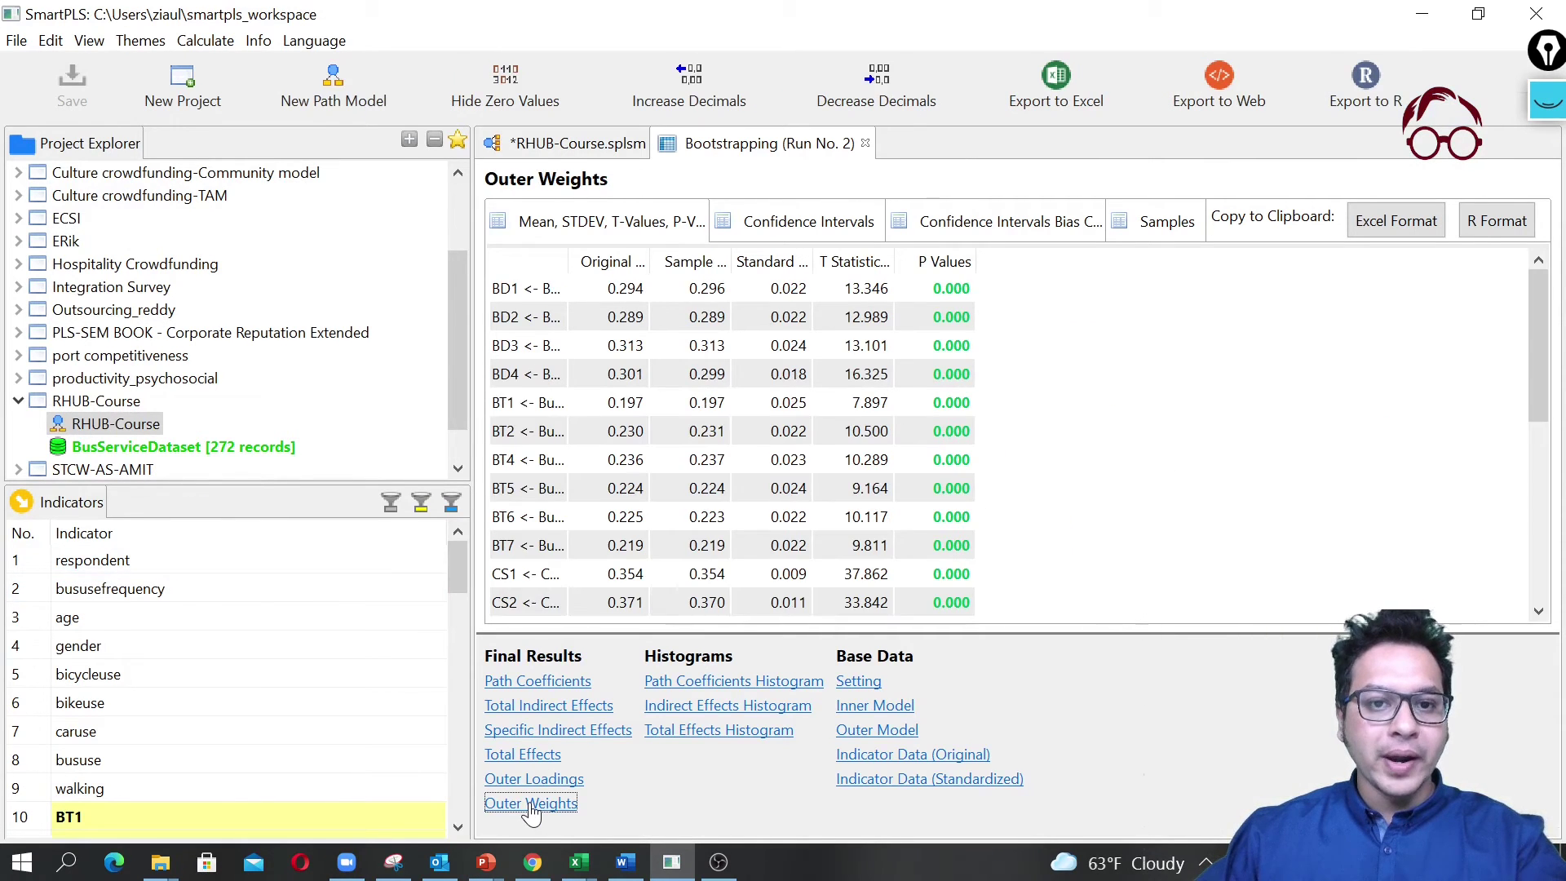
pyautogui.moveTo(568, 259); pyautogui.dragTo(776, 256)
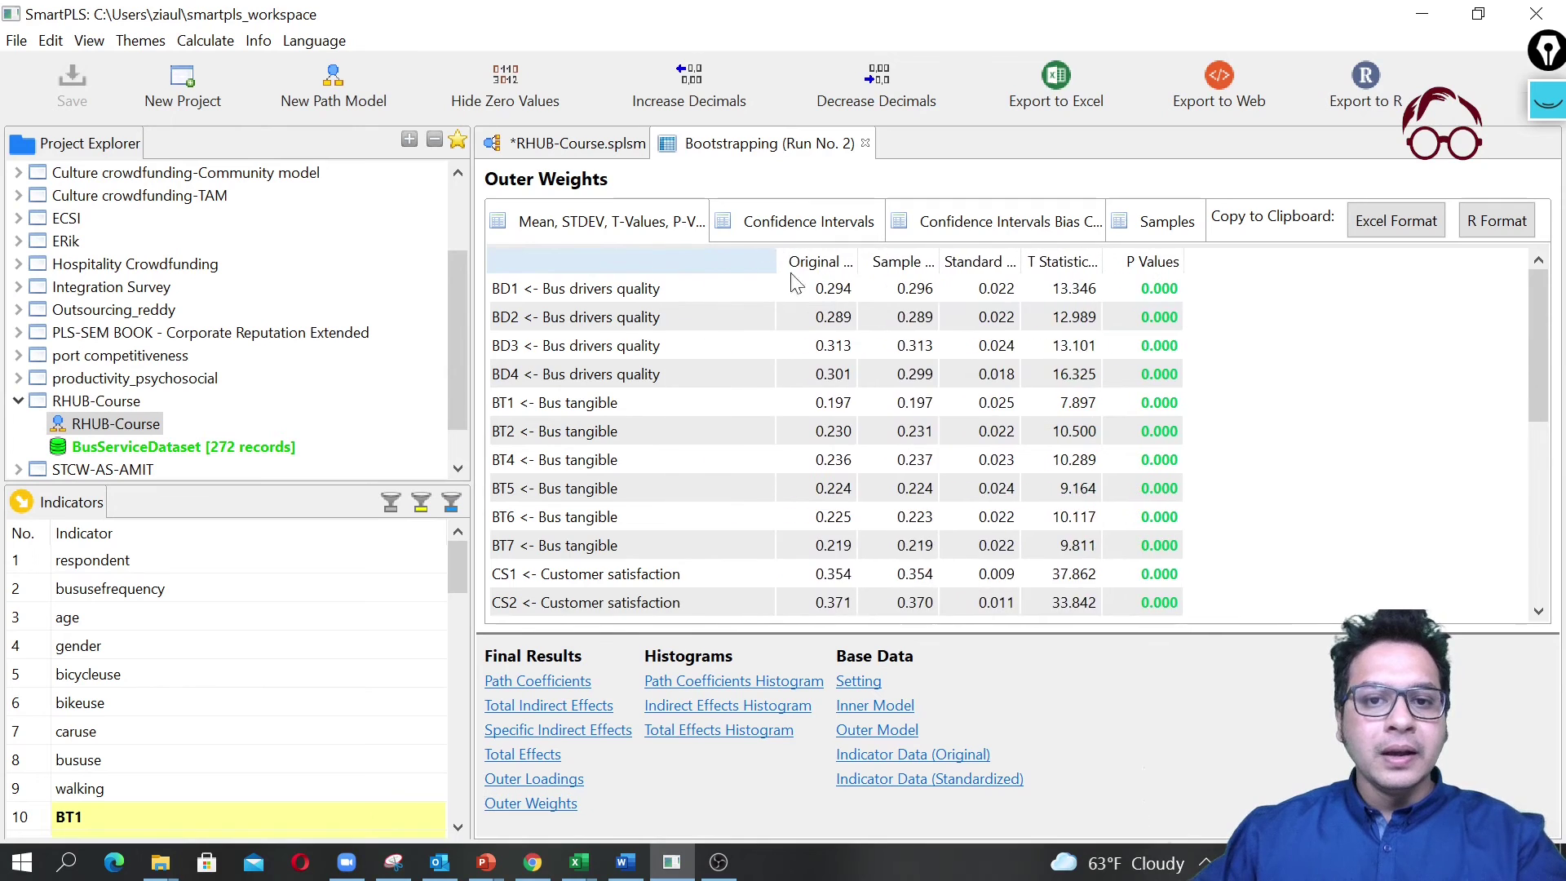
pyautogui.scroll(-5, 679, 459)
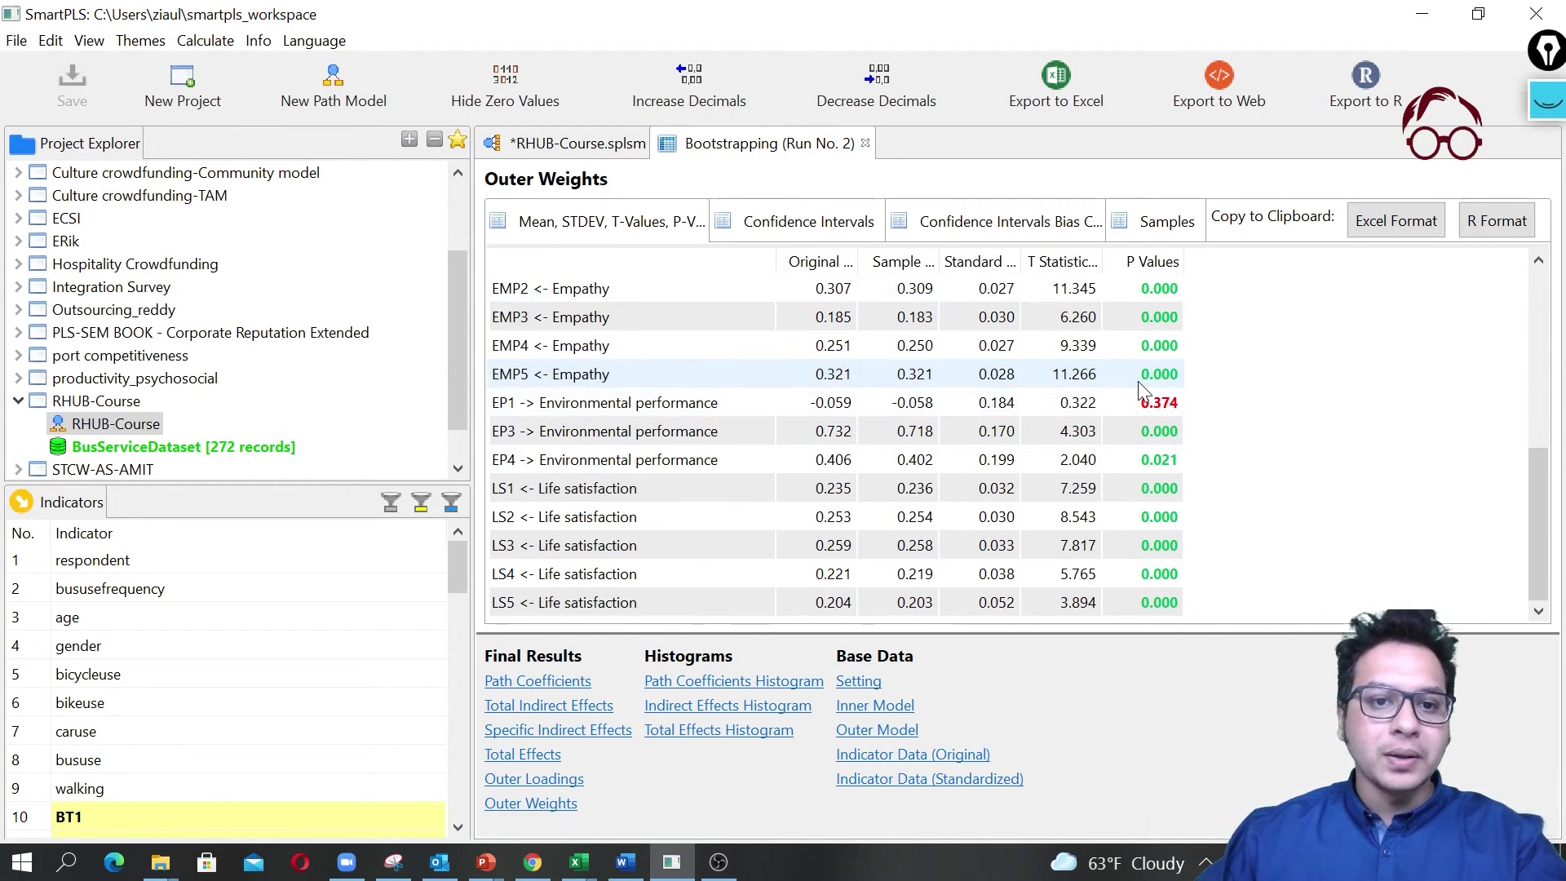
pyautogui.click(865, 143)
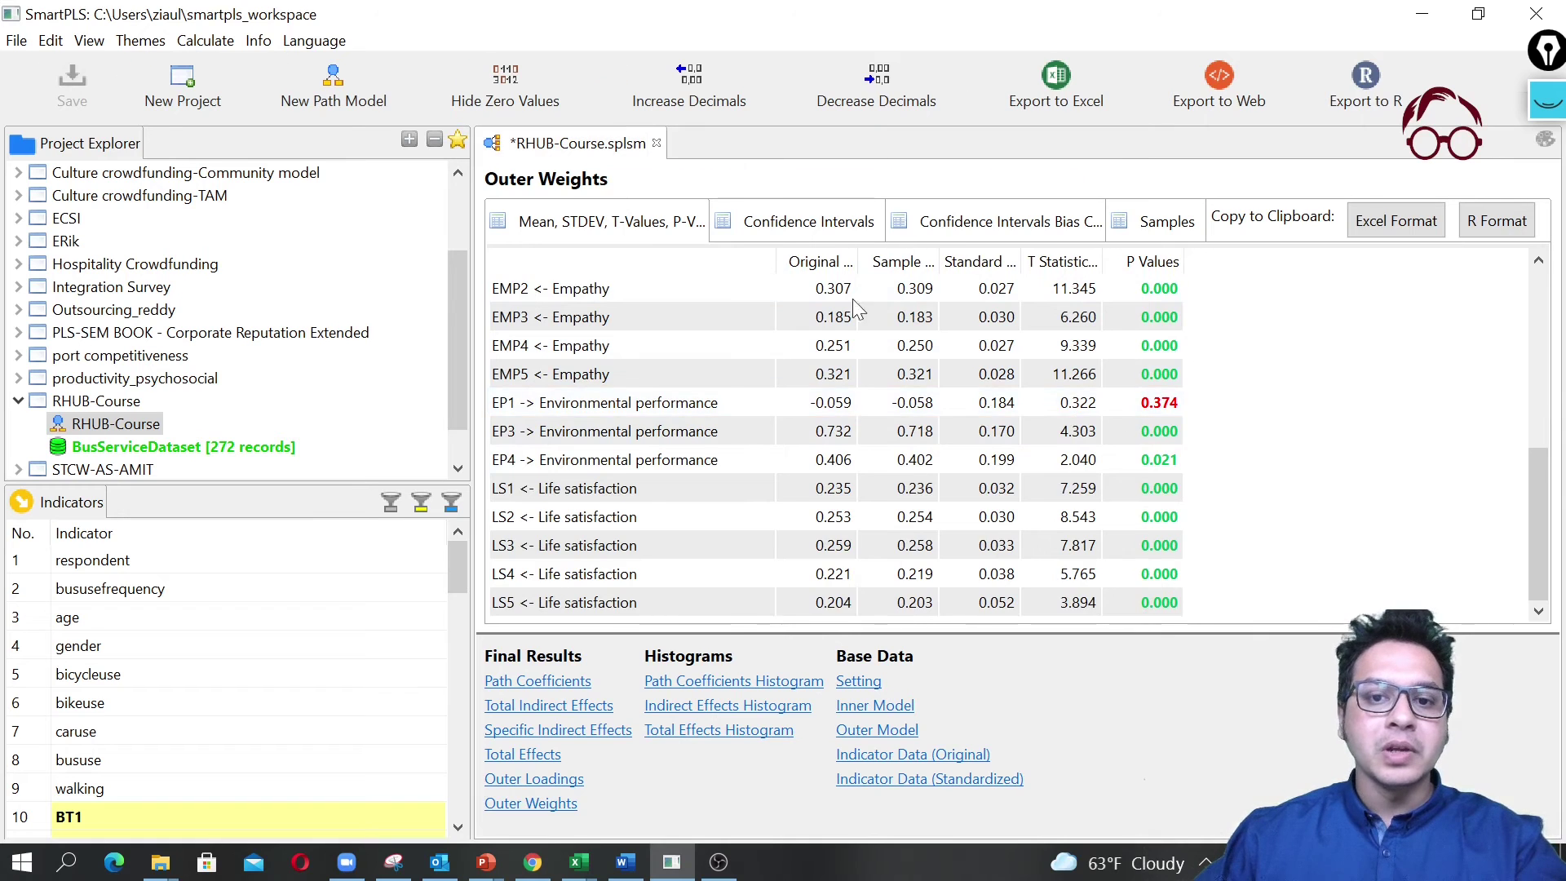
pyautogui.click(722, 776)
# Delete EP1, shift EP3 and EP4 left under the construct, and bootstrap a third time.
pyautogui.press('Delete')
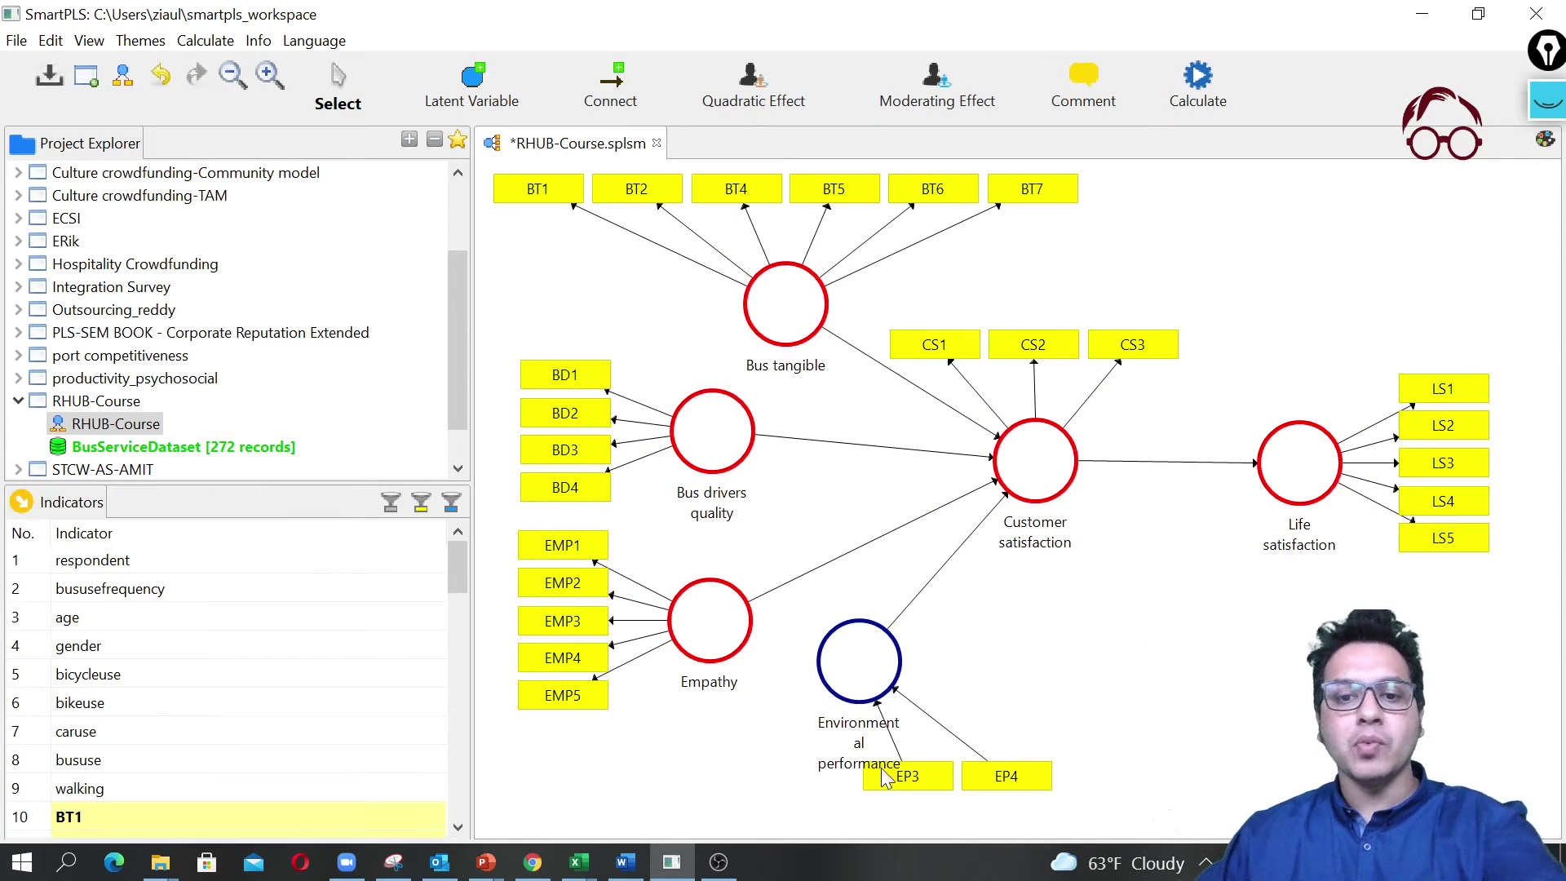
pyautogui.moveTo(902, 770); pyautogui.dragTo(854, 785)
pyautogui.moveTo(1037, 778); pyautogui.dragTo(1003, 779)
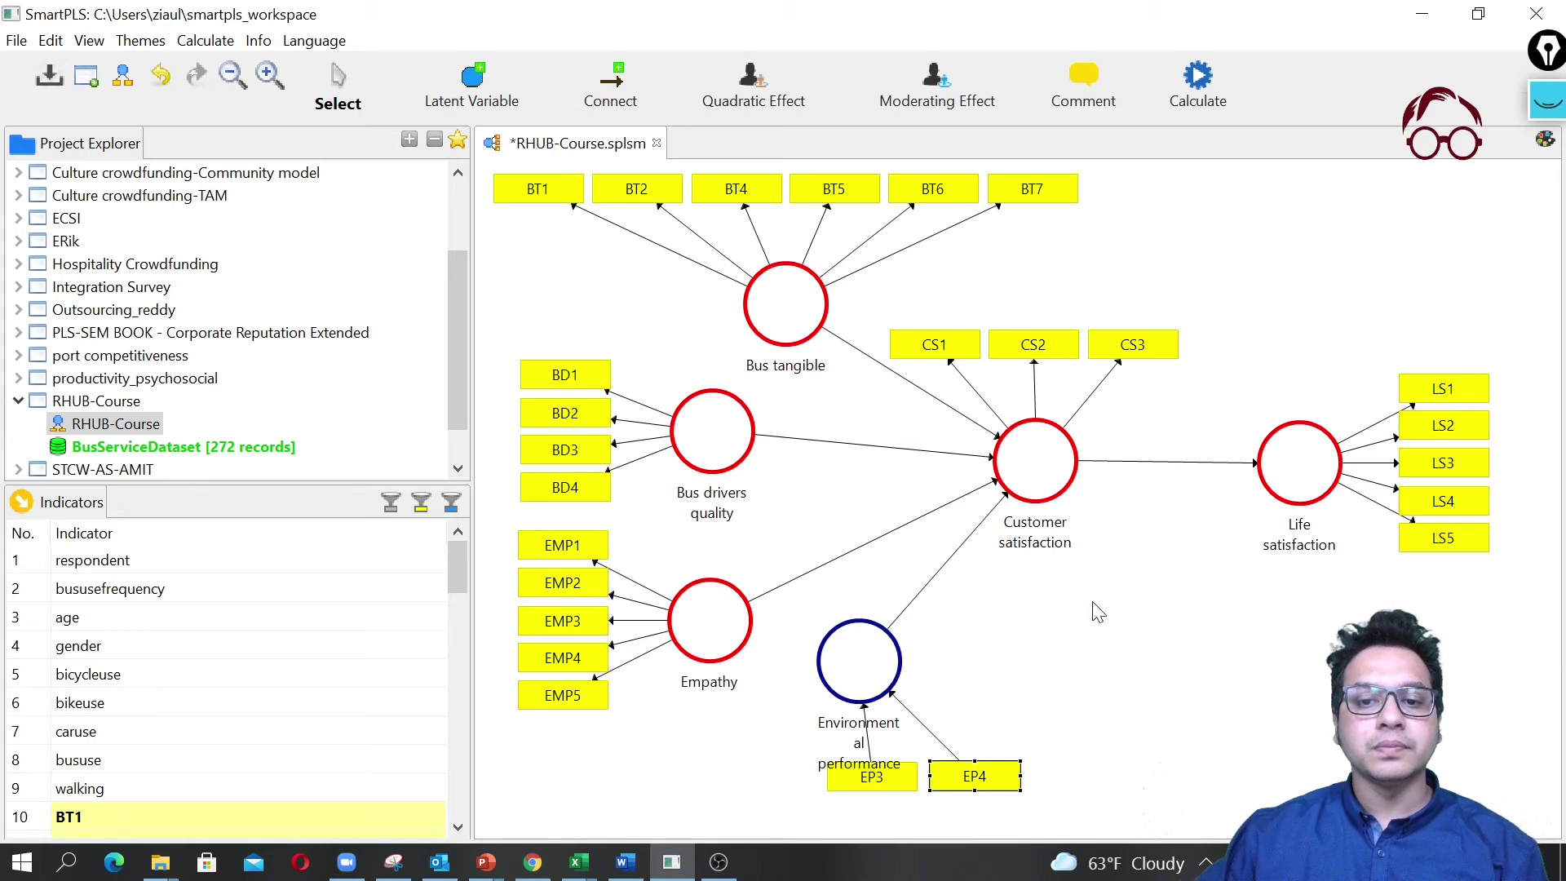
pyautogui.click(1197, 81)
pyautogui.click(1284, 110)
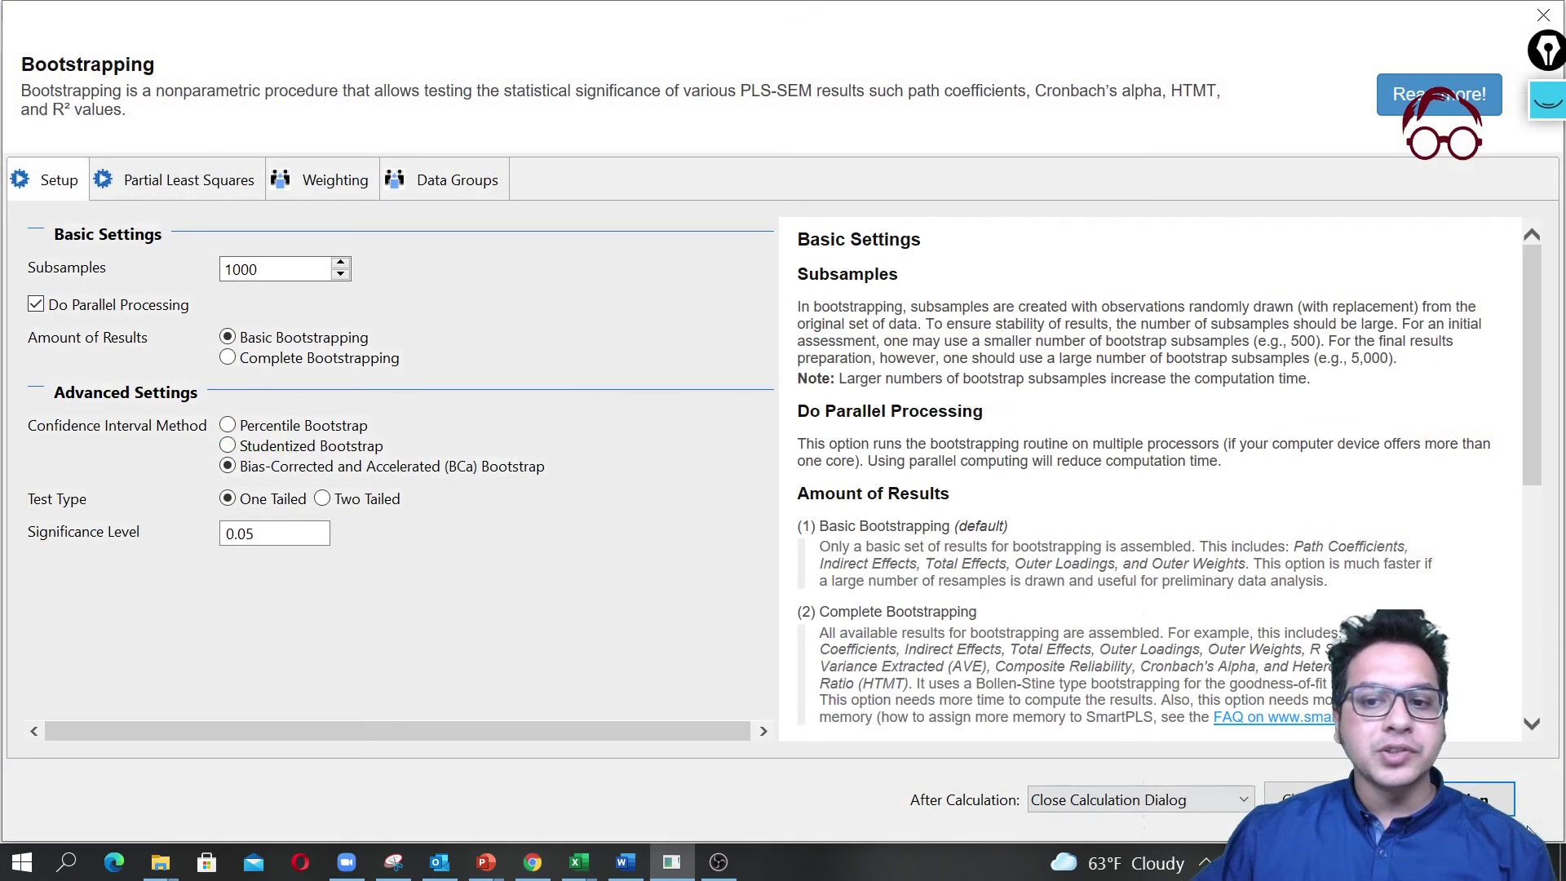
pyautogui.click(1466, 796)
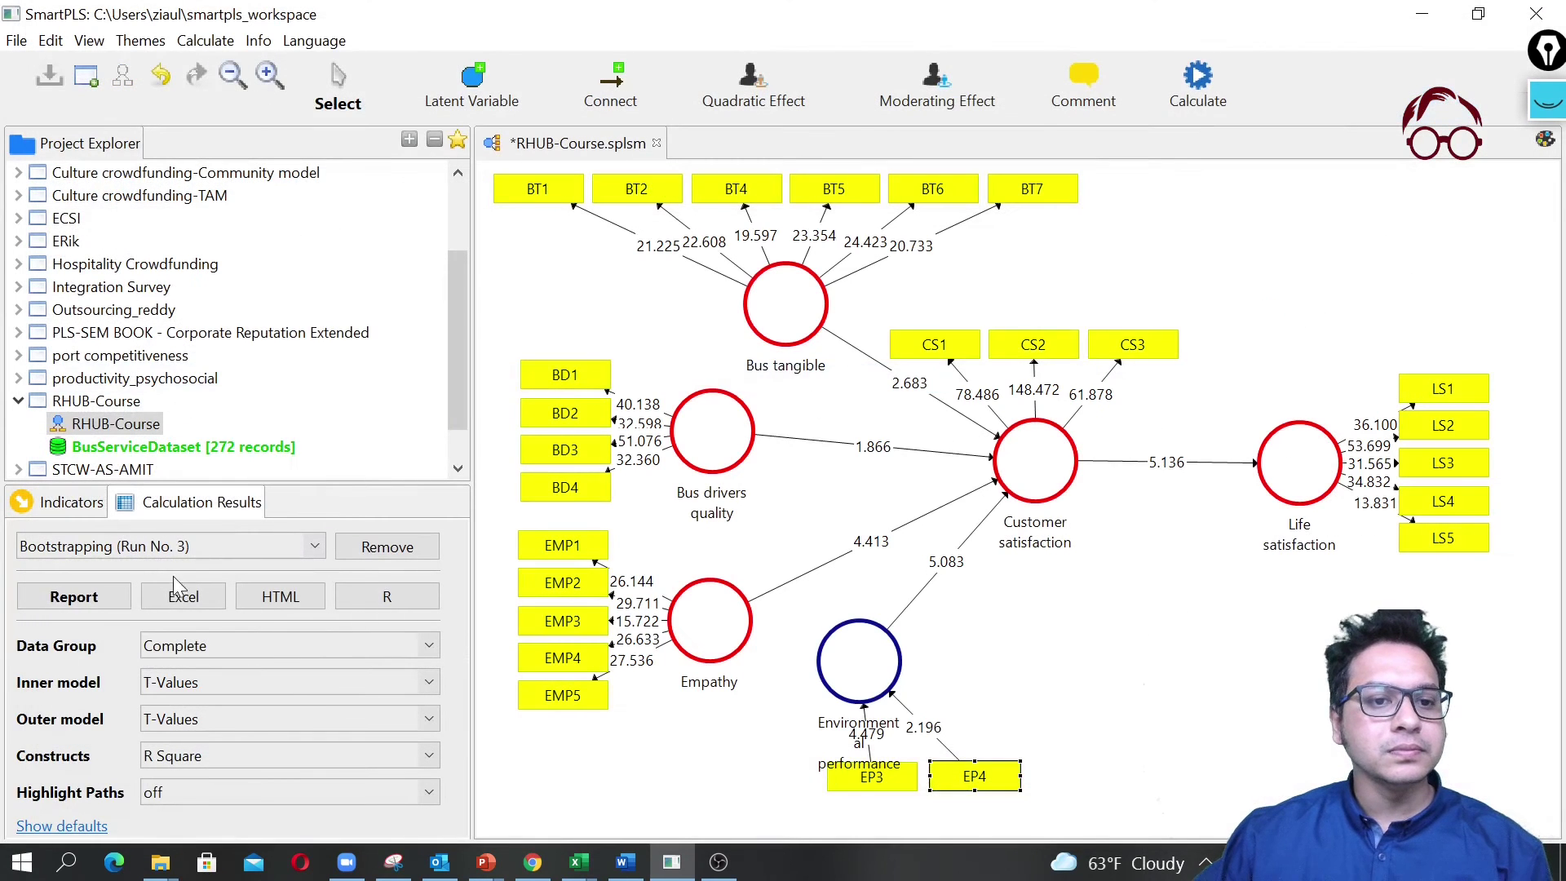
# Confirm EP3 and EP4 outer weights are significant (p 0.000 and 0.014) and close the report.
pyautogui.click(73, 597)
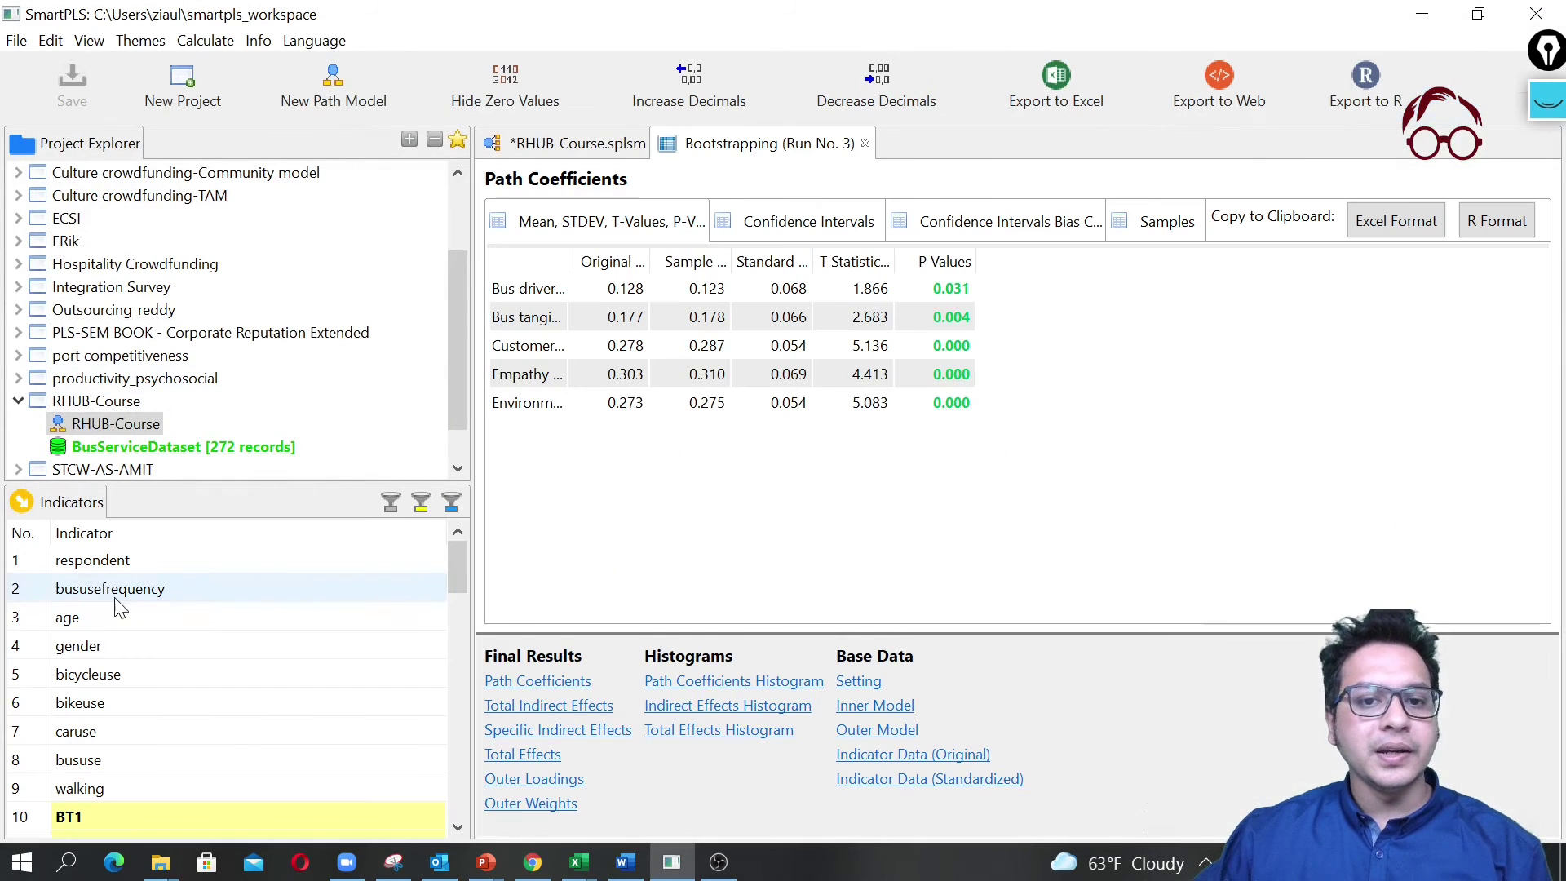
pyautogui.click(543, 806)
pyautogui.scroll(-5, 926, 375)
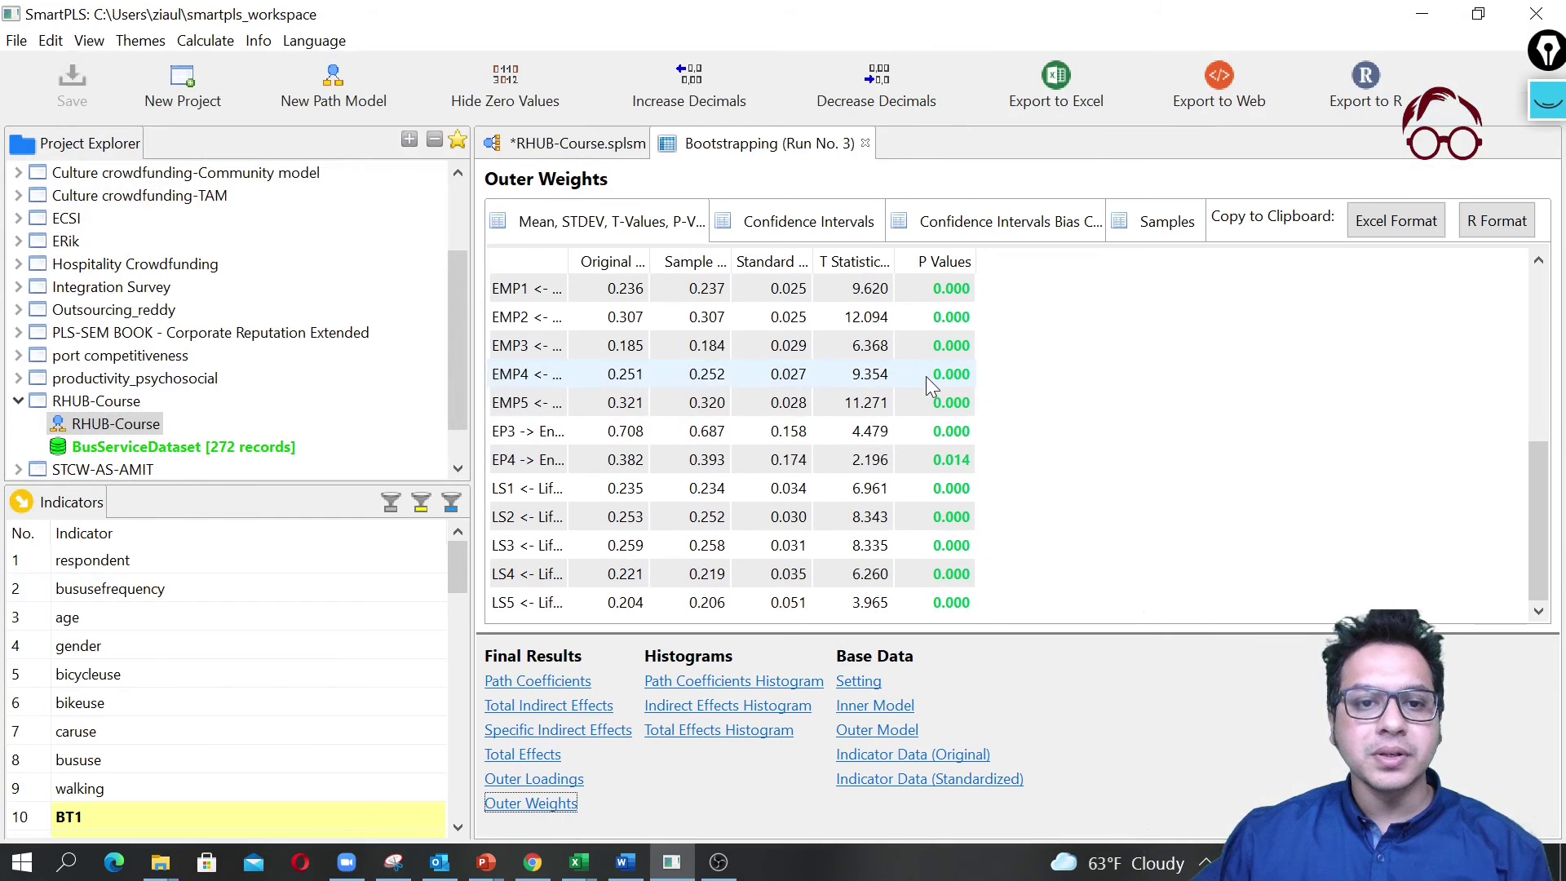
pyautogui.moveTo(570, 272); pyautogui.dragTo(779, 271)
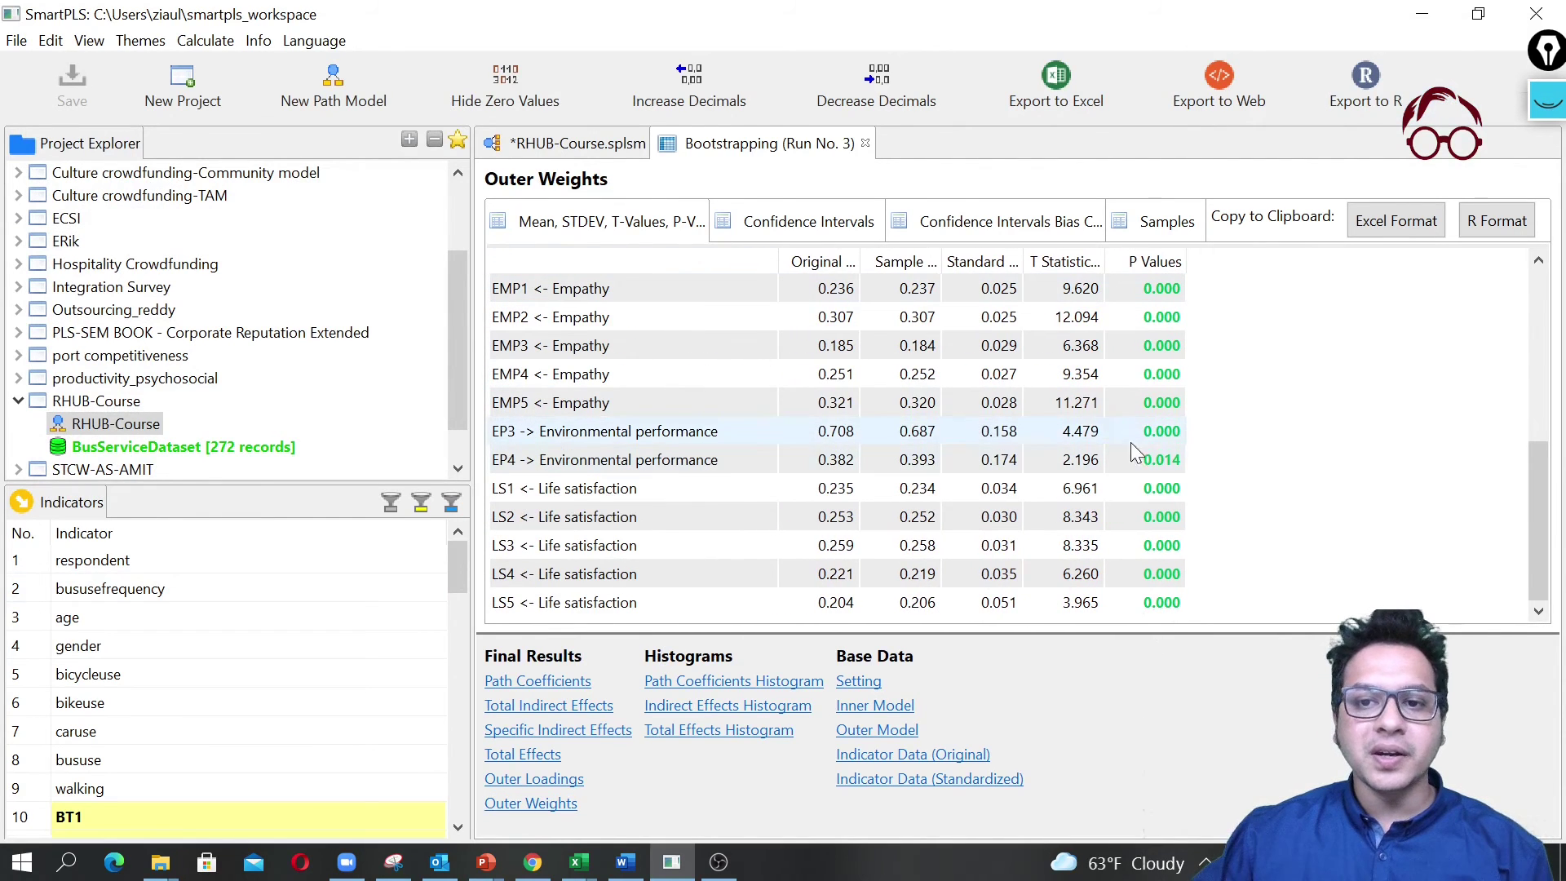
pyautogui.click(865, 143)
pyautogui.click(1197, 80)
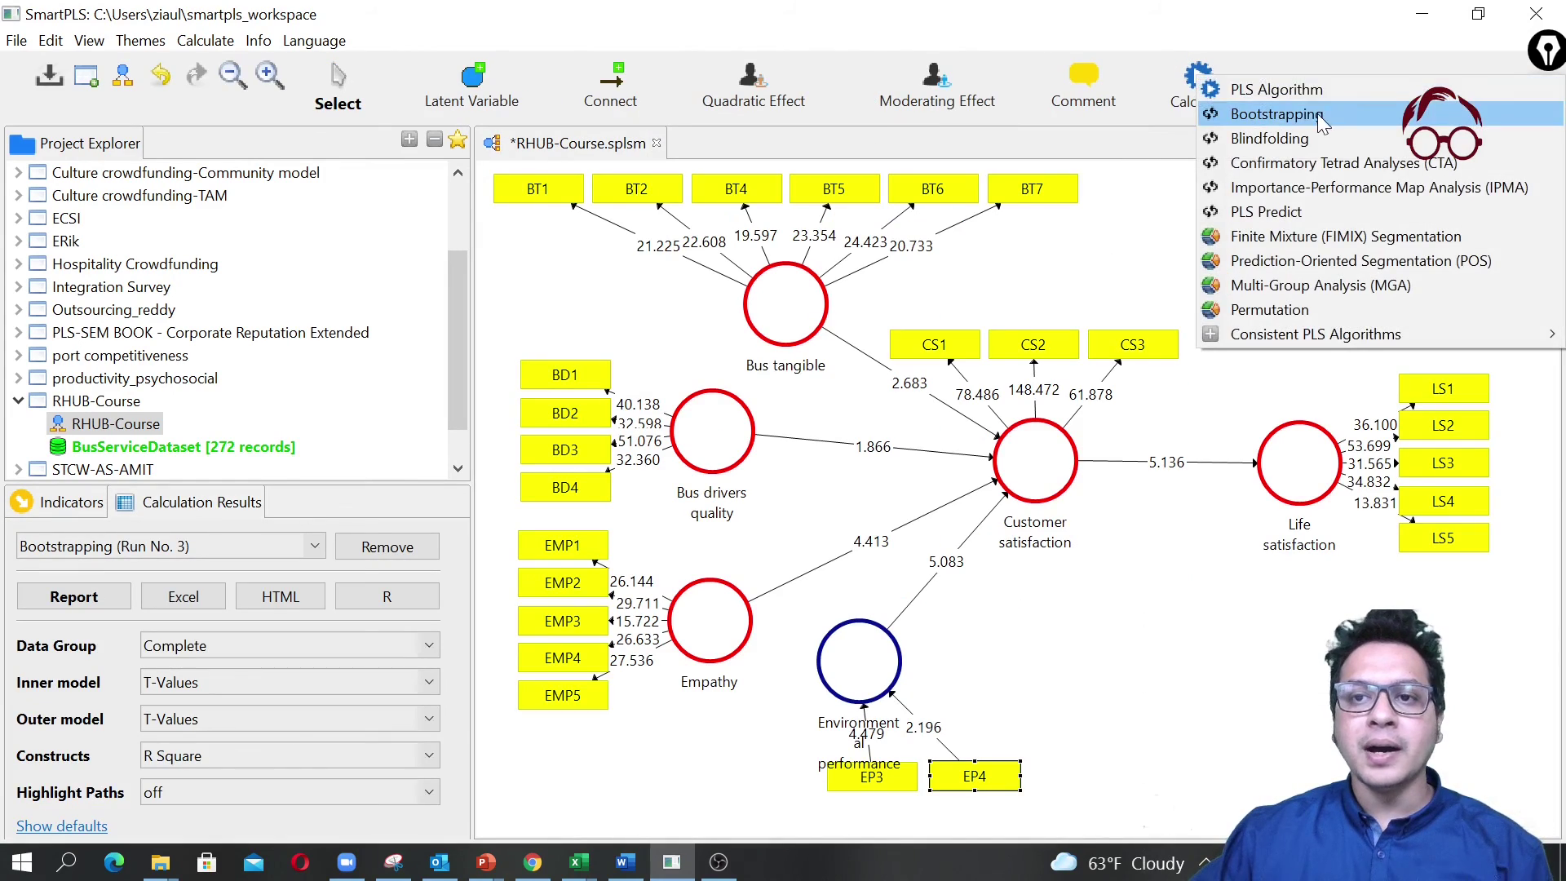
# Run the PLS algorithm and verify EP3 and EP4 weights 0.708 and 0.382, each with VIF 1.744.
pyautogui.click(1329, 91)
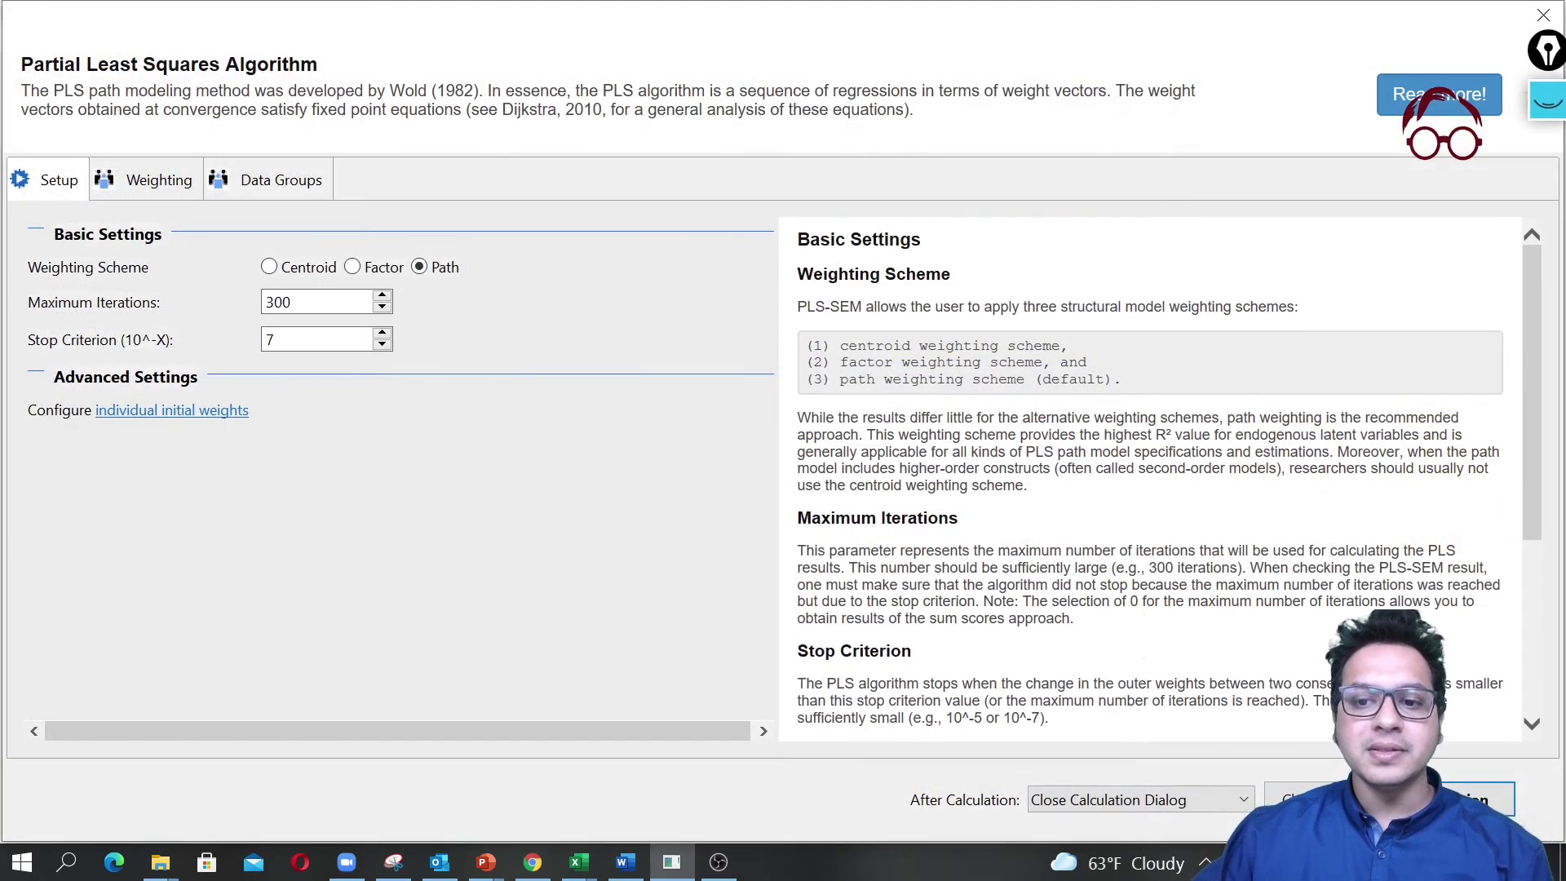
pyautogui.press('Return')
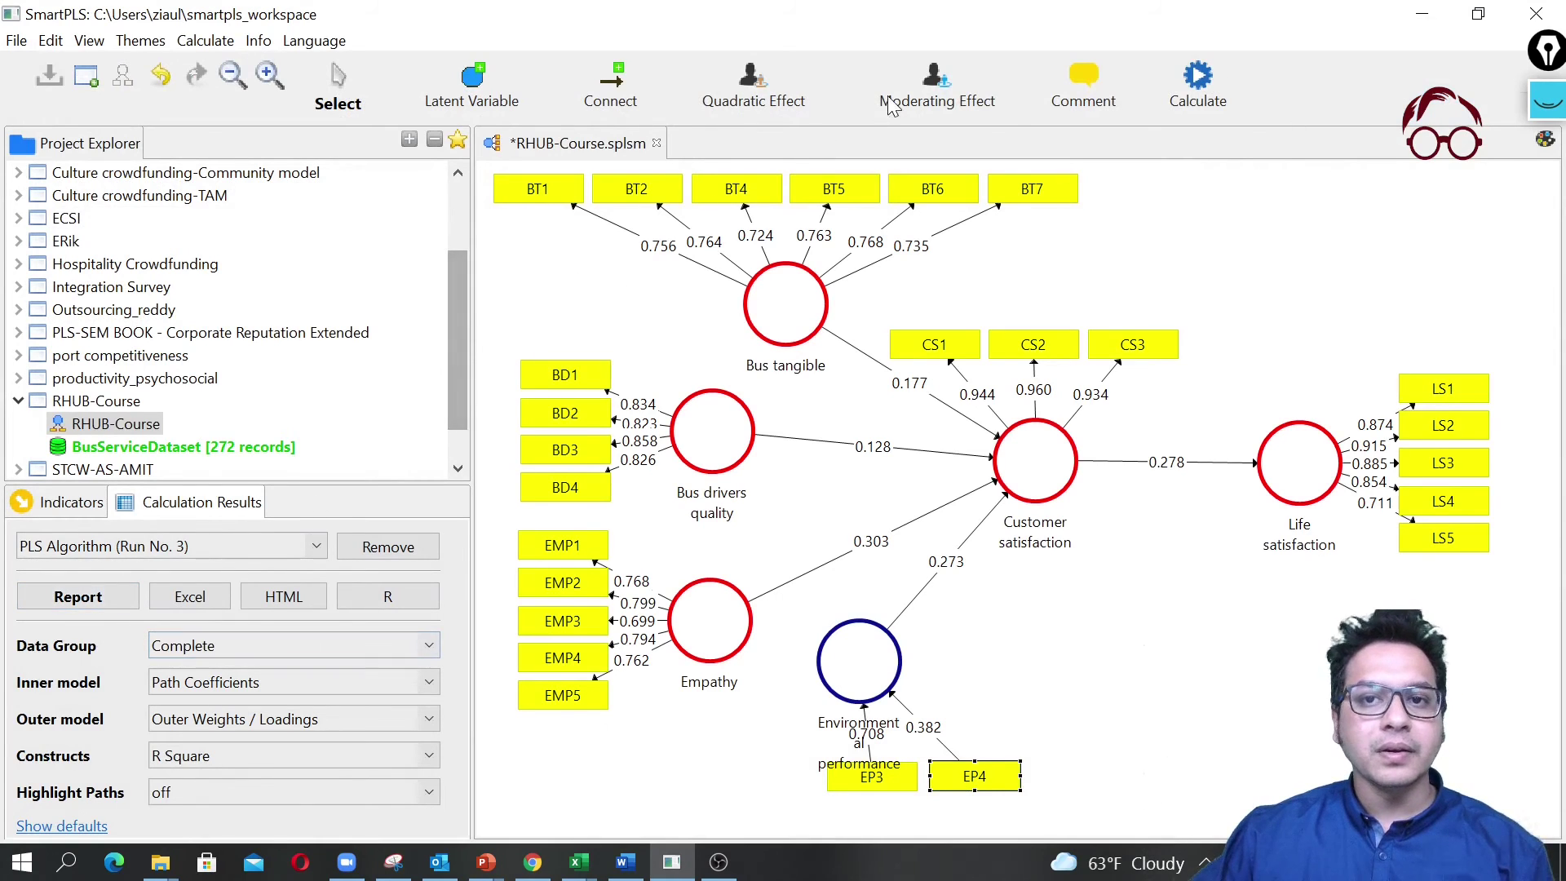
pyautogui.click(122, 602)
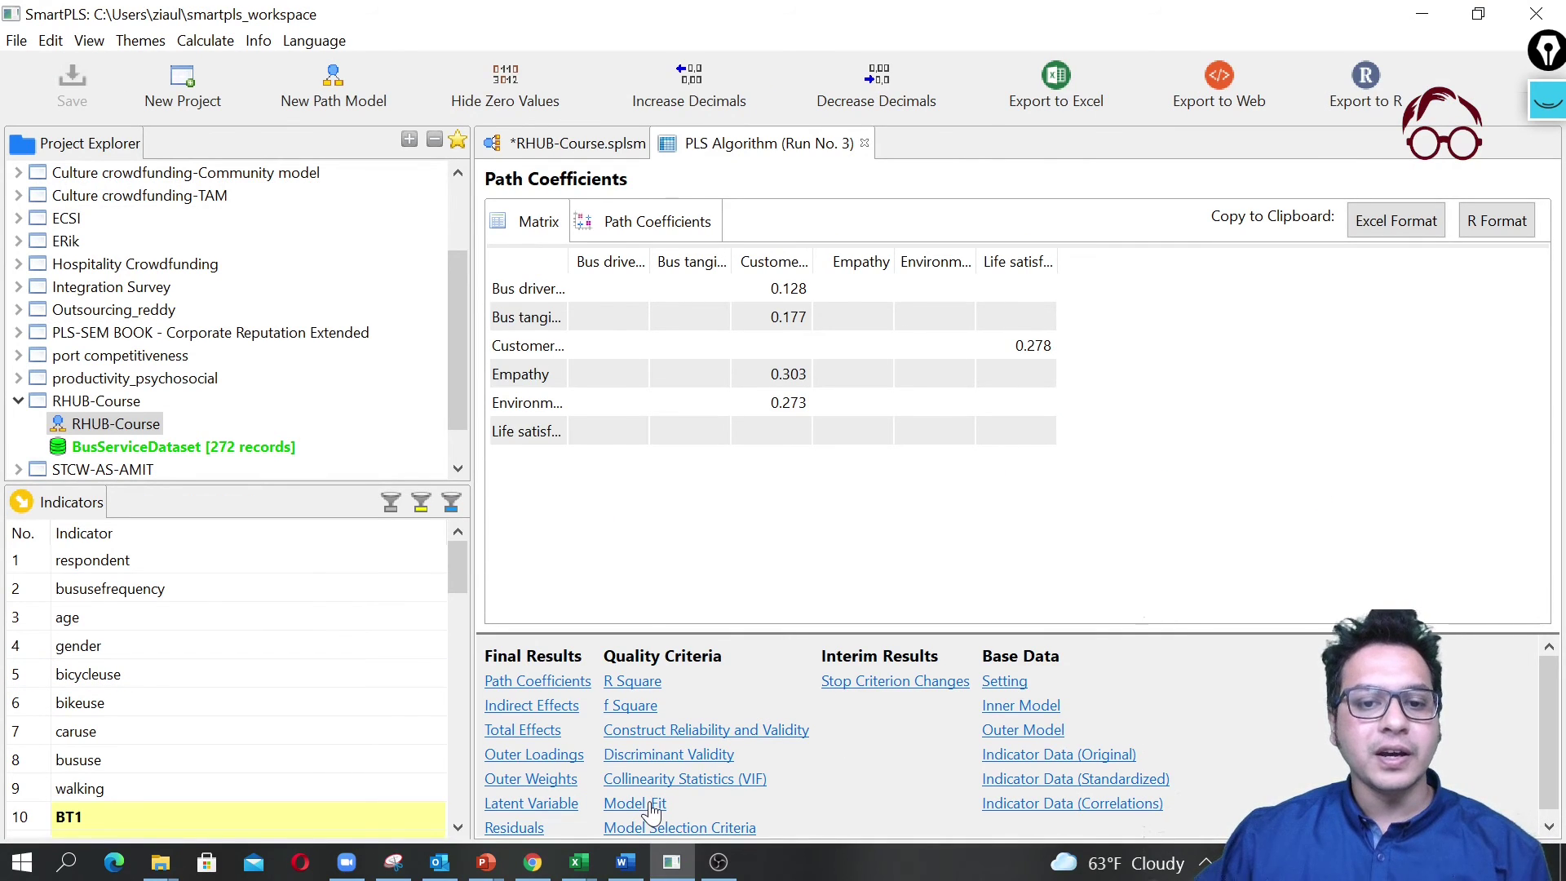
pyautogui.click(685, 779)
pyautogui.scroll(-5, 745, 396)
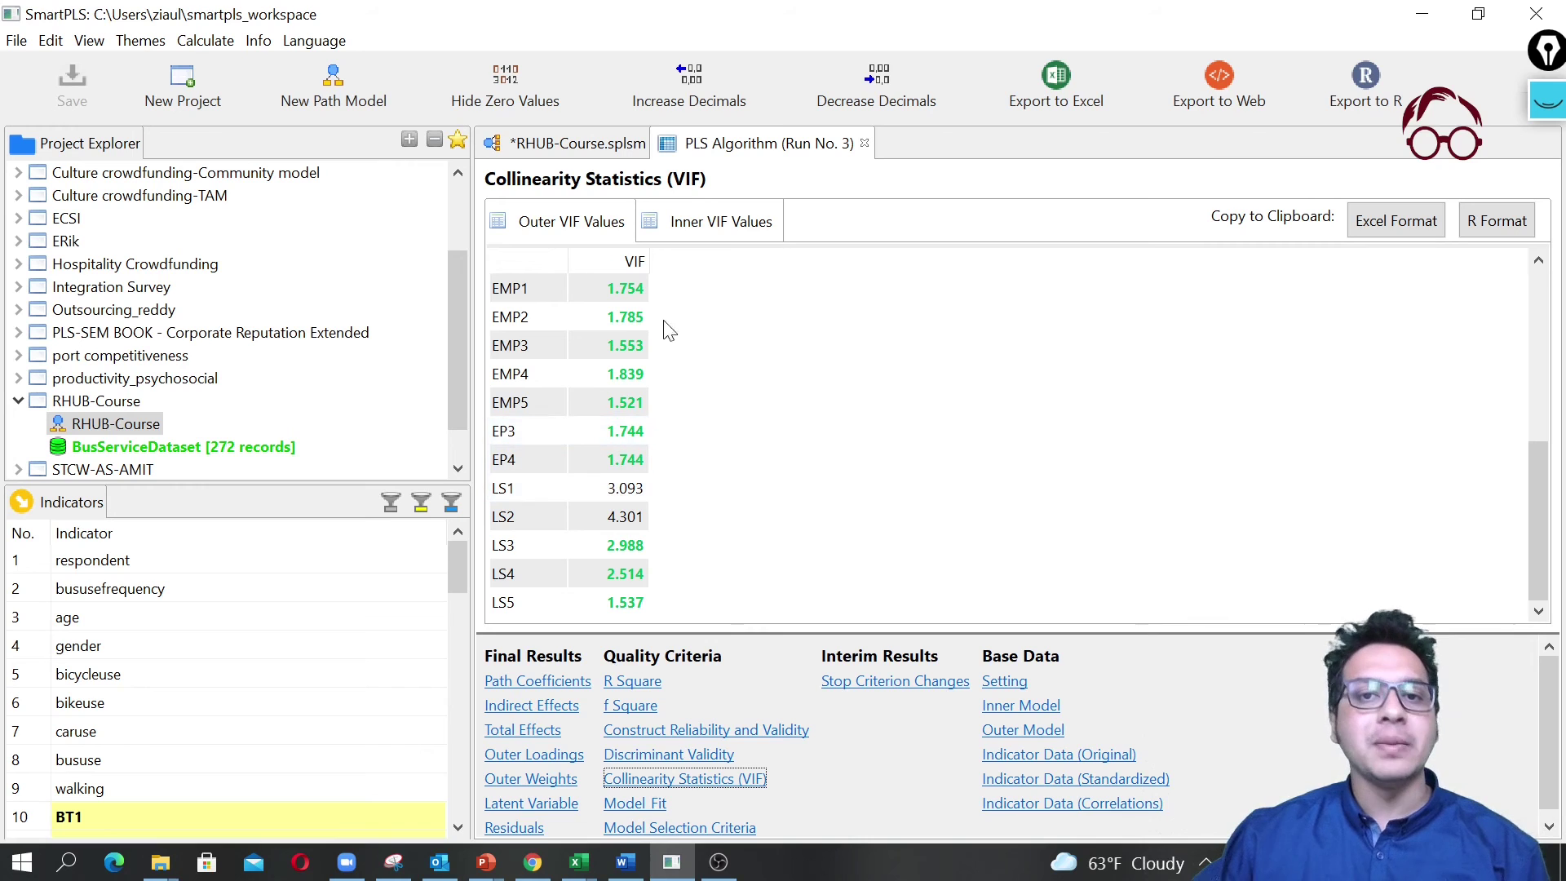
pyautogui.click(864, 143)
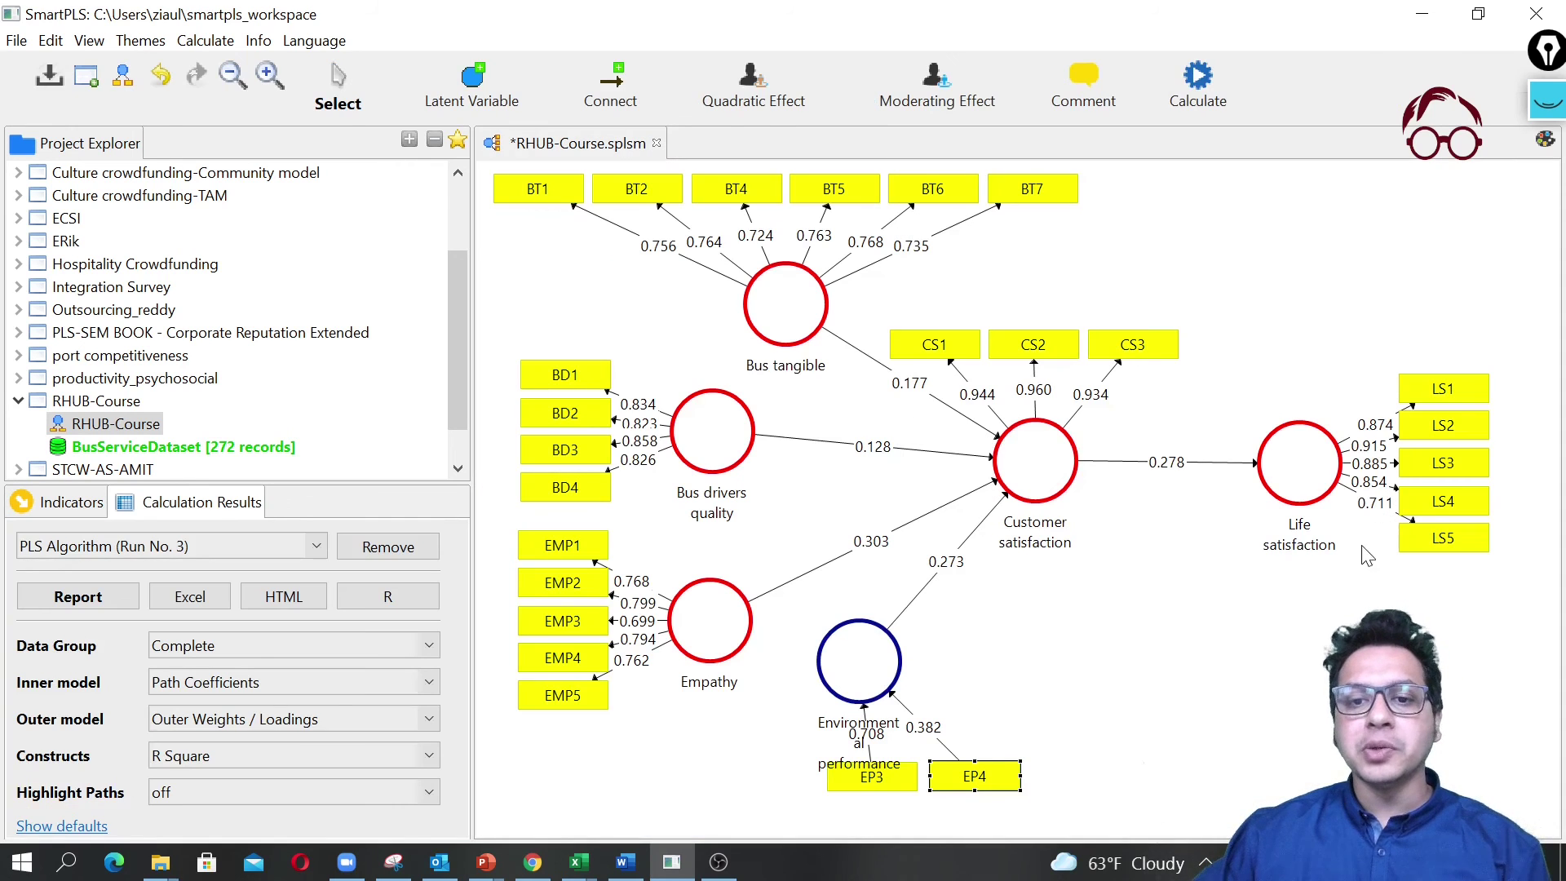
# Nudge Environmental performance and EP3 slightly left and down, then deselect.
pyautogui.moveTo(879, 770); pyautogui.dragTo(862, 807)
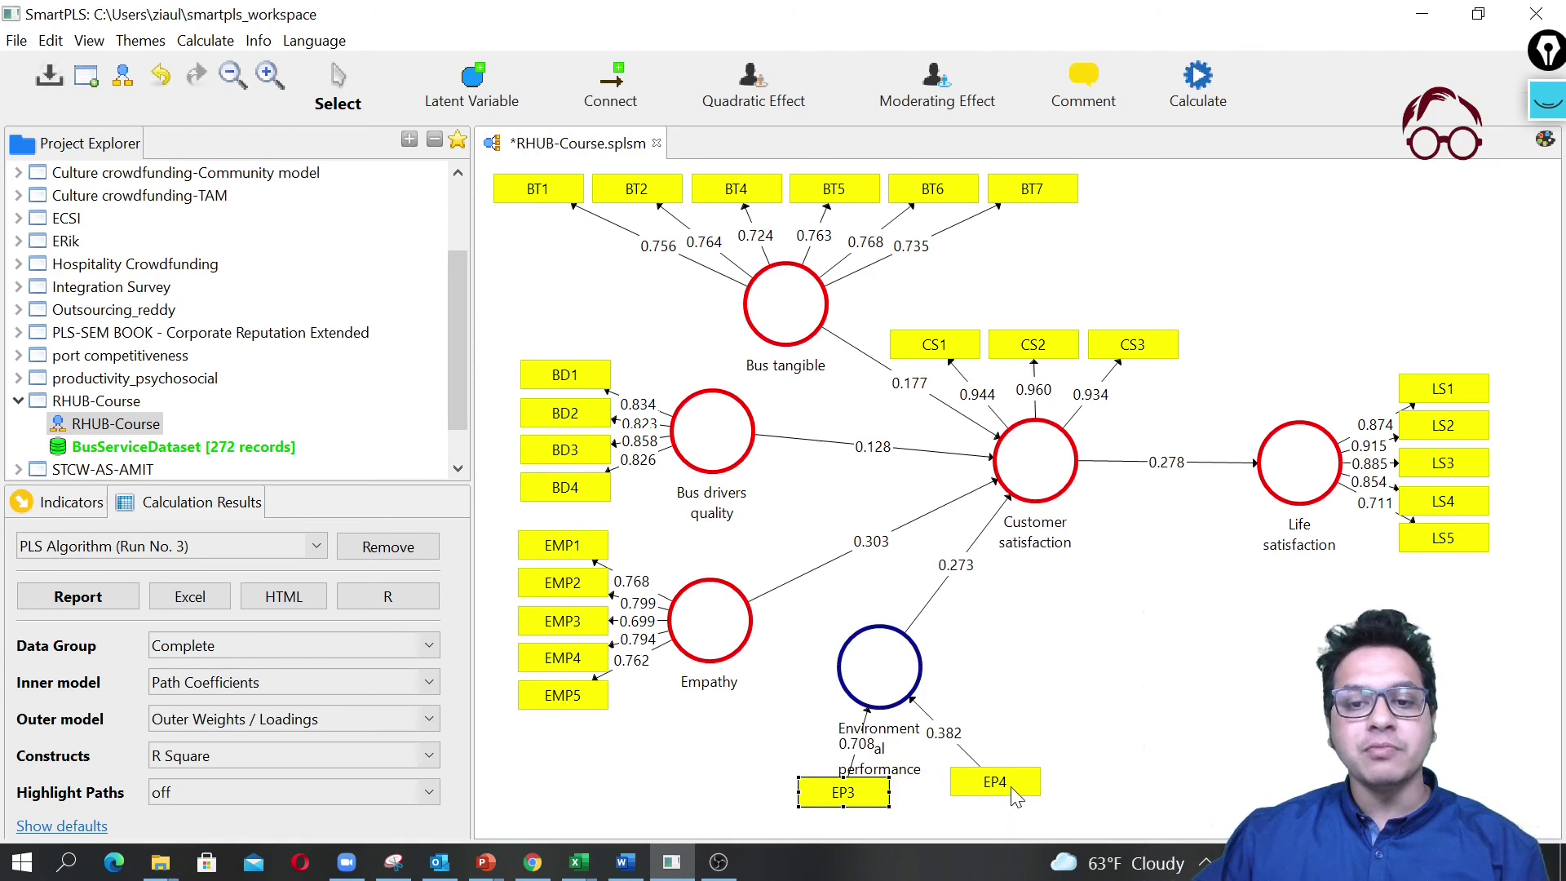
pyautogui.moveTo(1015, 798); pyautogui.dragTo(979, 805)
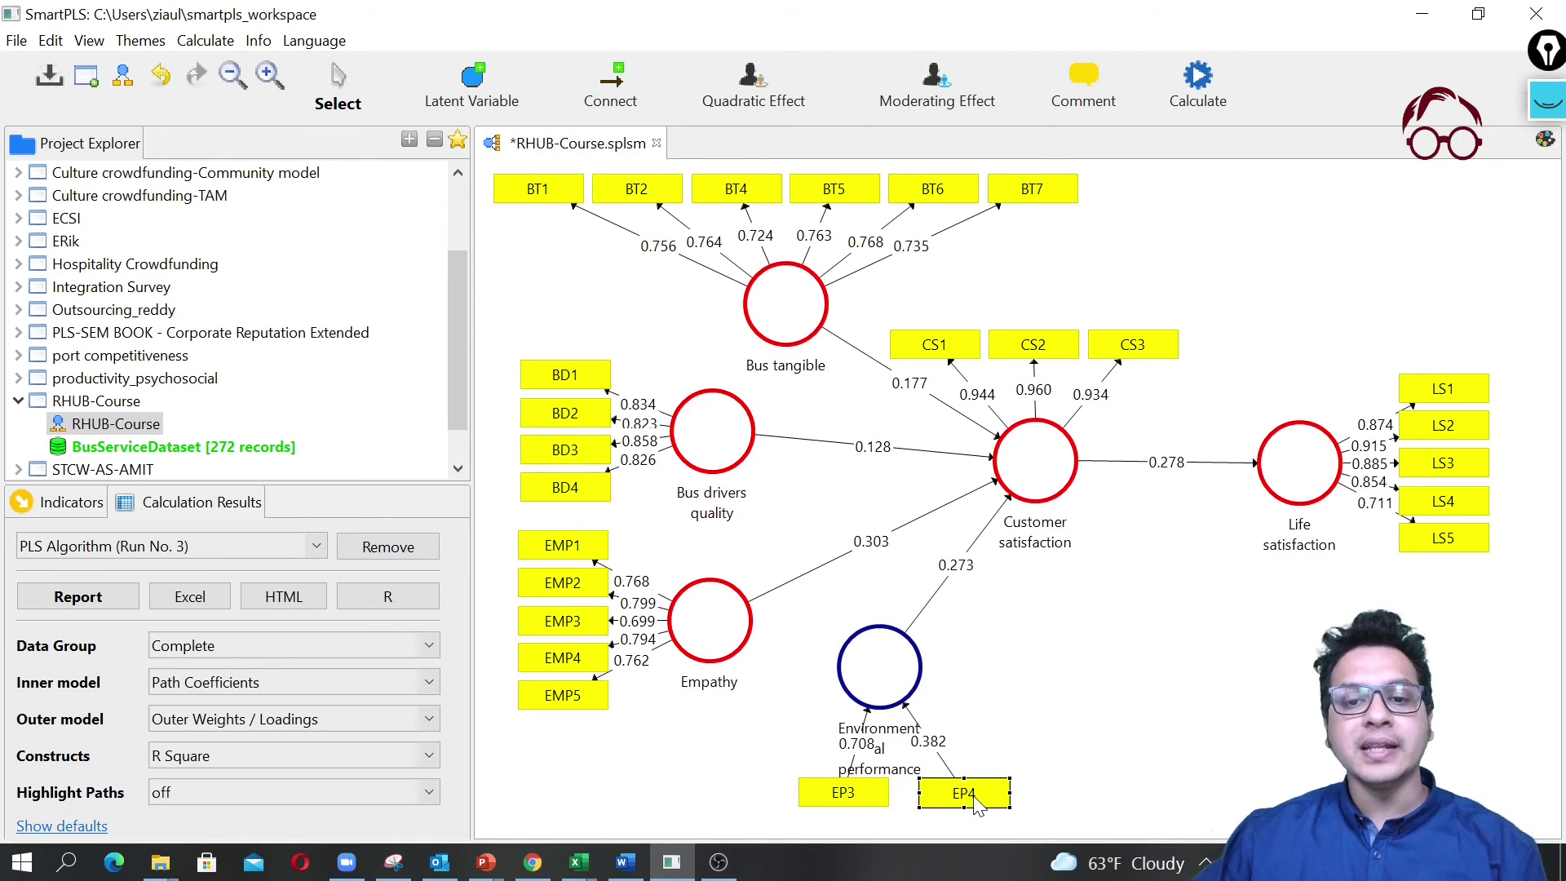
pyautogui.click(1124, 773)
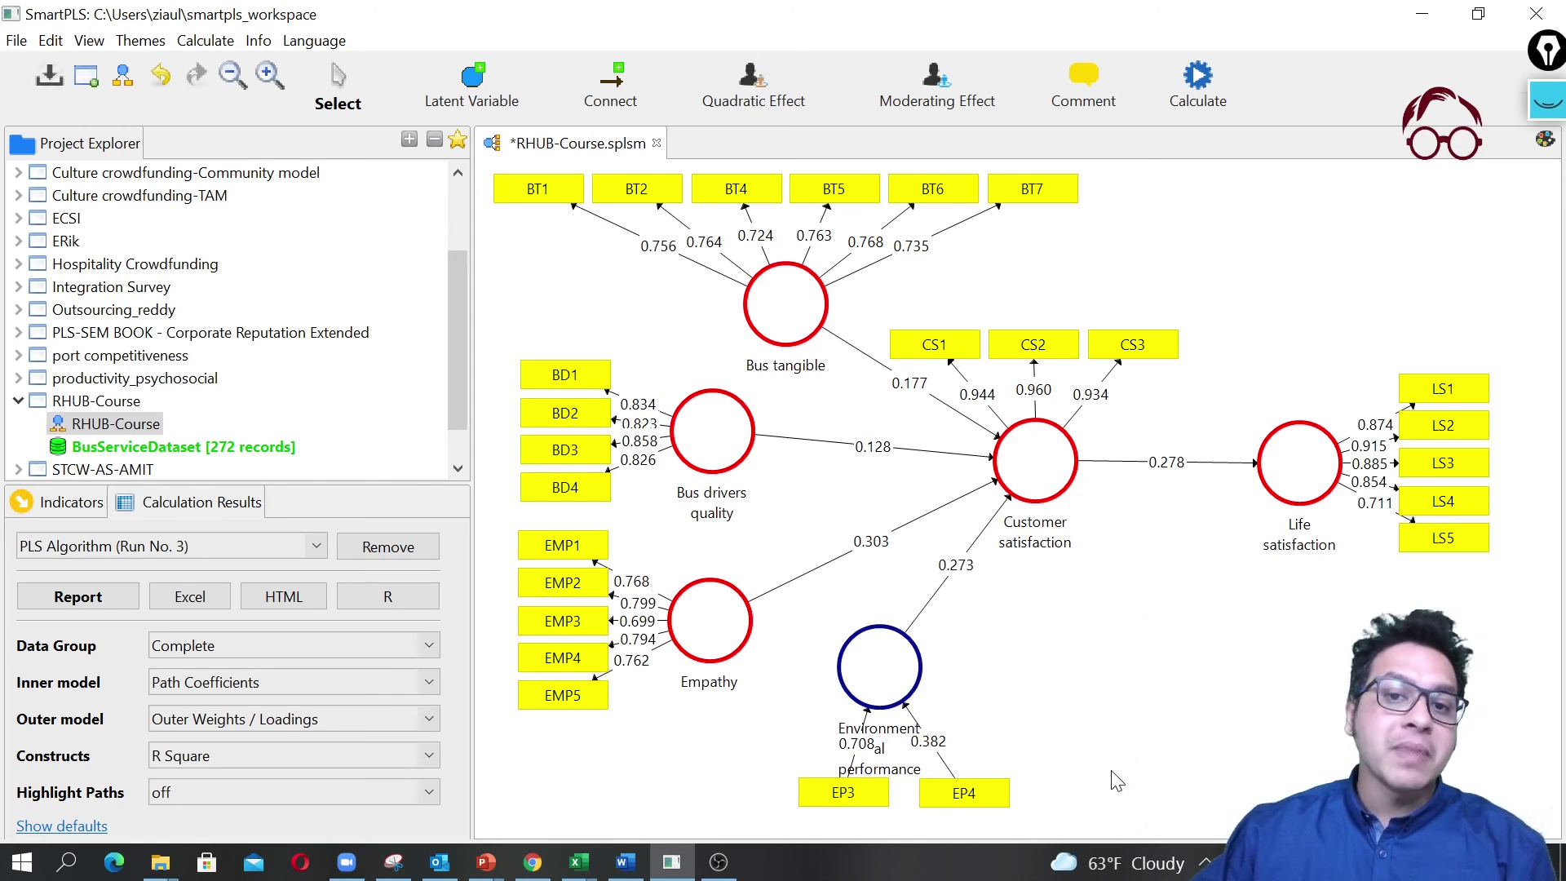